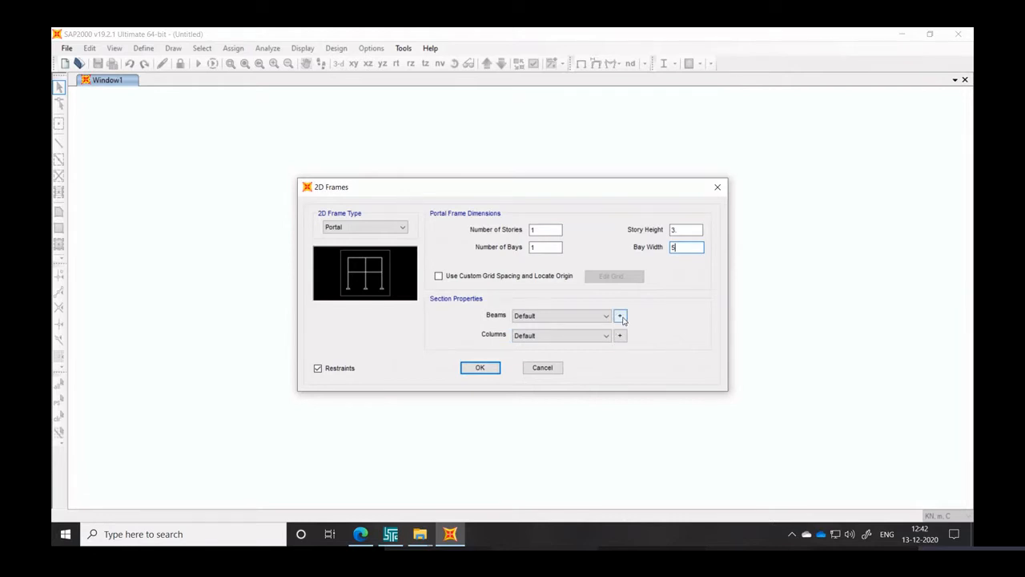
# Create a 2D portal frame with one 3 m story, one 5 m bay, default sections and base restraints
pyautogui.click(480, 368)
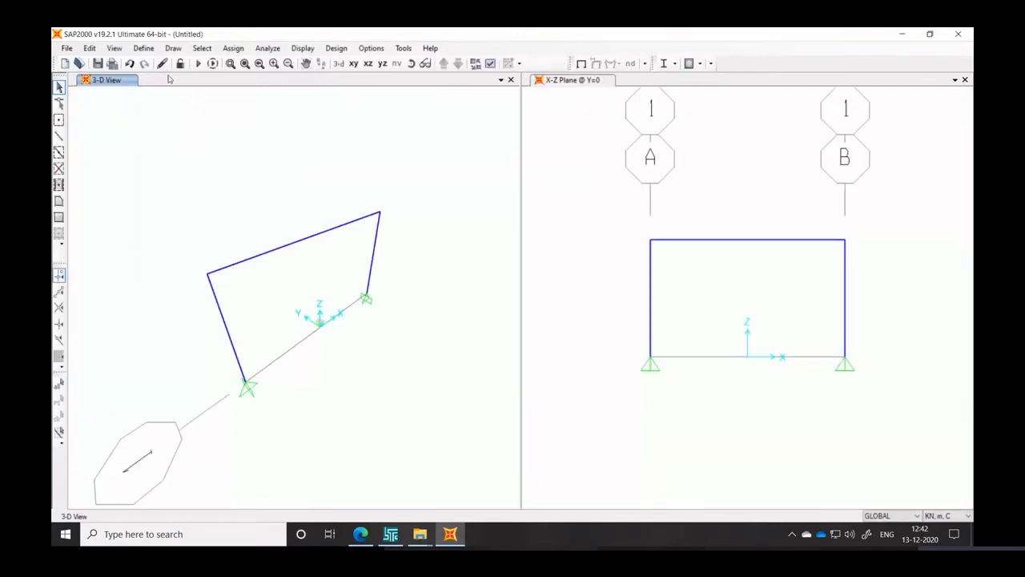
pyautogui.click(144, 49)
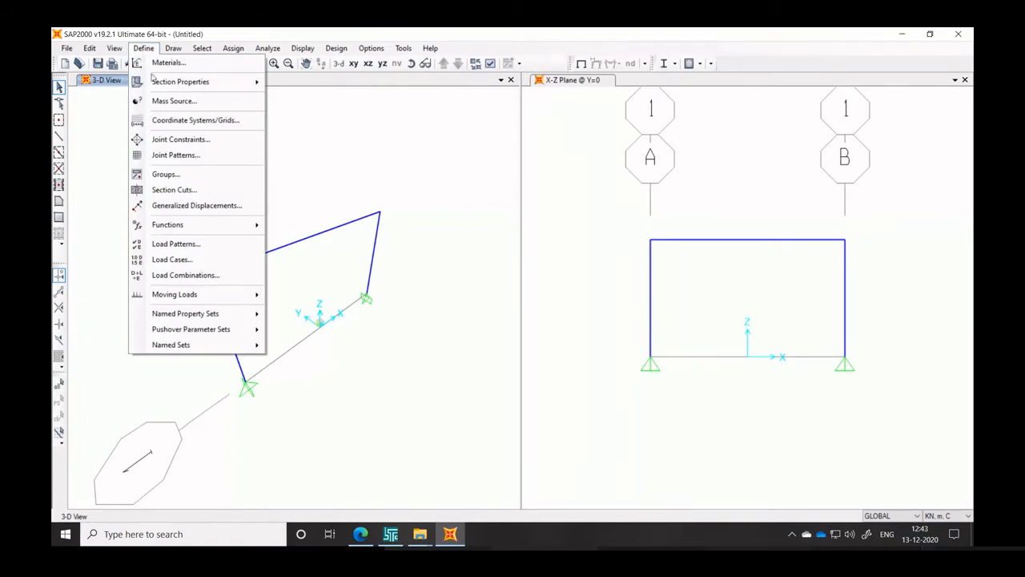
pyautogui.moveTo(160, 83)
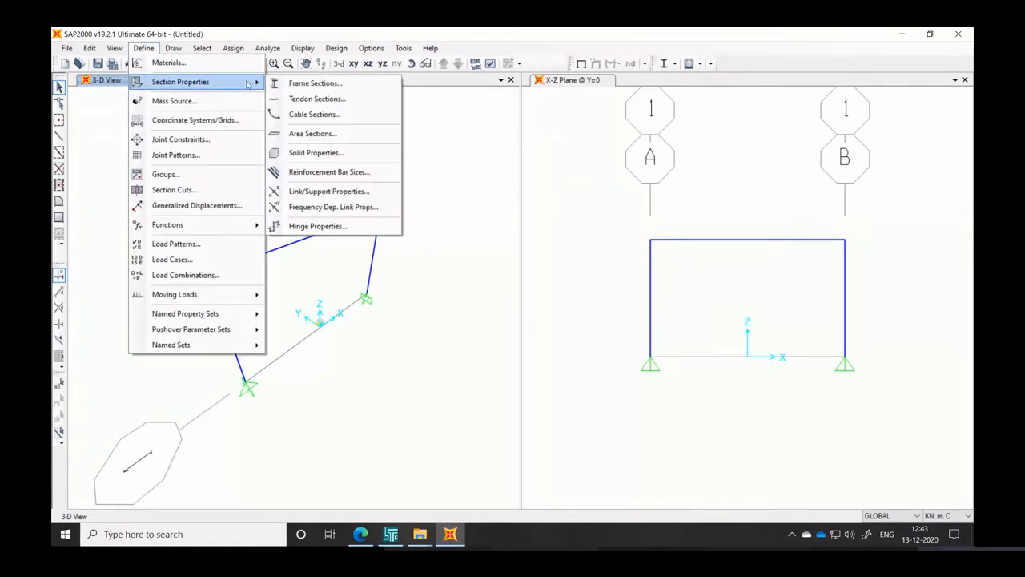
pyautogui.click(290, 85)
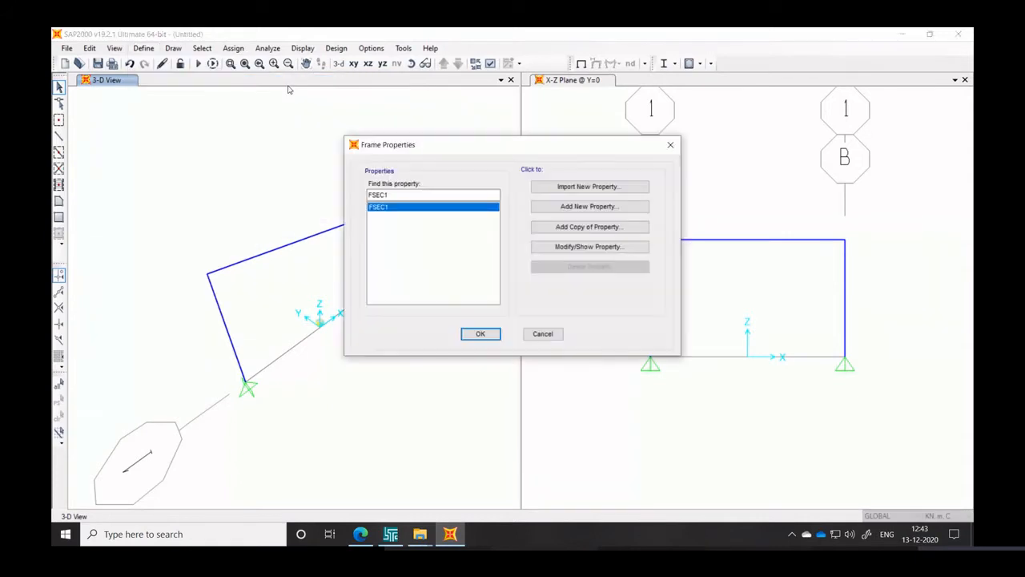
pyautogui.click(580, 208)
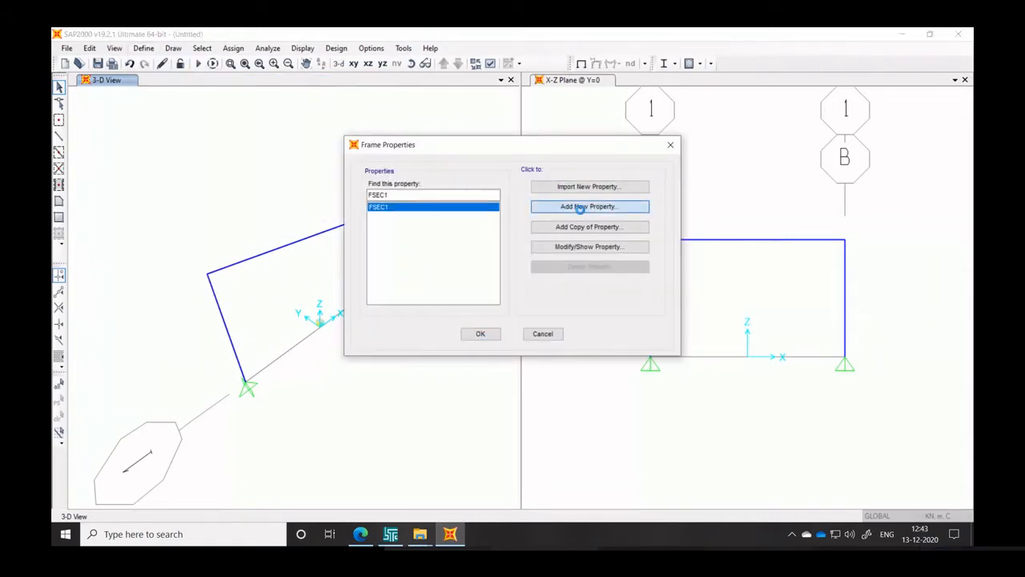
pyautogui.click(519, 426)
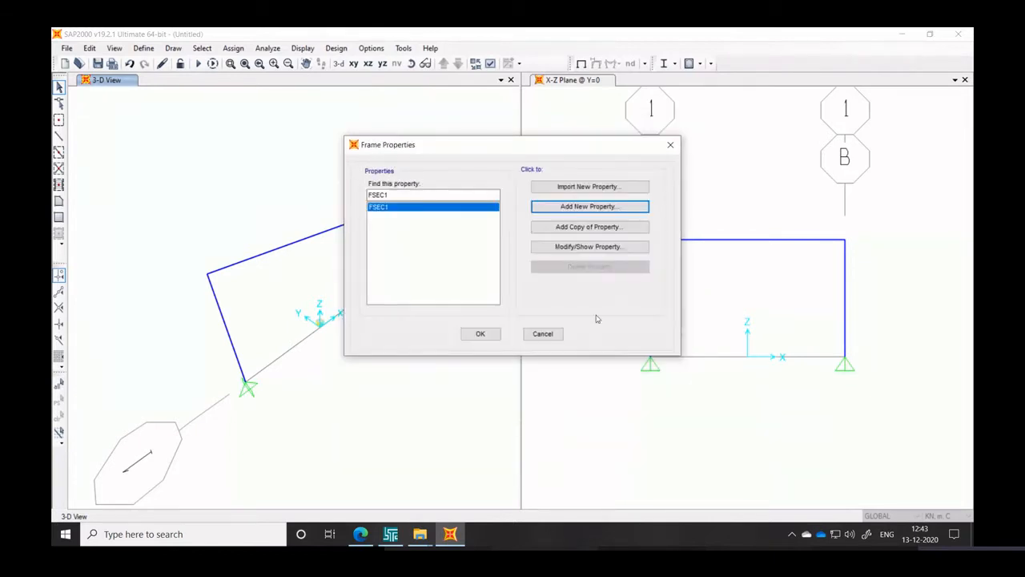
pyautogui.click(671, 144)
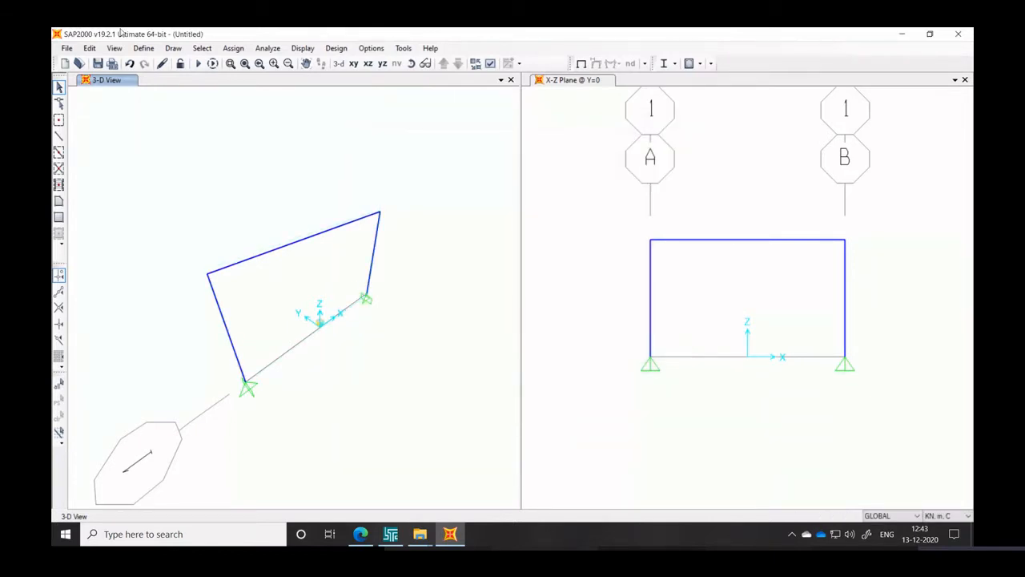
# Add a new concrete material with region India, Indian standard and grade M25
pyautogui.click(144, 48)
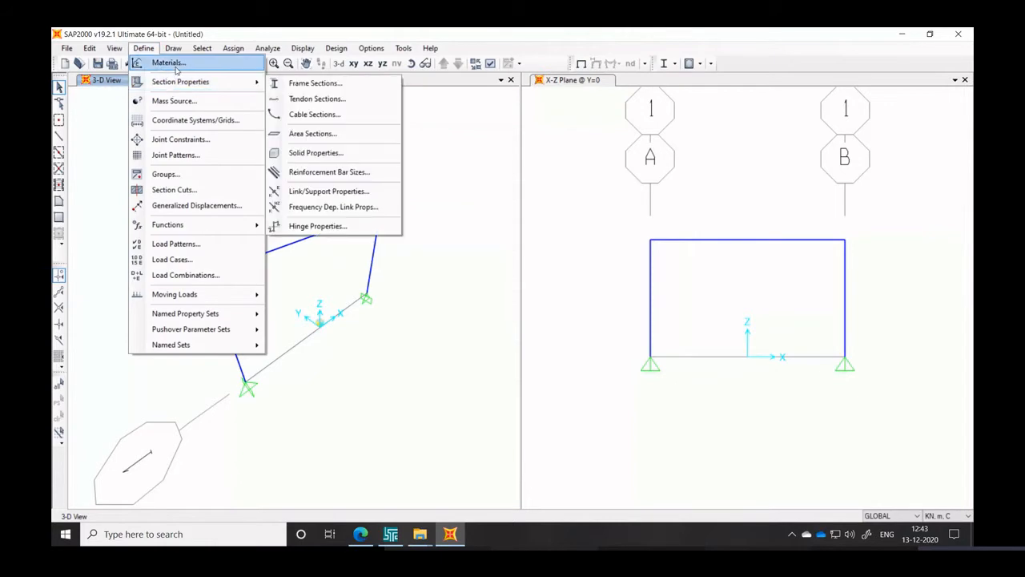
pyautogui.click(177, 69)
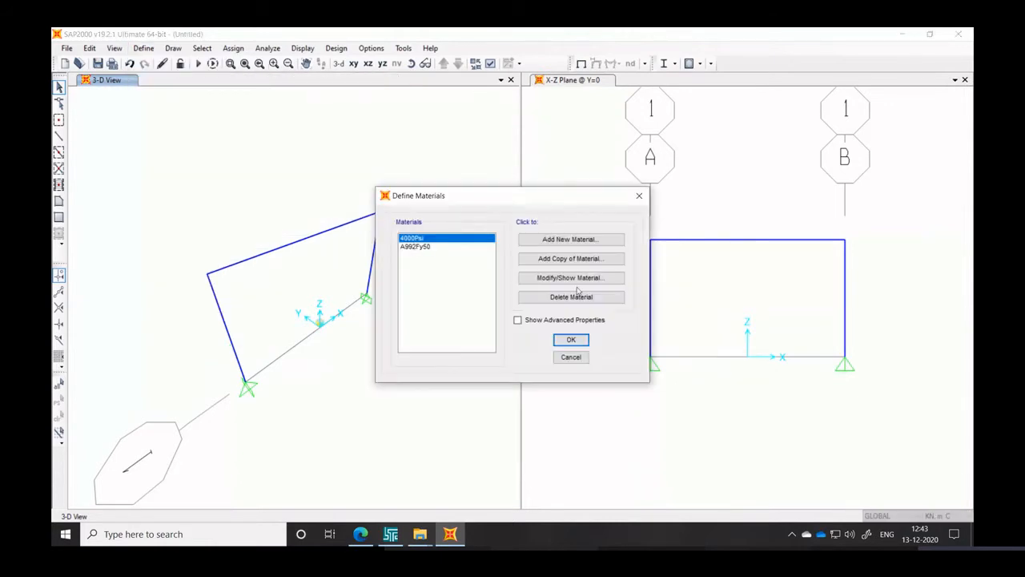
pyautogui.click(583, 241)
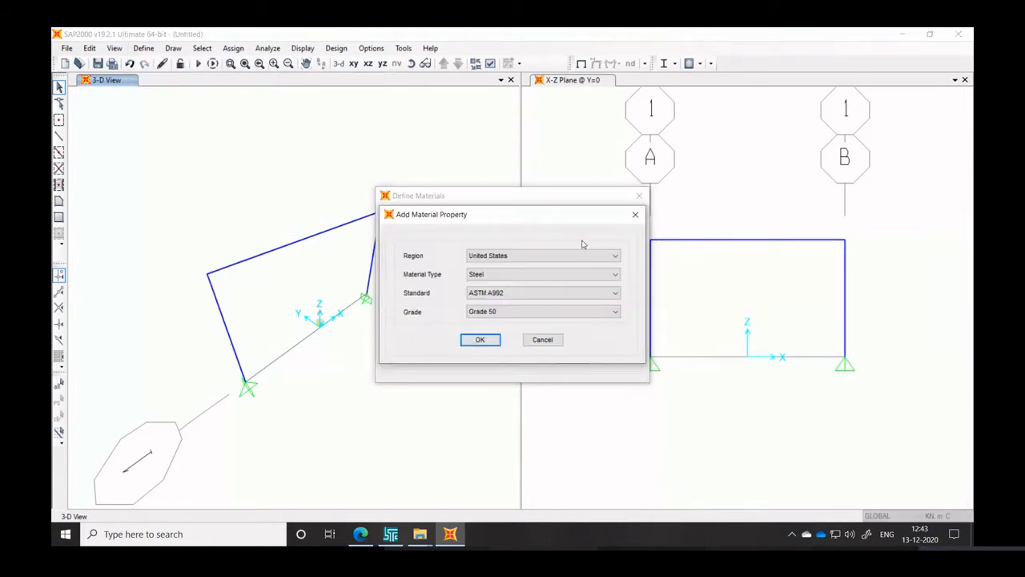
pyautogui.click(543, 256)
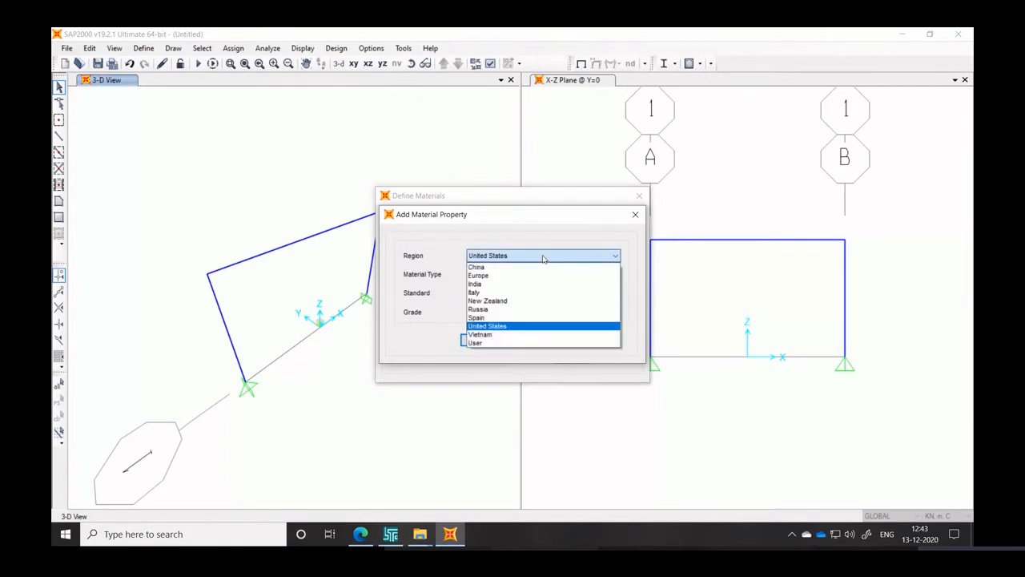
pyautogui.click(502, 286)
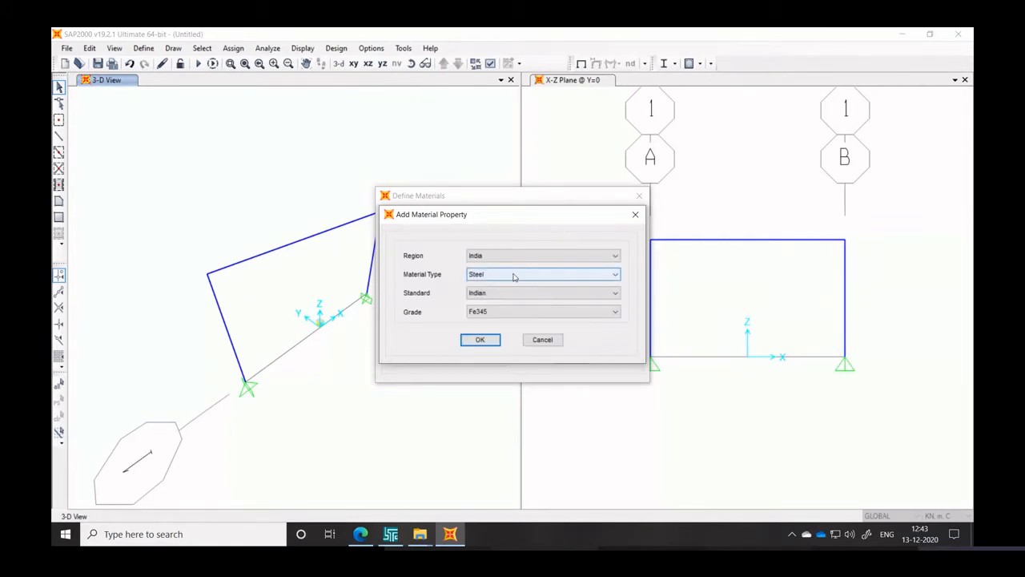
pyautogui.click(514, 276)
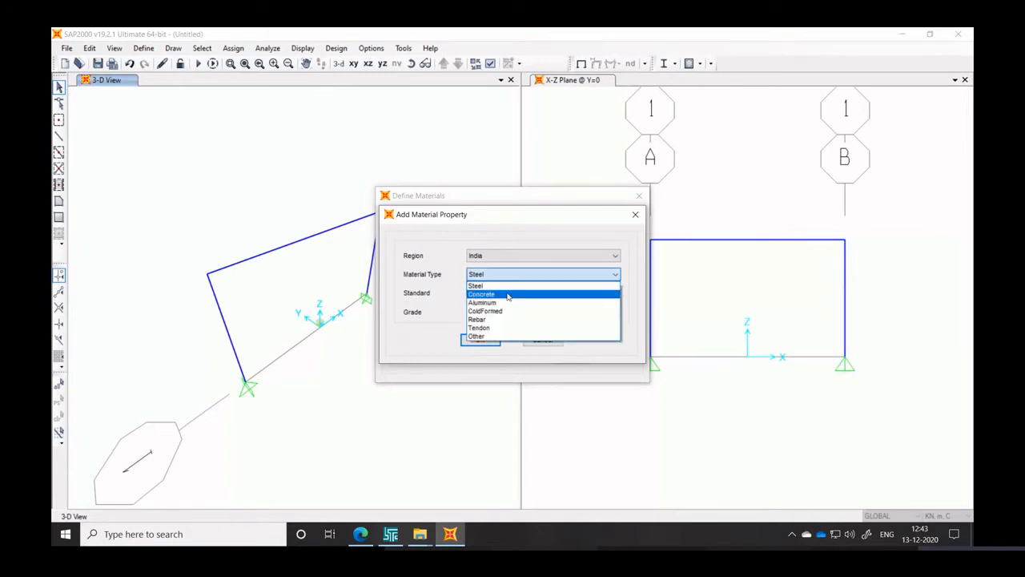
pyautogui.click(508, 295)
pyautogui.click(500, 312)
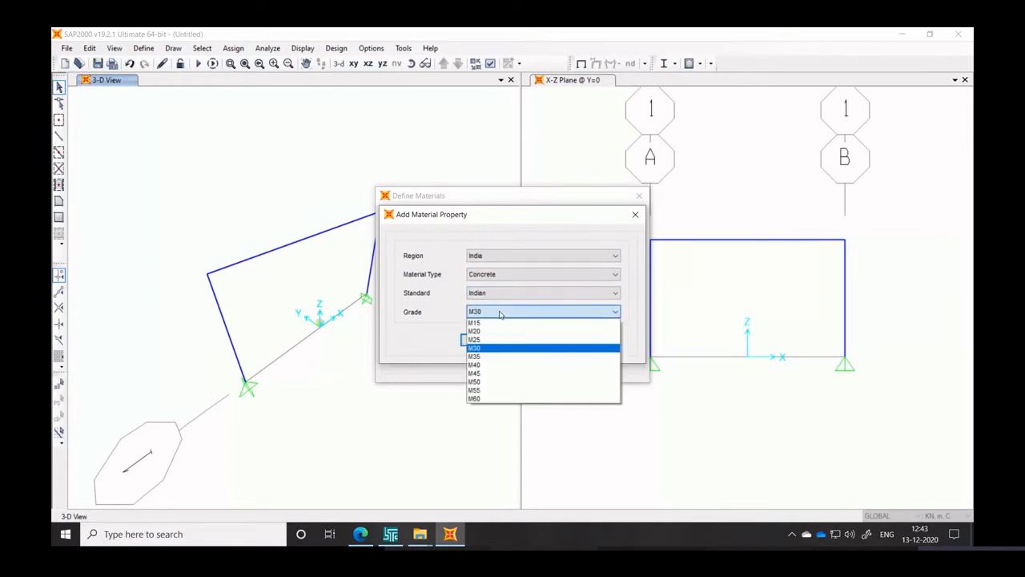
pyautogui.click(479, 340)
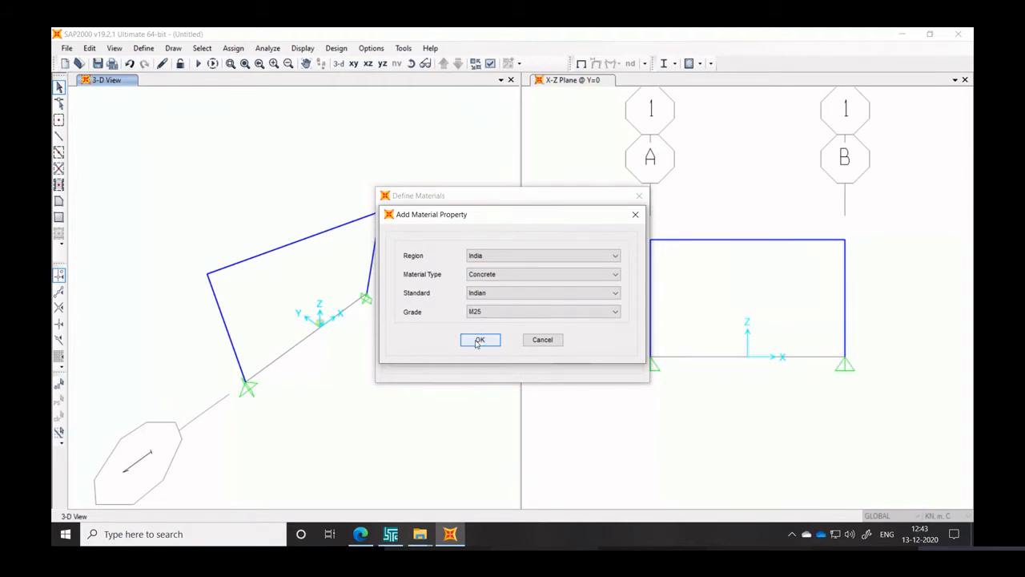
pyautogui.click(479, 341)
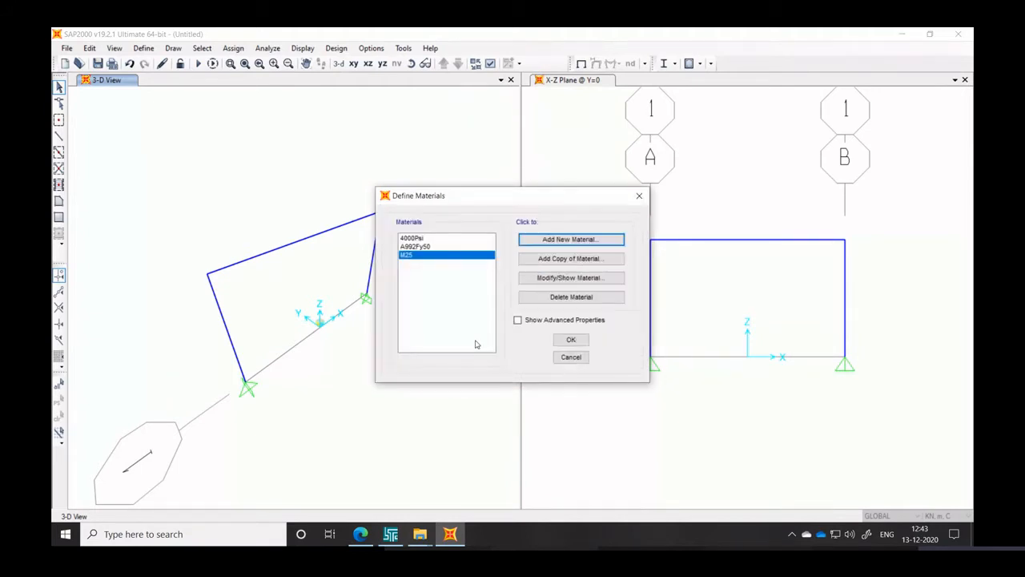
# Review the M25 concrete's weight per unit volume and modulus of elasticity, and accept the material definitions
pyautogui.click(560, 278)
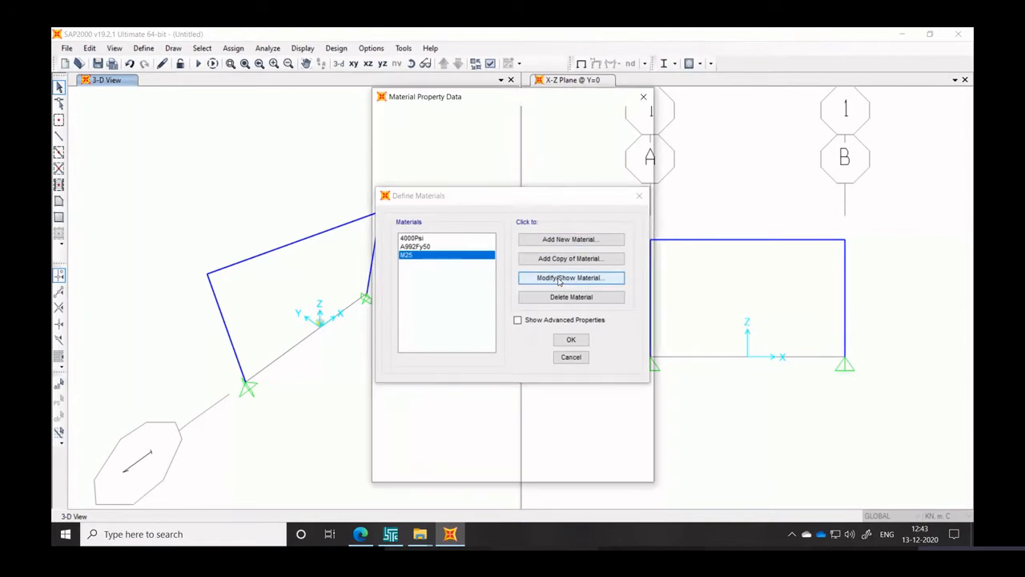
pyautogui.doubleClick(528, 203)
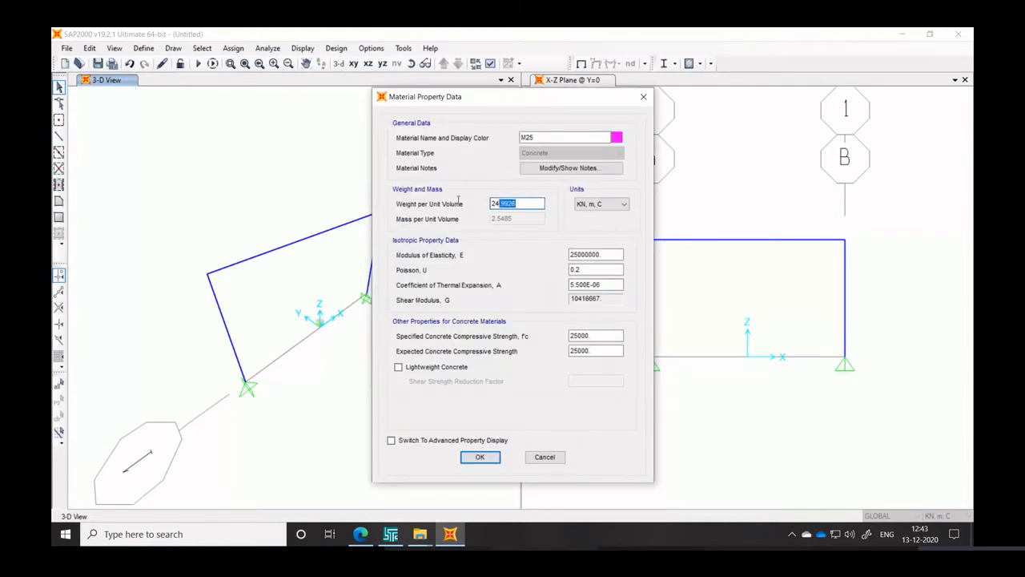
pyautogui.doubleClick(603, 254)
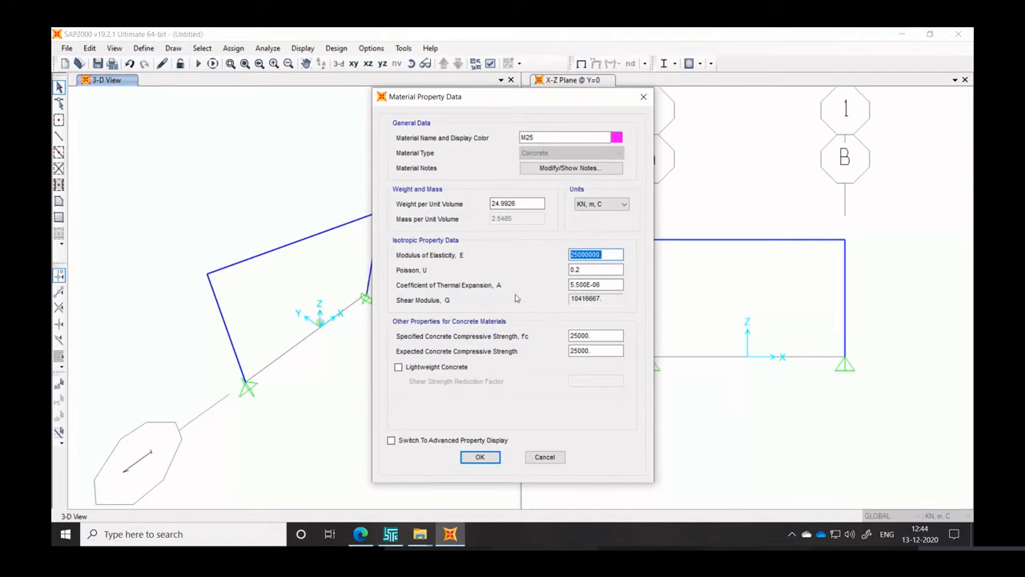
pyautogui.click(481, 458)
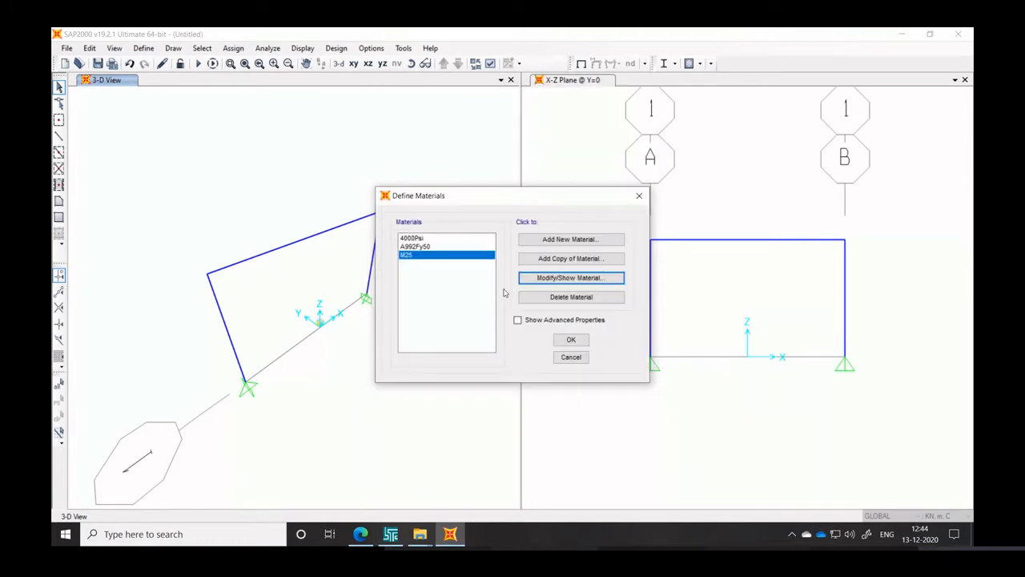
pyautogui.click(571, 342)
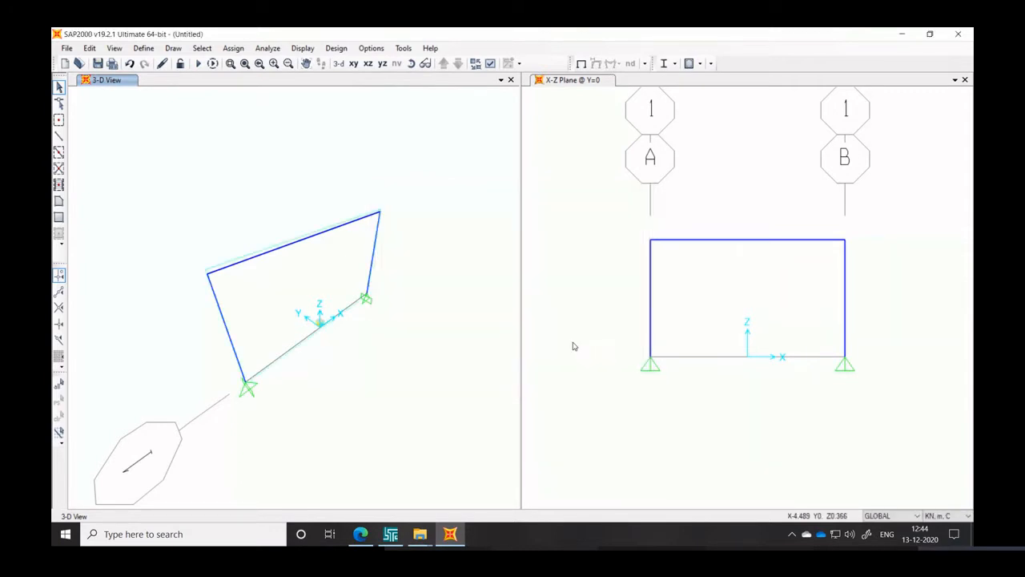
# Add a new frame section of concrete type with a rectangular shape
pyautogui.click(142, 48)
pyautogui.moveTo(176, 83)
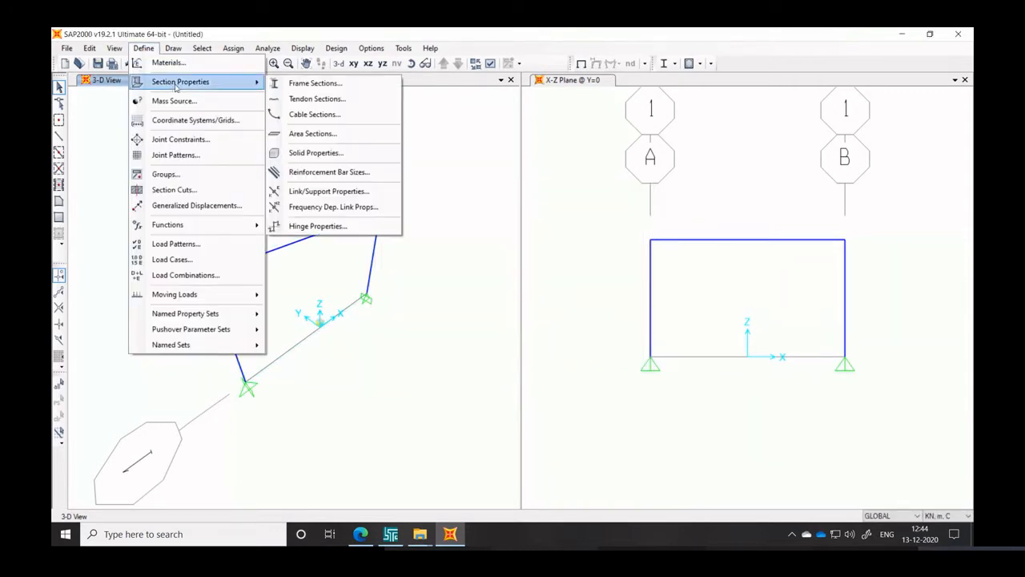
pyautogui.click(297, 89)
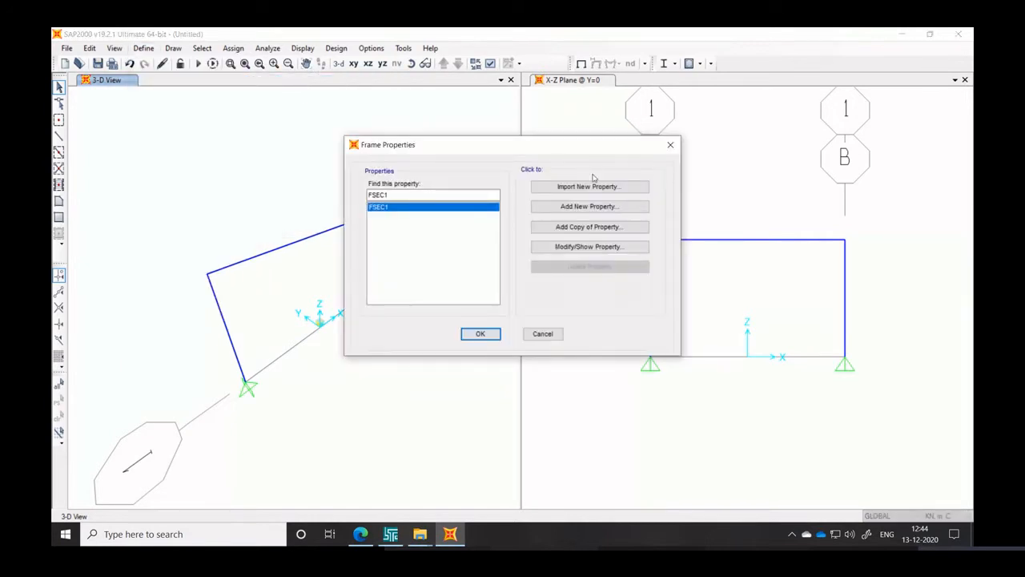
pyautogui.click(593, 208)
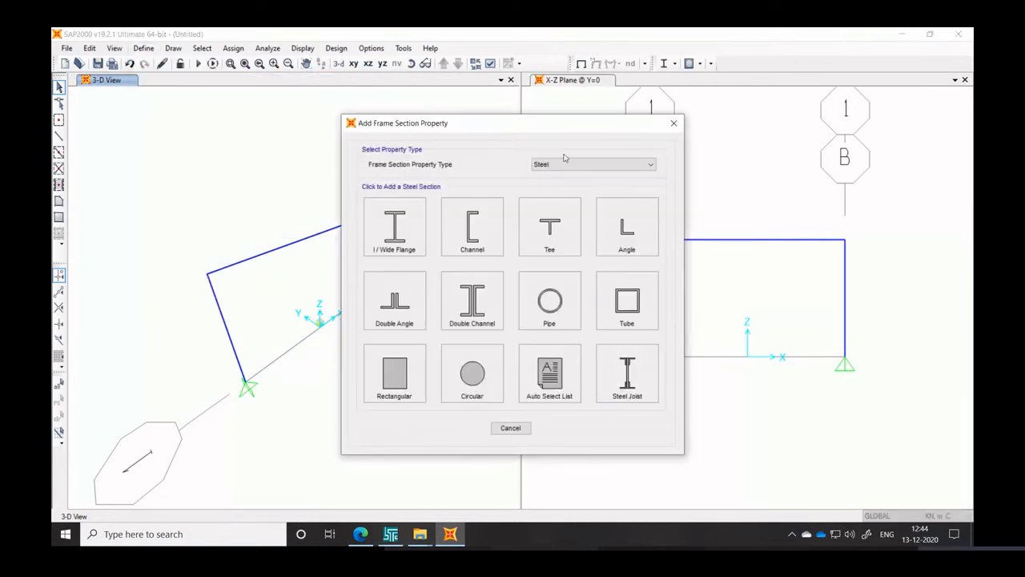
pyautogui.click(566, 163)
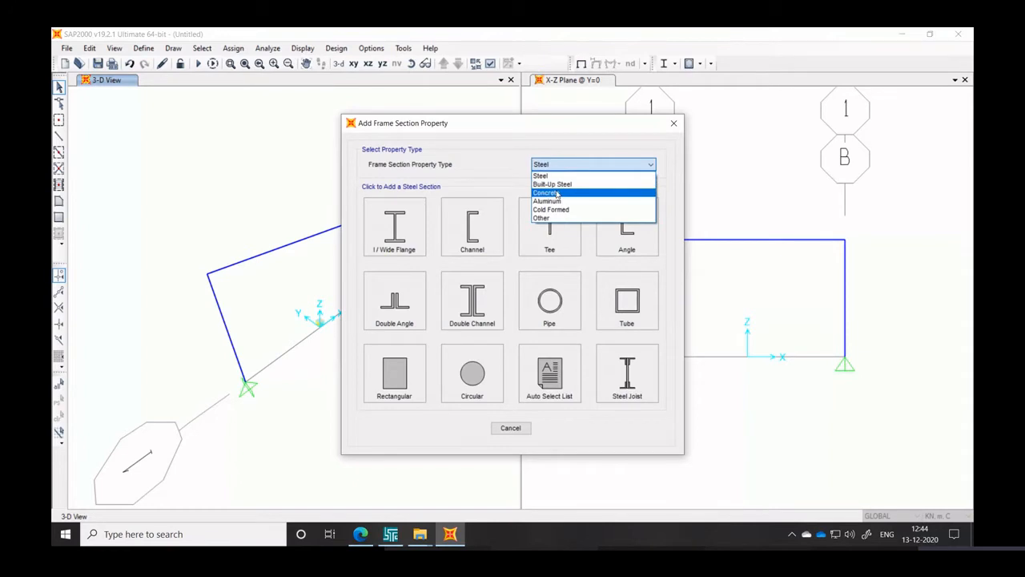
pyautogui.click(559, 192)
pyautogui.click(405, 243)
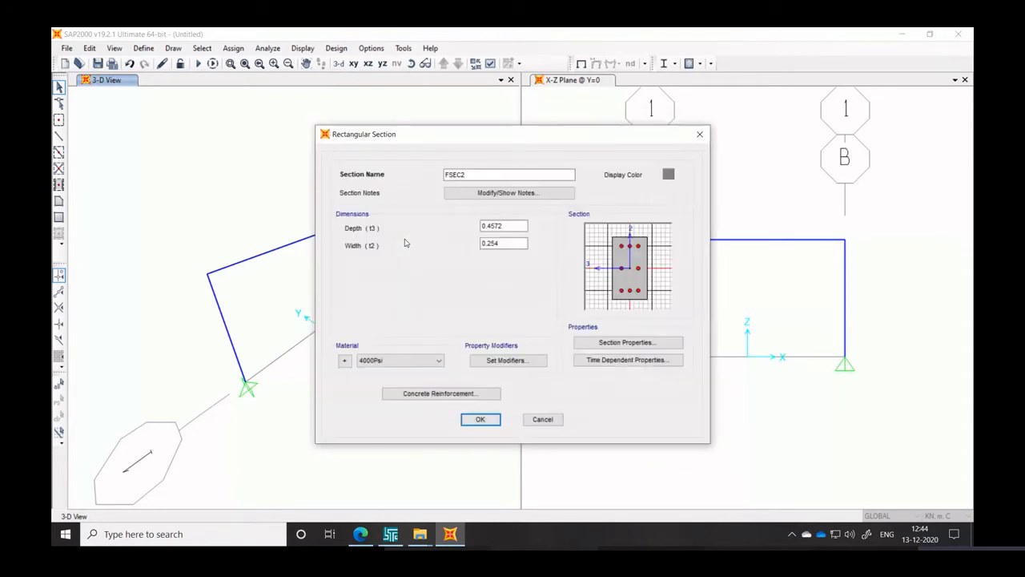
# Name the rectangular section Column and set its depth and width to 0.3 m
pyautogui.click(514, 229)
pyautogui.click(518, 172)
pyautogui.press('BackSpace')
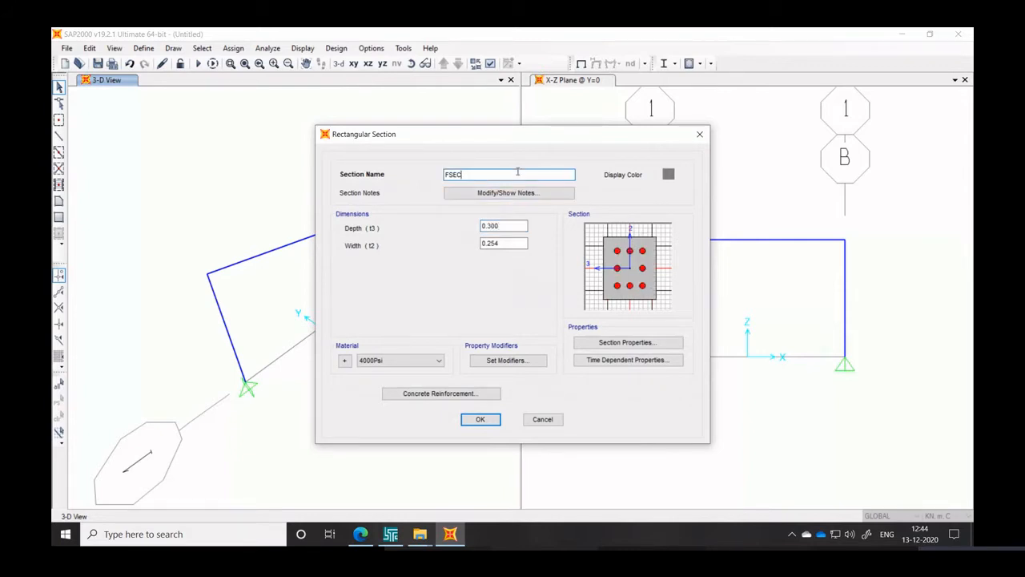
pyautogui.press('BackSpace')
pyautogui.write('Column')
pyautogui.click(513, 241)
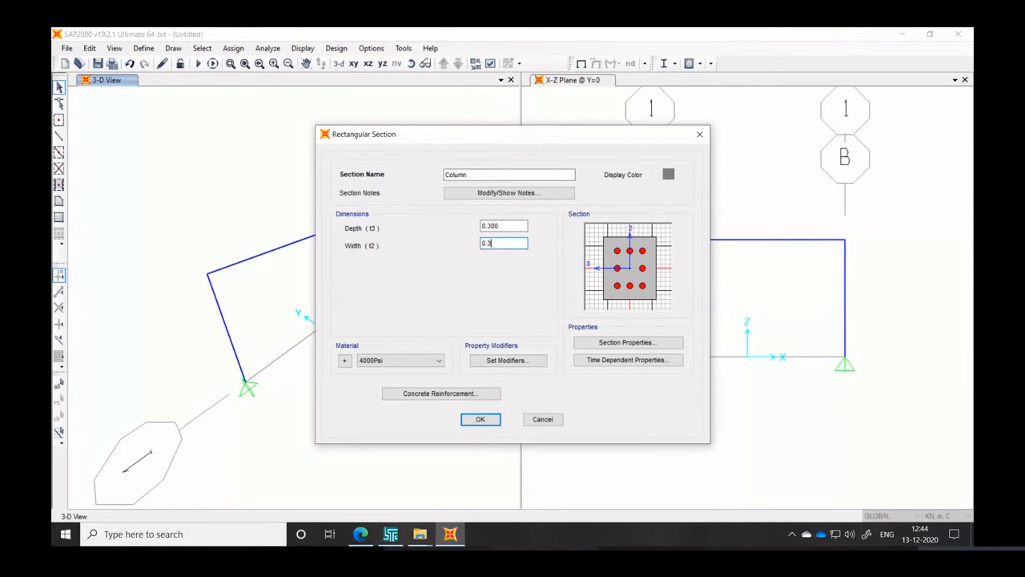
# Assign the M25 material to the Column section and accept the section definition
pyautogui.click(367, 360)
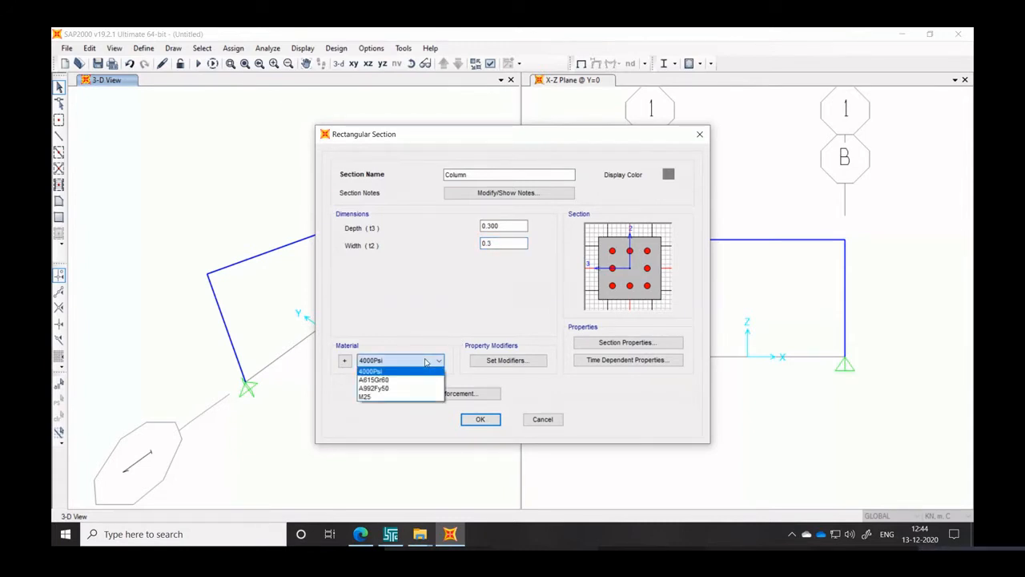
pyautogui.click(375, 397)
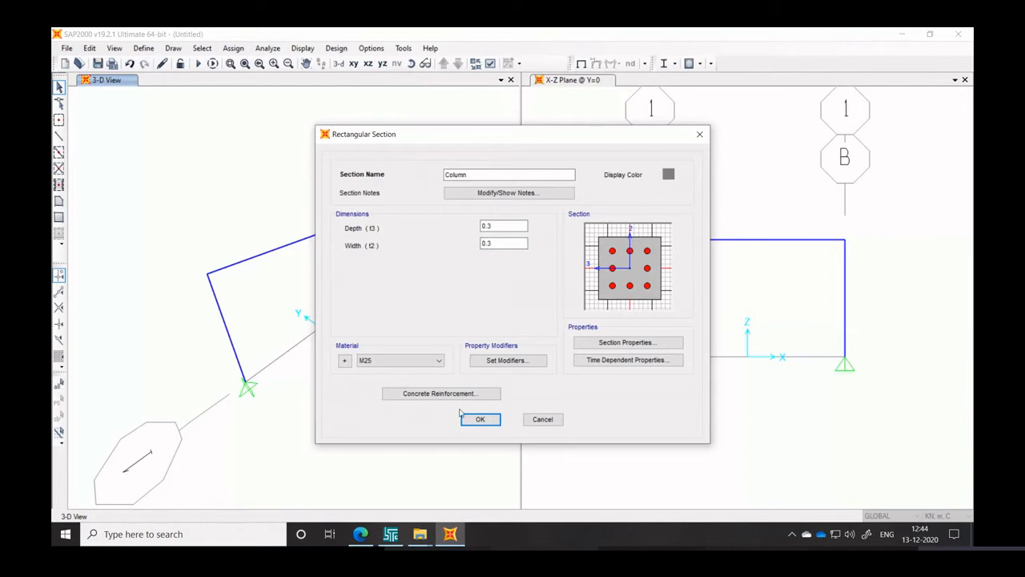
pyautogui.click(486, 421)
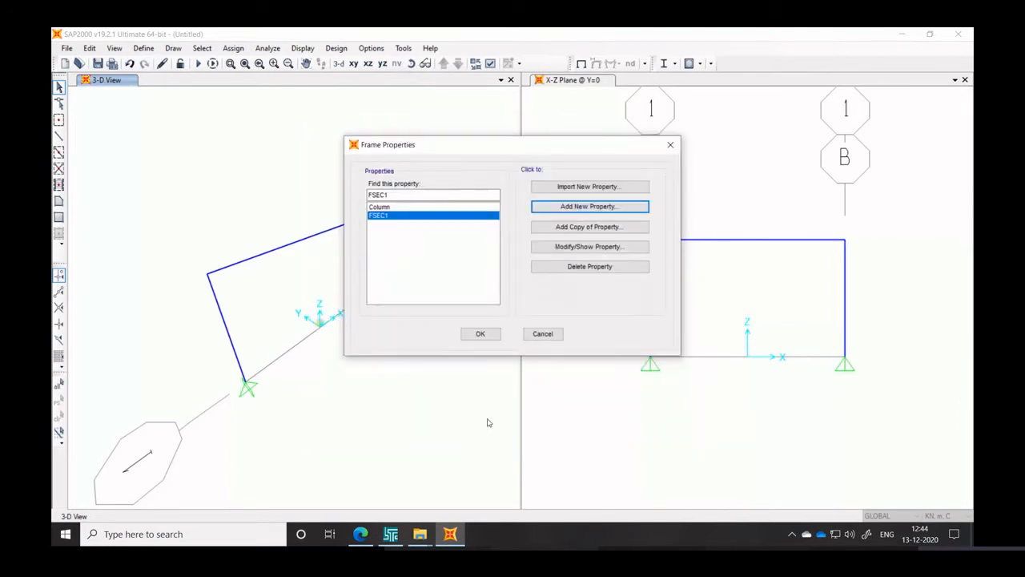
# Add a rectangular concrete frame section with depth and width of 0.3 m and M25 as its material
pyautogui.click(420, 208)
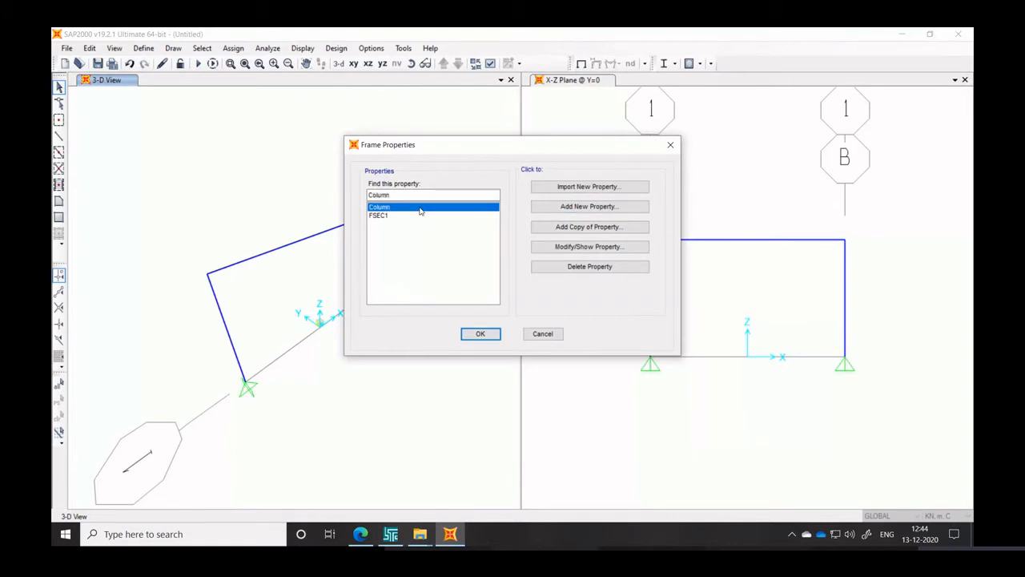
pyautogui.click(582, 207)
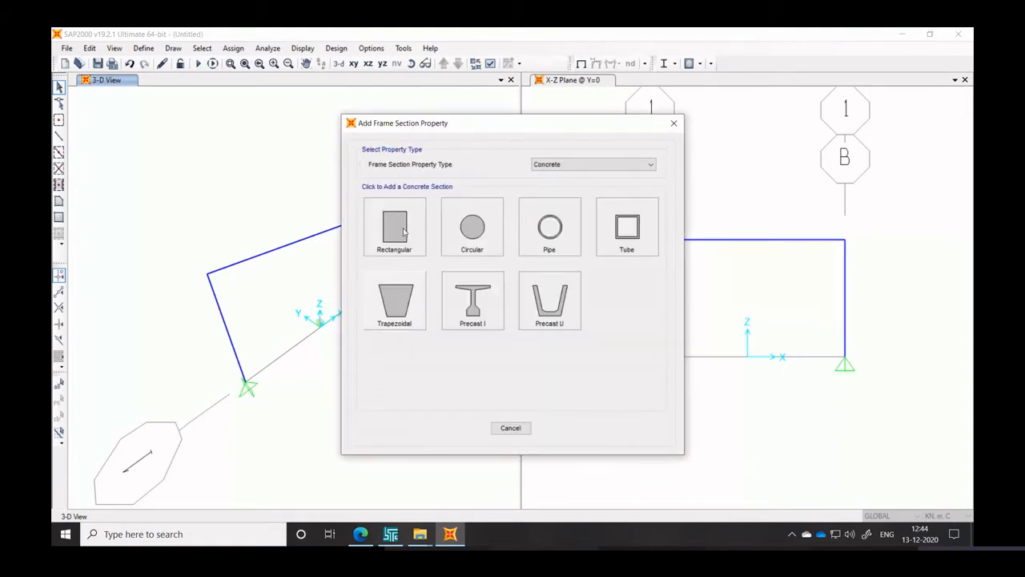
pyautogui.click(422, 219)
pyautogui.click(514, 227)
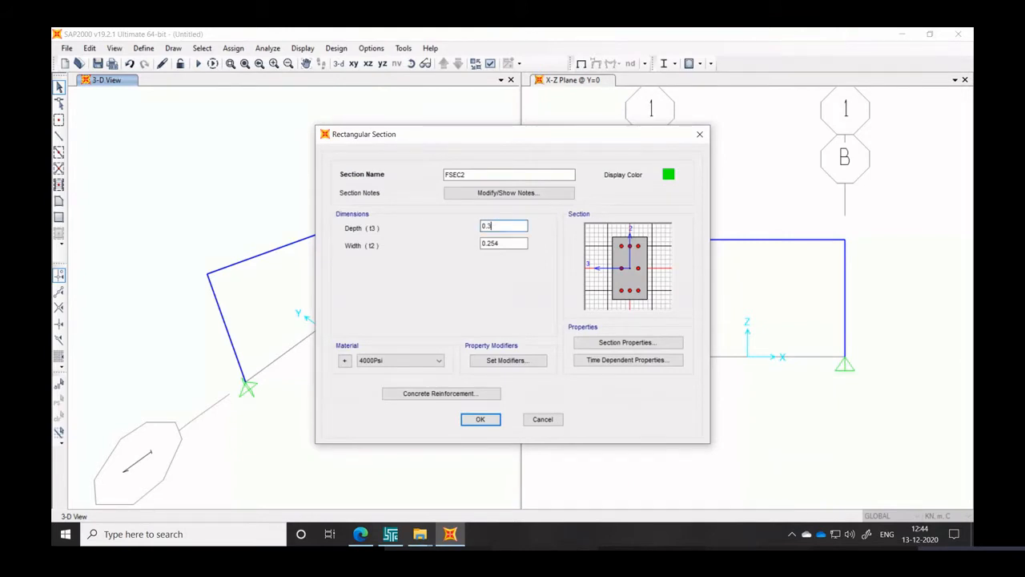
pyautogui.click(512, 246)
pyautogui.press('BackSpace')
pyautogui.press('BackSpace')
pyautogui.press('BackSpace')
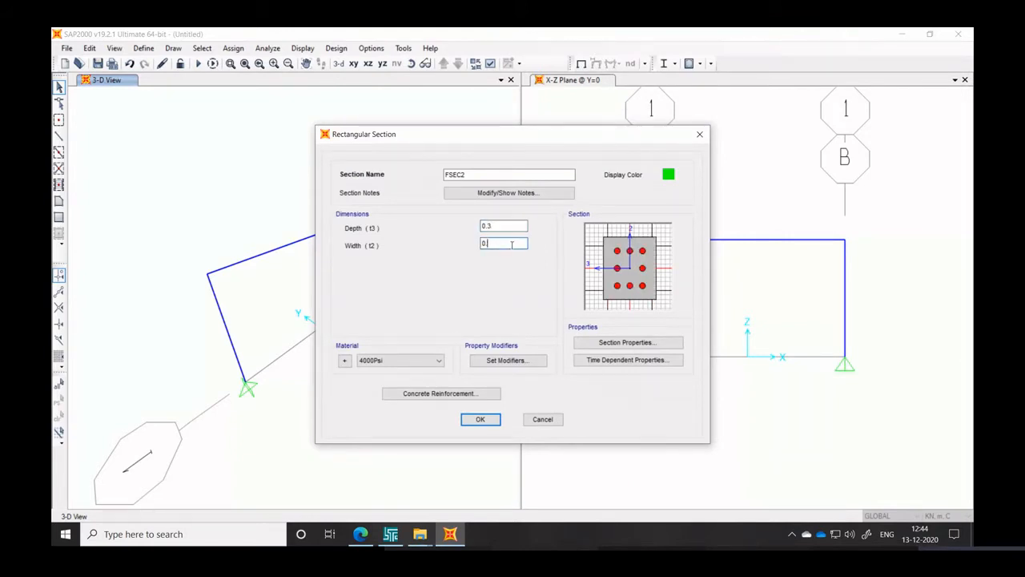
pyautogui.click(410, 360)
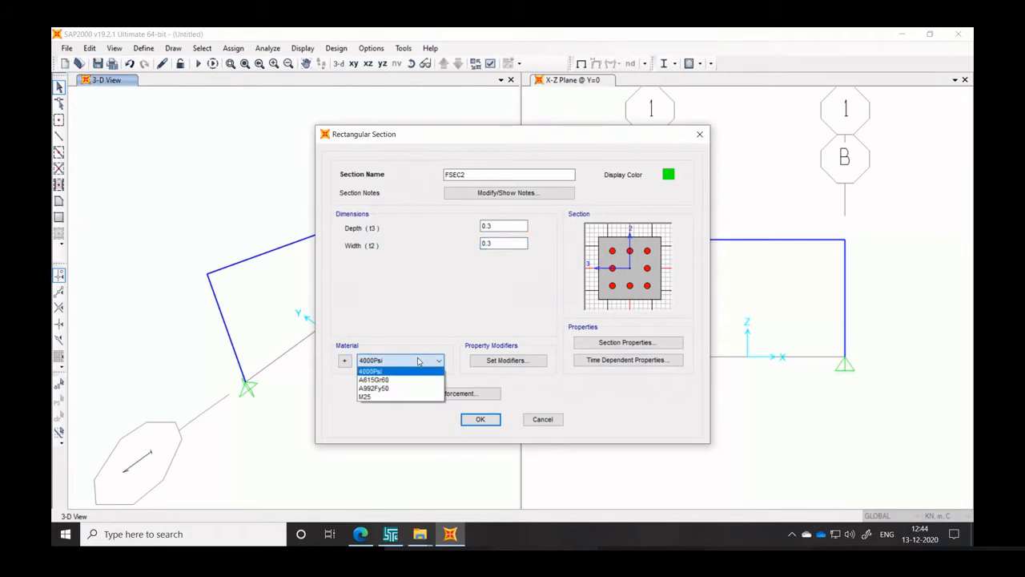
pyautogui.click(372, 398)
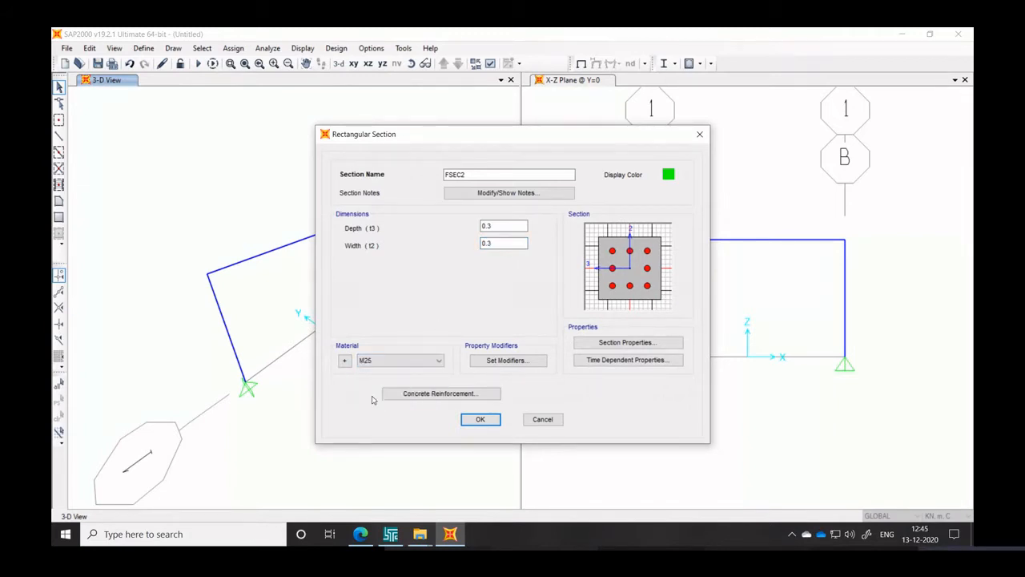
# Name the new rectangular section Beam and accept the frame section definitions
pyautogui.click(475, 174)
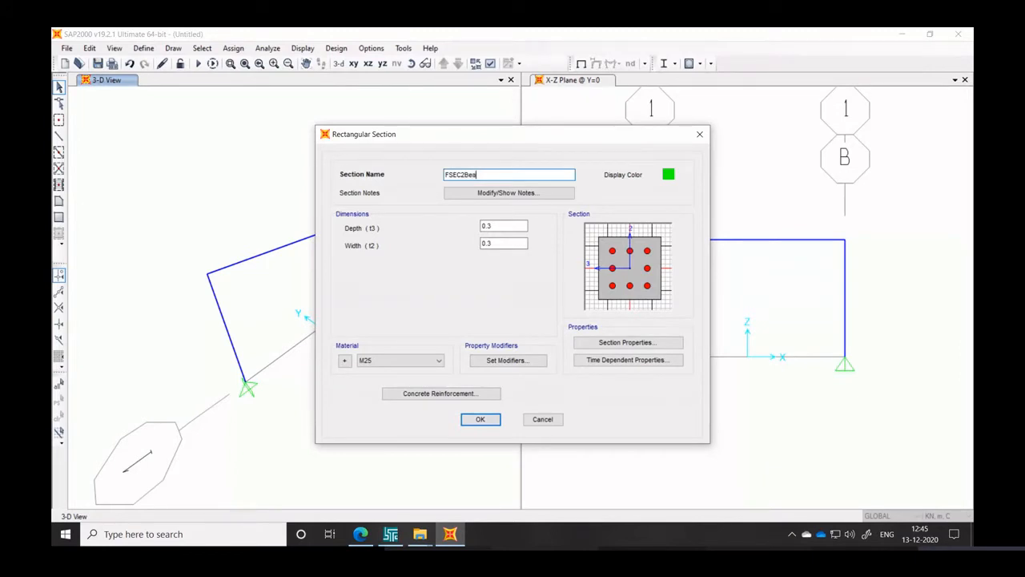
pyautogui.write('Be')
pyautogui.press('BackSpace')
pyautogui.press('BackSpace')
pyautogui.press('BackSpace')
pyautogui.press('BackSpace')
pyautogui.press('BackSpace')
pyautogui.press('BackSpace')
pyautogui.press('BackSpace')
pyautogui.write('B')
pyautogui.click(480, 418)
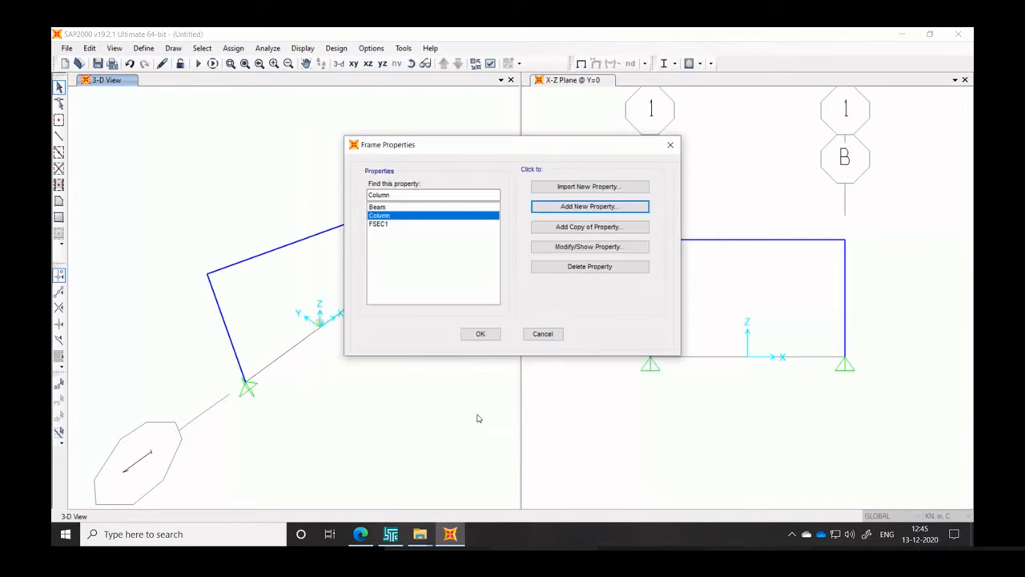
pyautogui.click(481, 334)
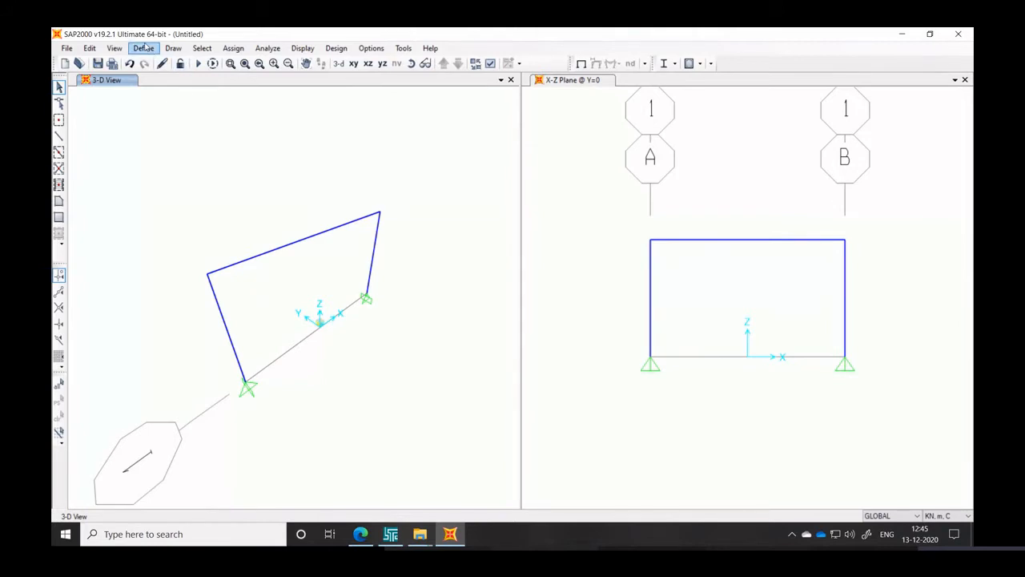
# Assign the Column section to both vertical members of the portal frame
pyautogui.click(214, 303)
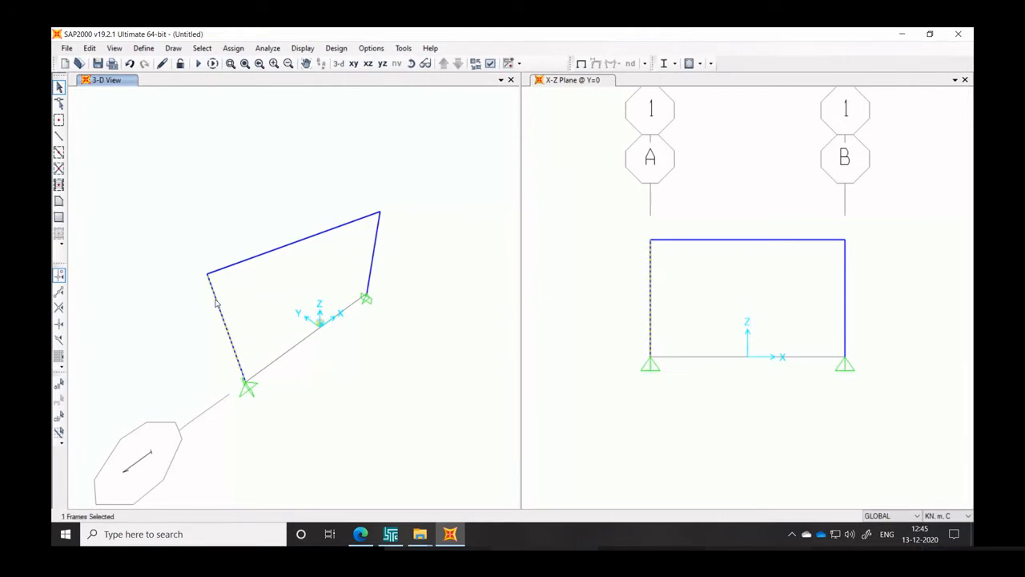
pyautogui.click(374, 255)
pyautogui.click(233, 48)
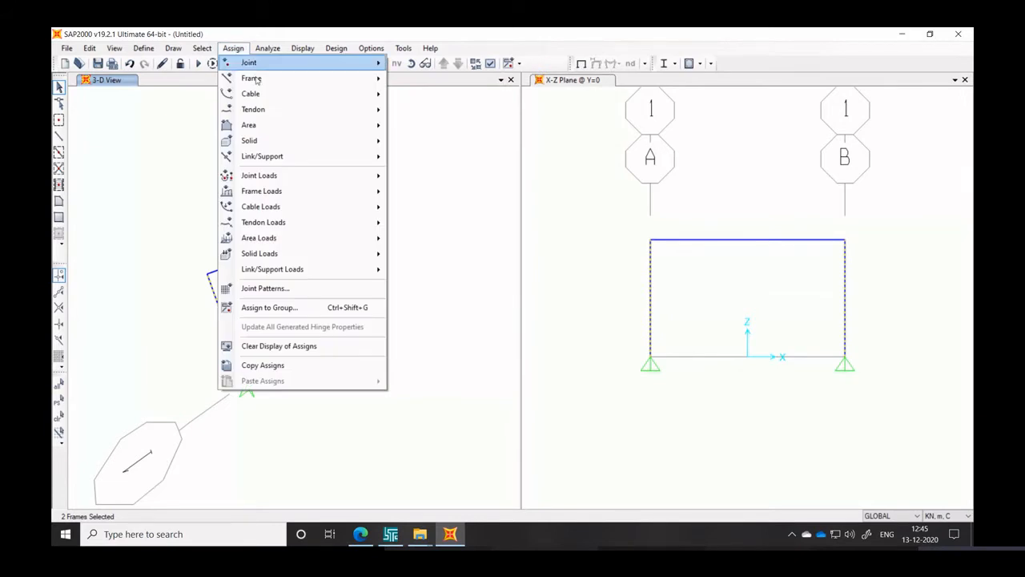
pyautogui.moveTo(282, 80)
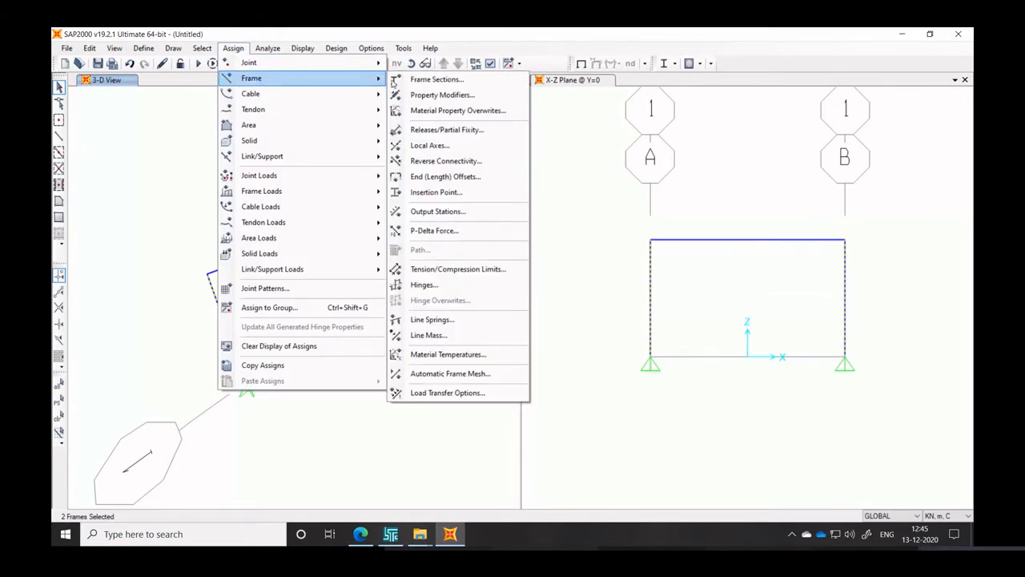
pyautogui.click(418, 80)
pyautogui.click(444, 183)
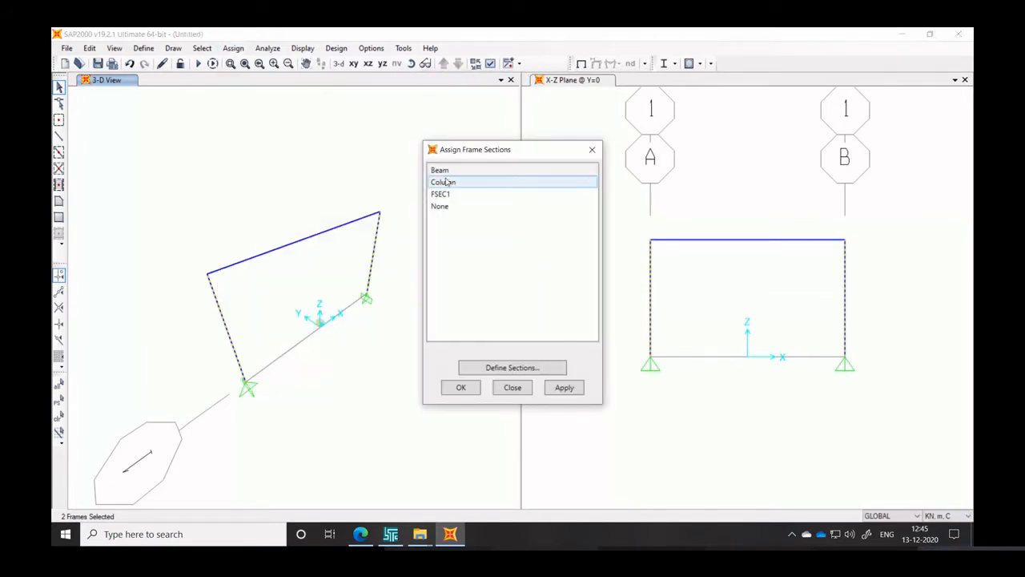
pyautogui.click(564, 388)
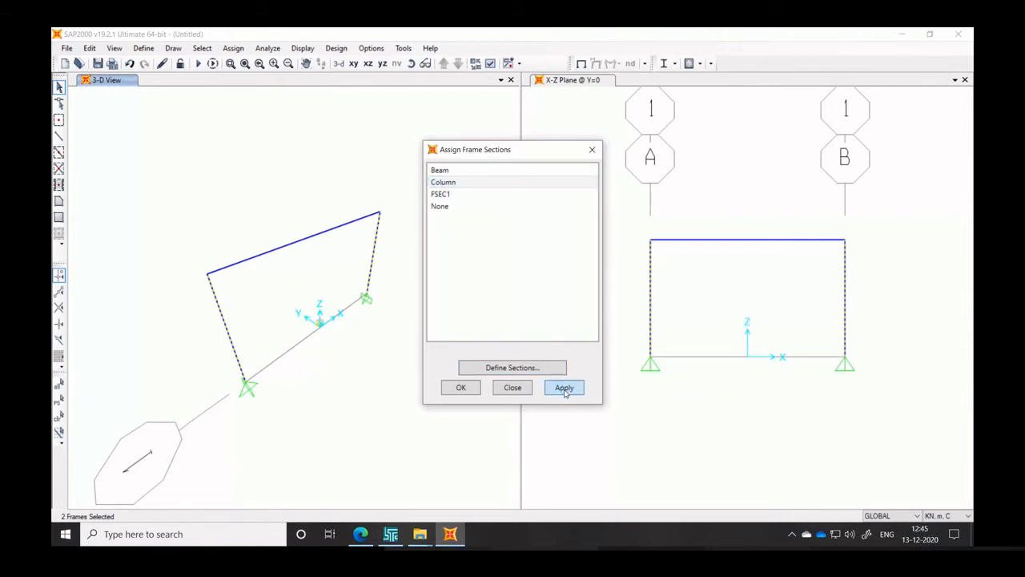
pyautogui.click(464, 388)
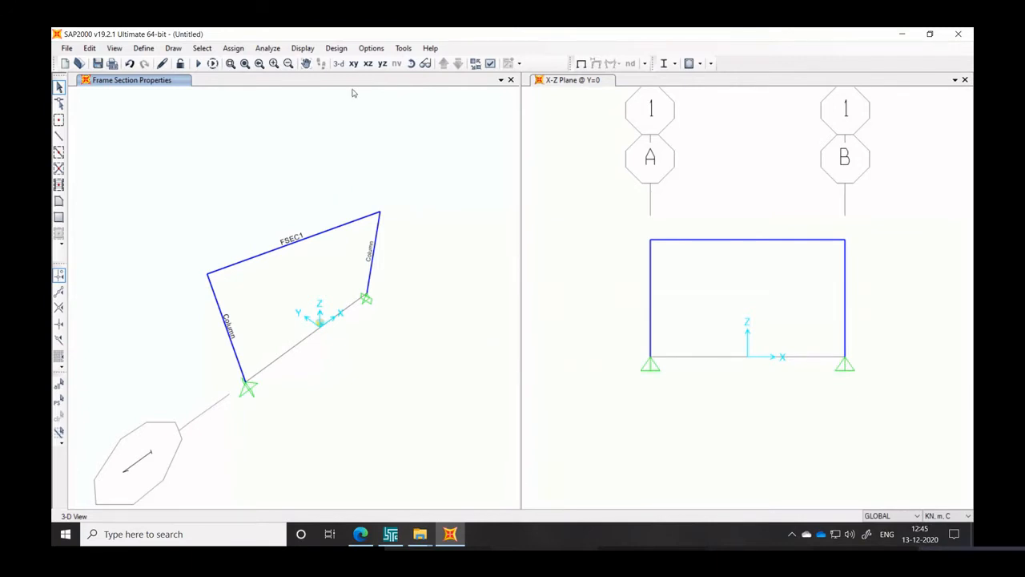
# Show the X-Z plane in the 3-D window and draw a straight frame member with the Beam section between the two base joints
pyautogui.click(368, 64)
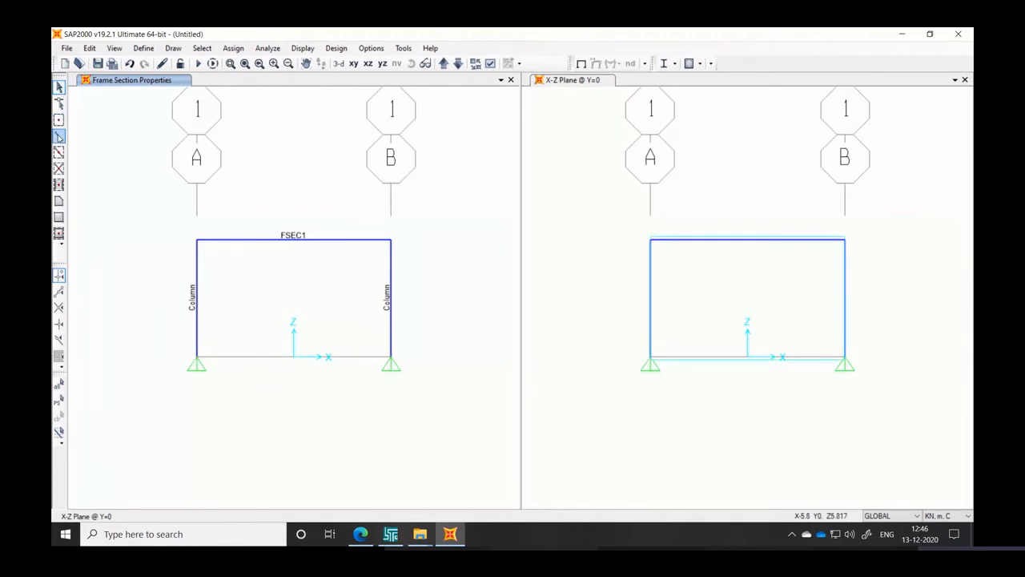
pyautogui.click(59, 136)
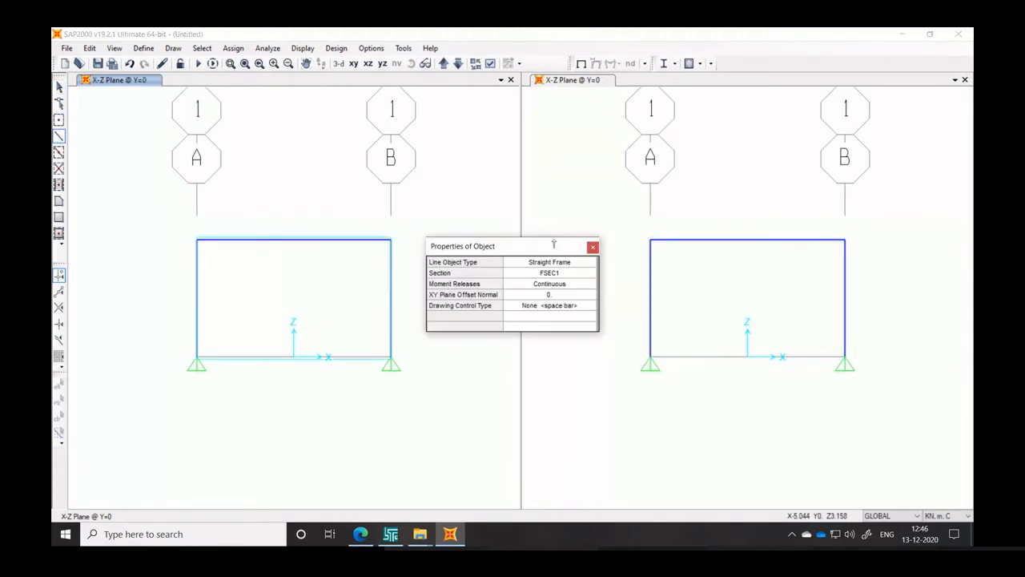
pyautogui.click(552, 275)
pyautogui.click(552, 275)
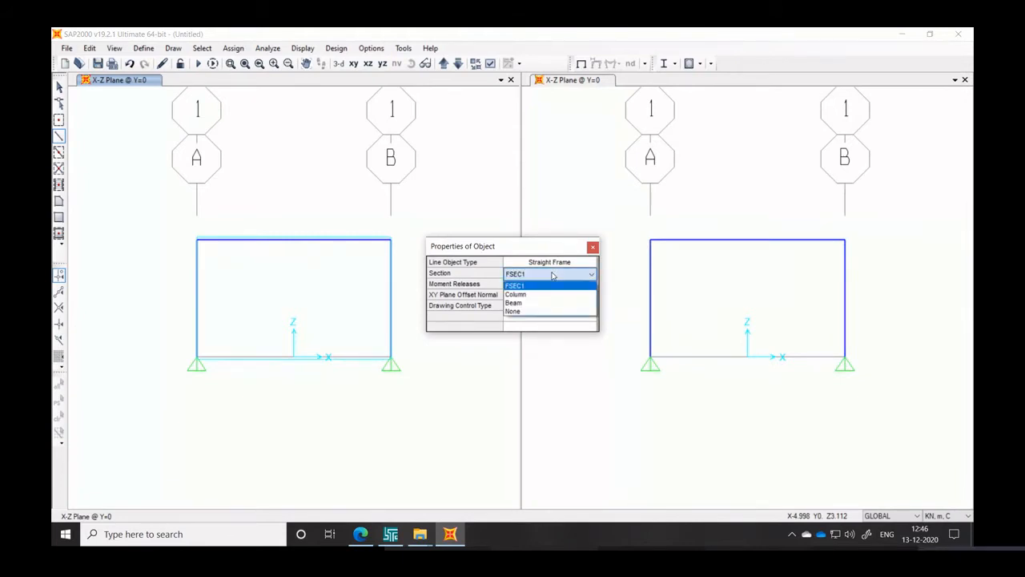
pyautogui.click(545, 285)
pyautogui.click(551, 274)
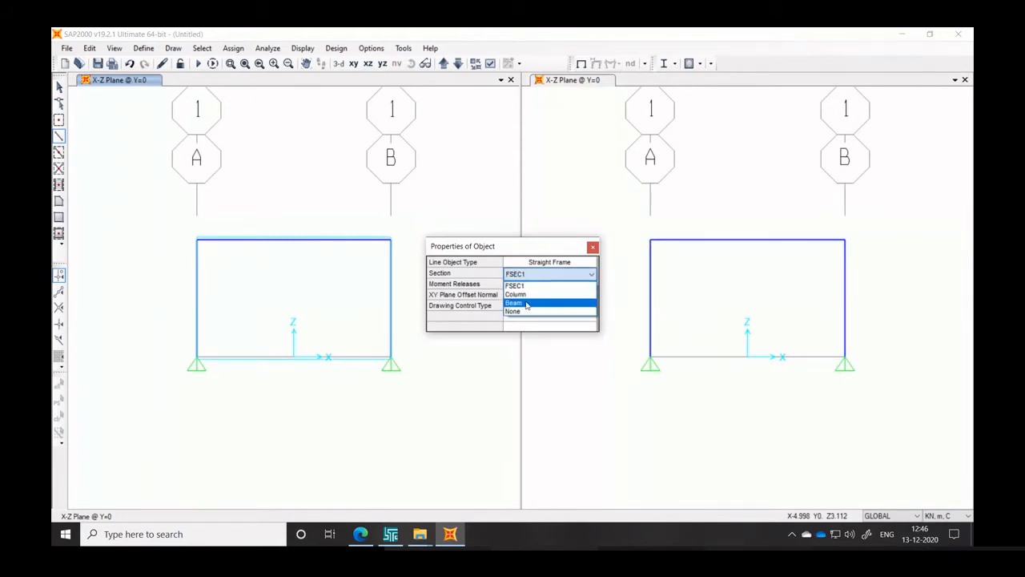
pyautogui.click(527, 302)
pyautogui.click(196, 356)
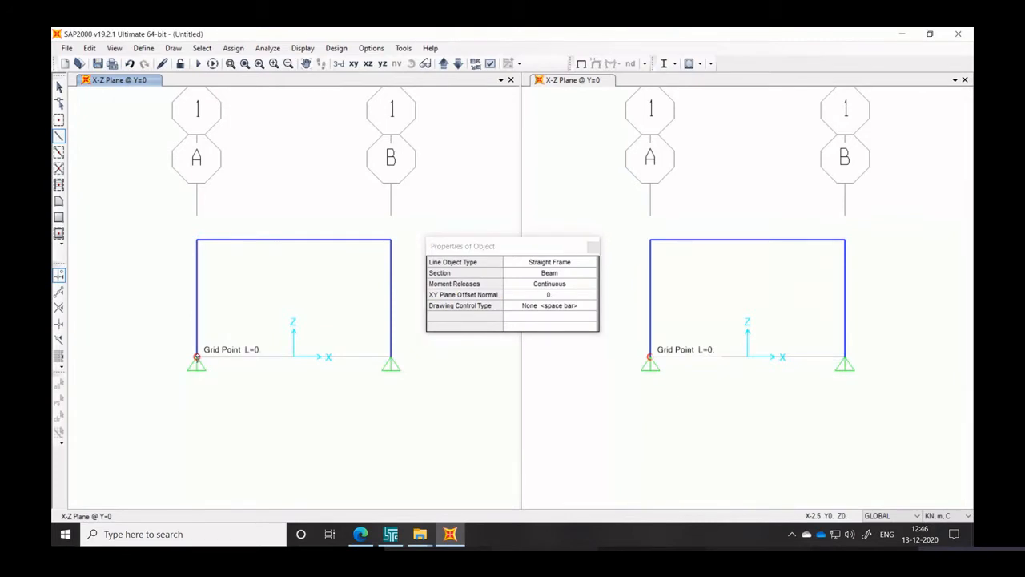
pyautogui.click(390, 356)
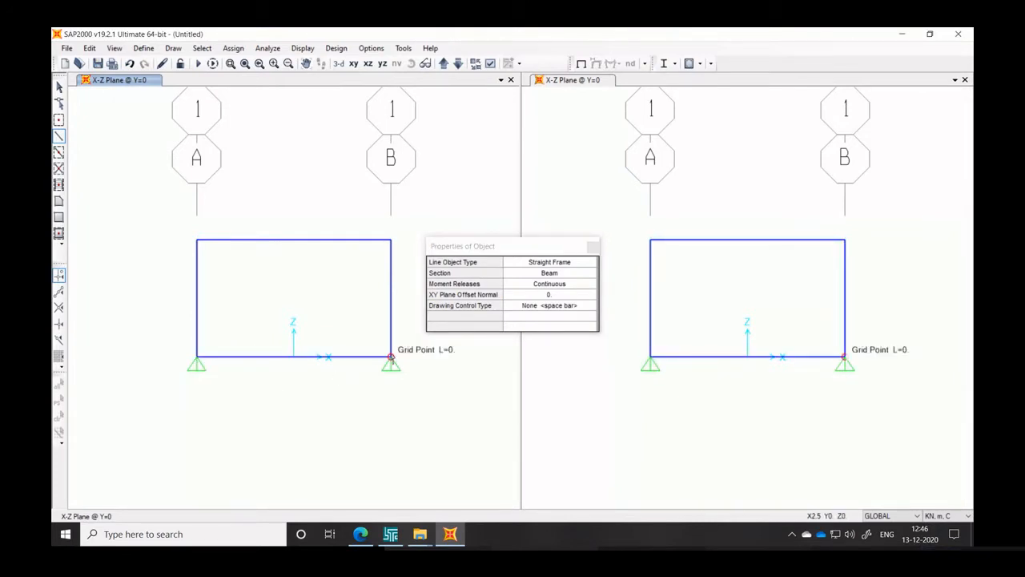
pyautogui.press('Escape')
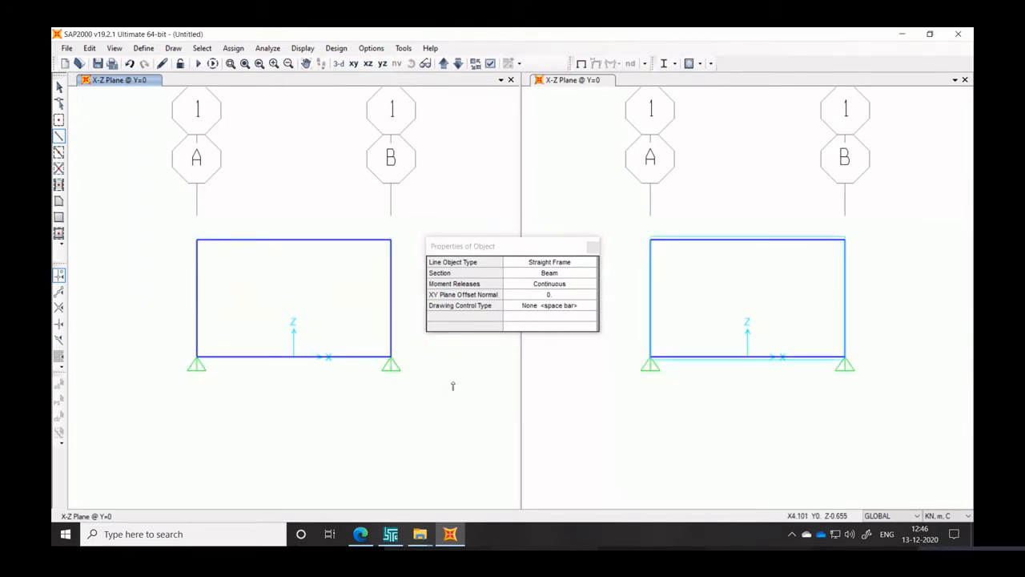
pyautogui.click(593, 247)
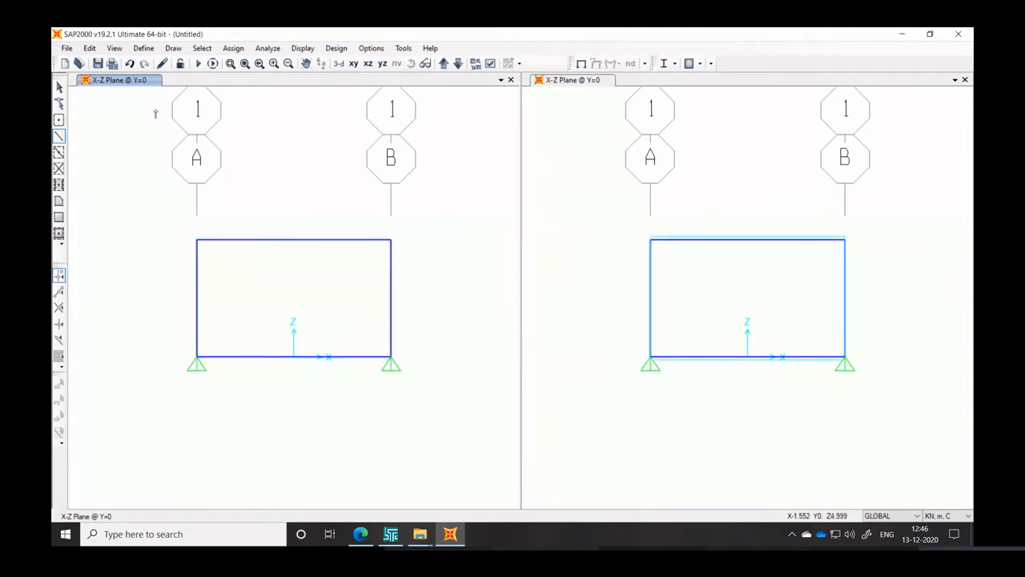
pyautogui.click(58, 87)
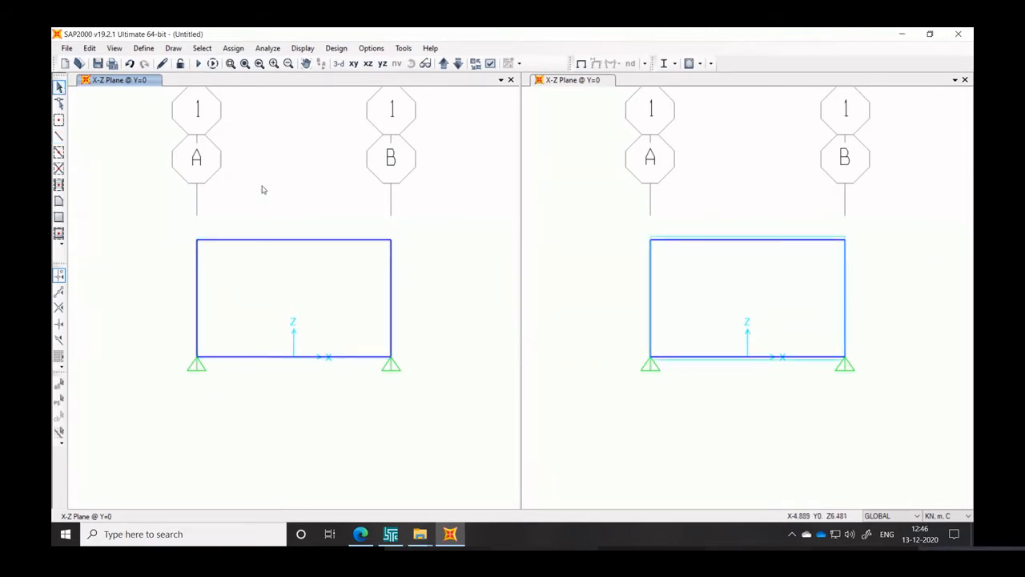
# Assign the Beam section to the upper horizontal member of the frame
pyautogui.click(286, 239)
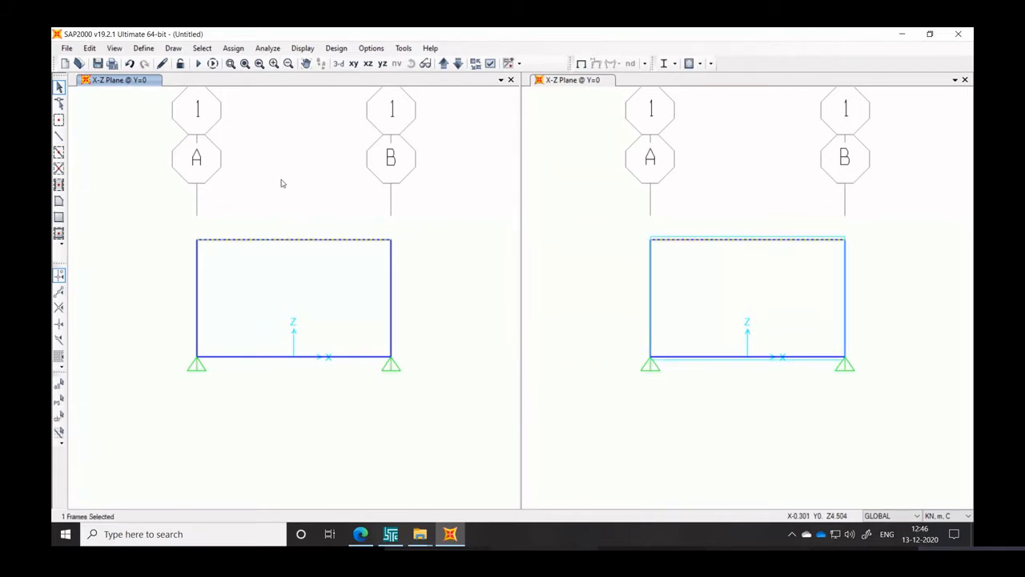
pyautogui.click(233, 49)
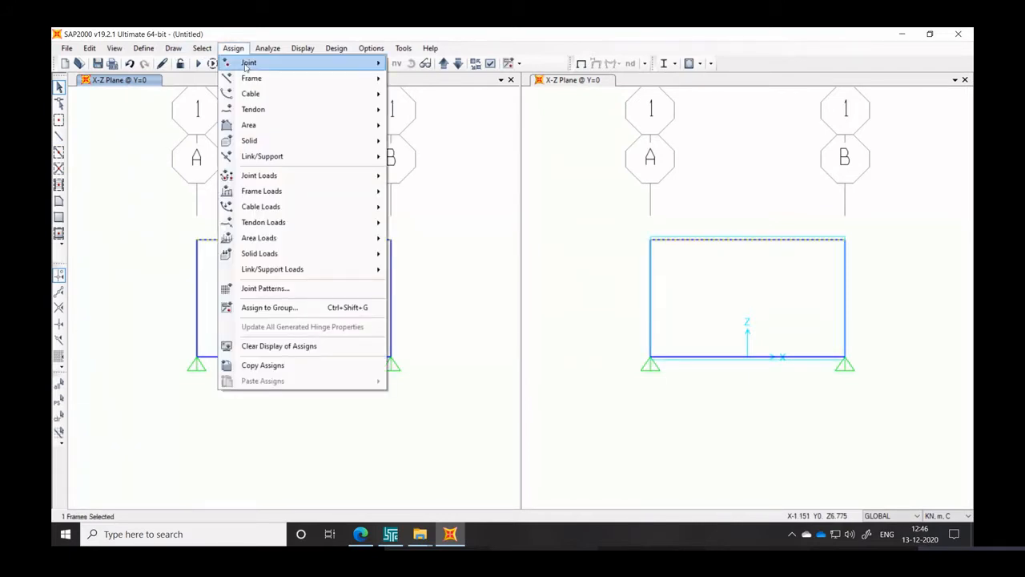
pyautogui.moveTo(251, 81)
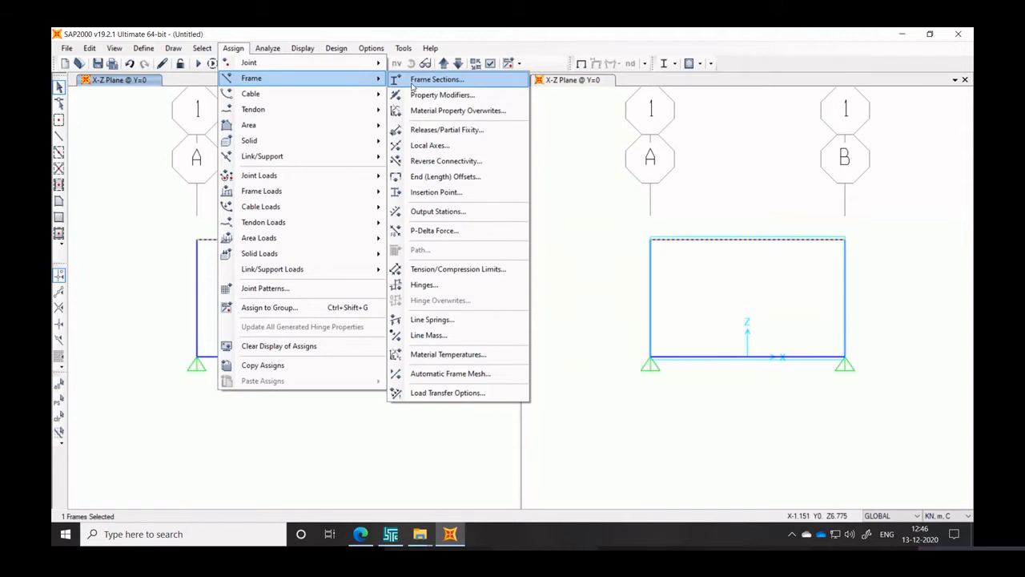
pyautogui.click(413, 80)
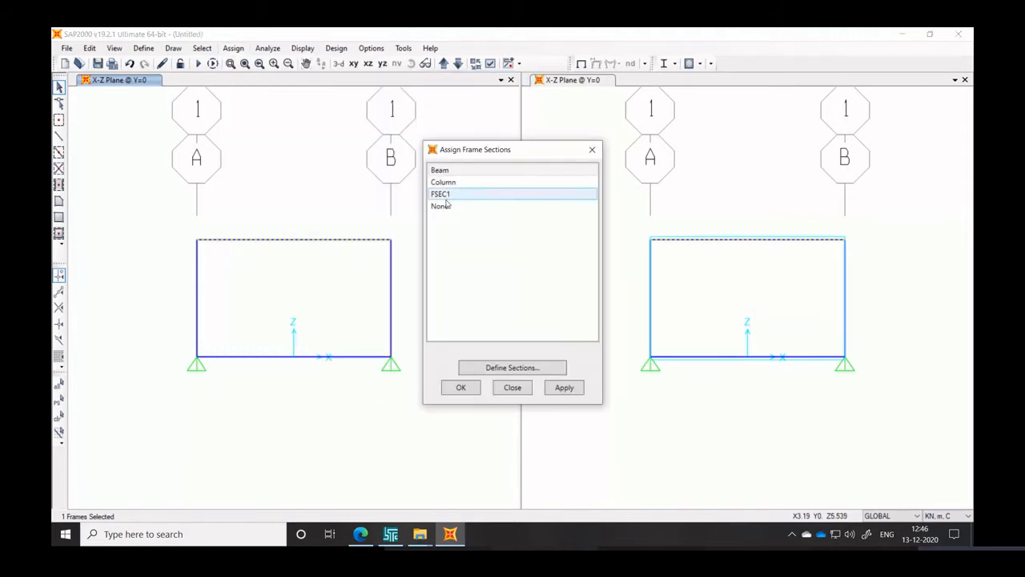
pyautogui.click(444, 181)
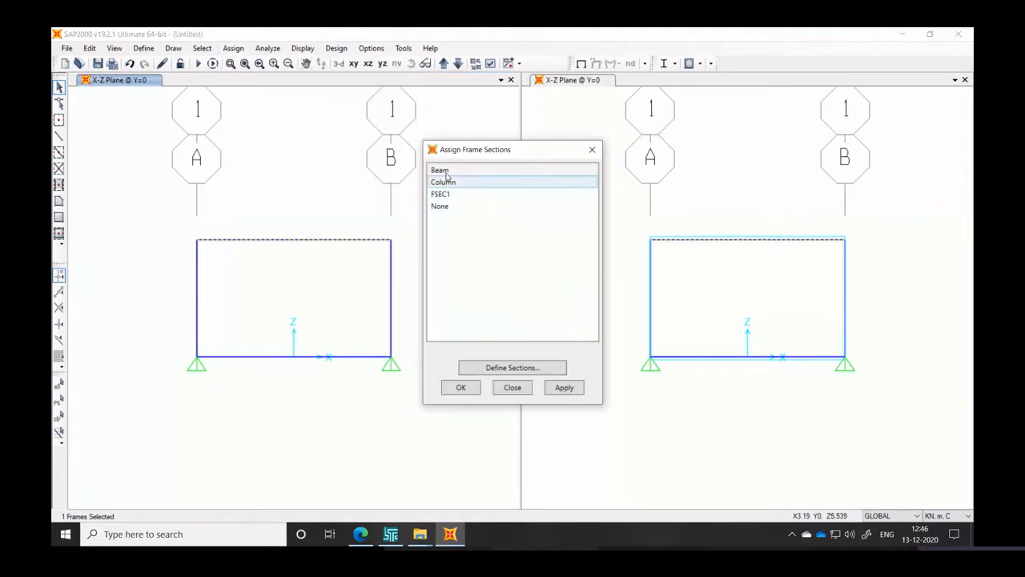
pyautogui.click(445, 171)
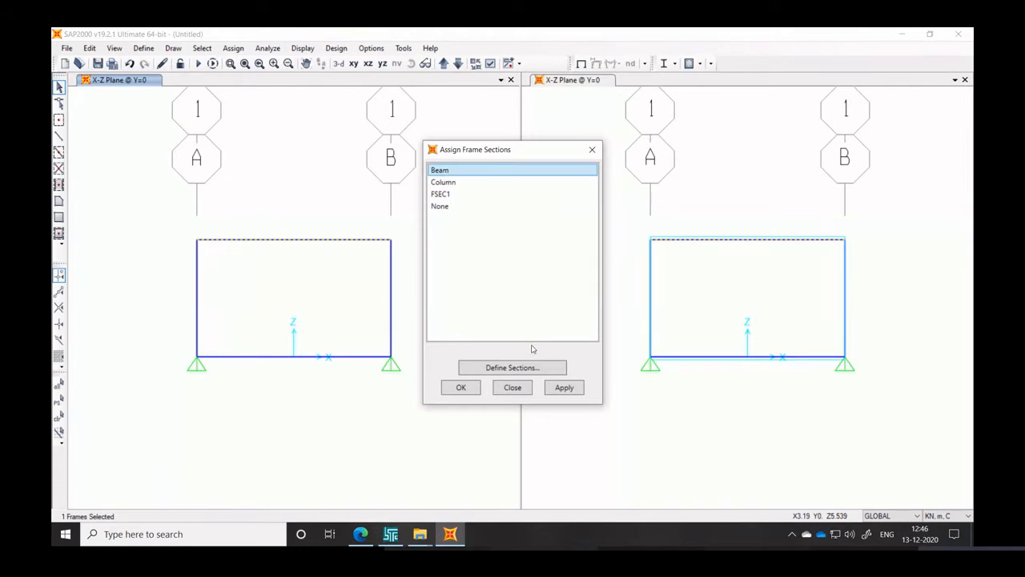
pyautogui.click(564, 388)
pyautogui.click(462, 387)
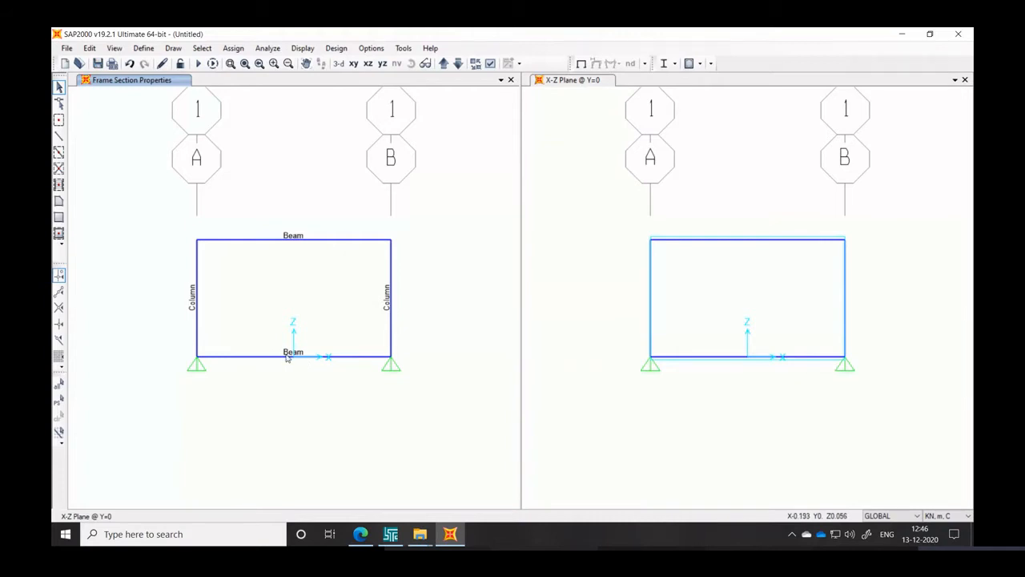
# Remove all joint restraints from the two base joints of the portal frame
pyautogui.click(195, 359)
pyautogui.click(390, 360)
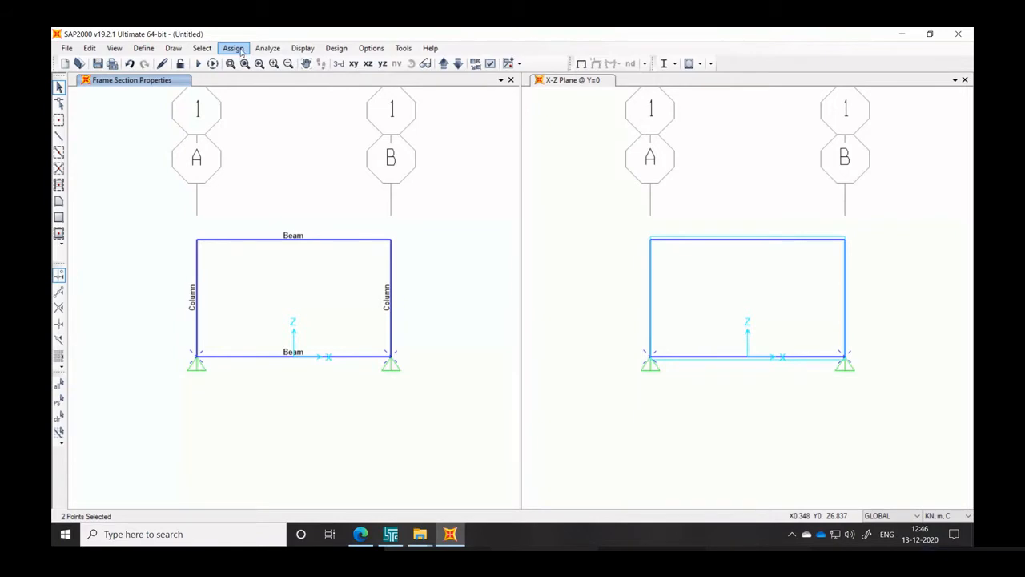
pyautogui.click(241, 53)
pyautogui.moveTo(249, 62)
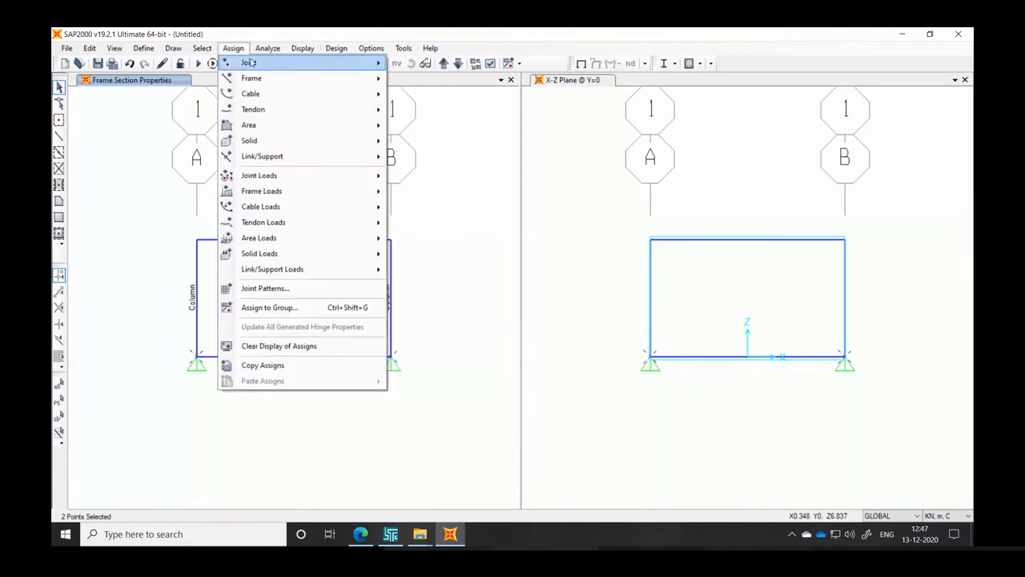
pyautogui.click(422, 63)
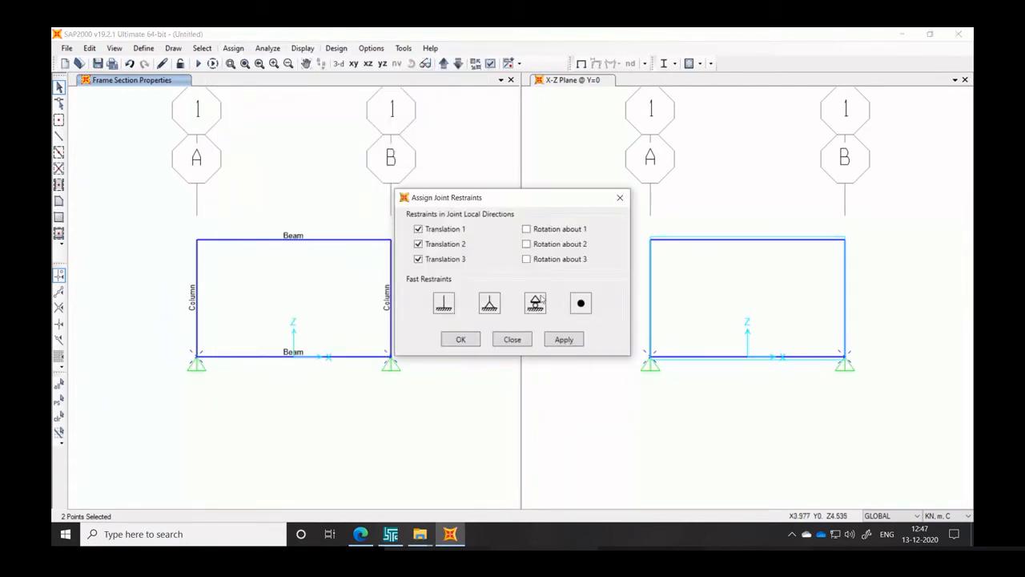
pyautogui.click(583, 306)
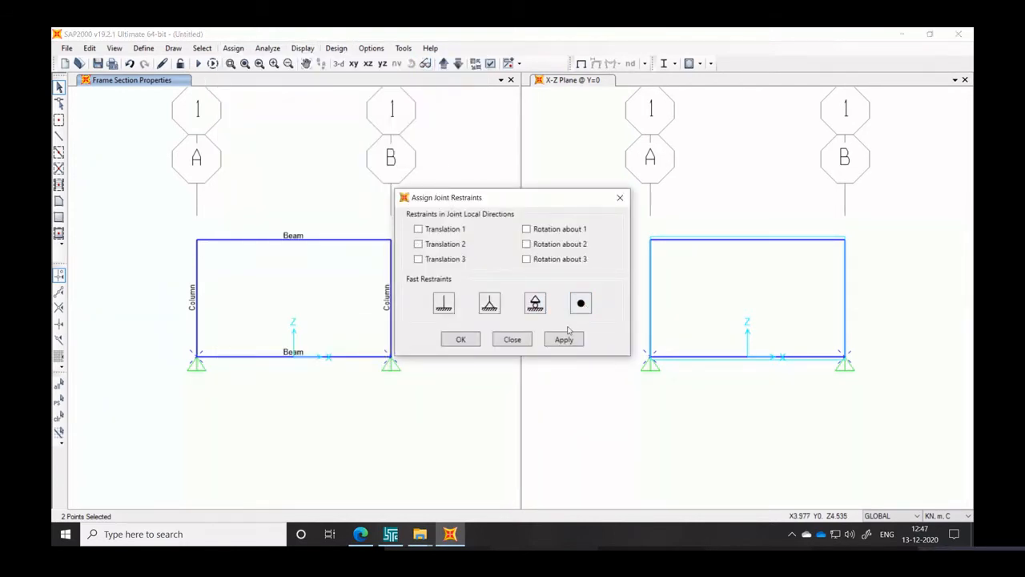
pyautogui.click(564, 340)
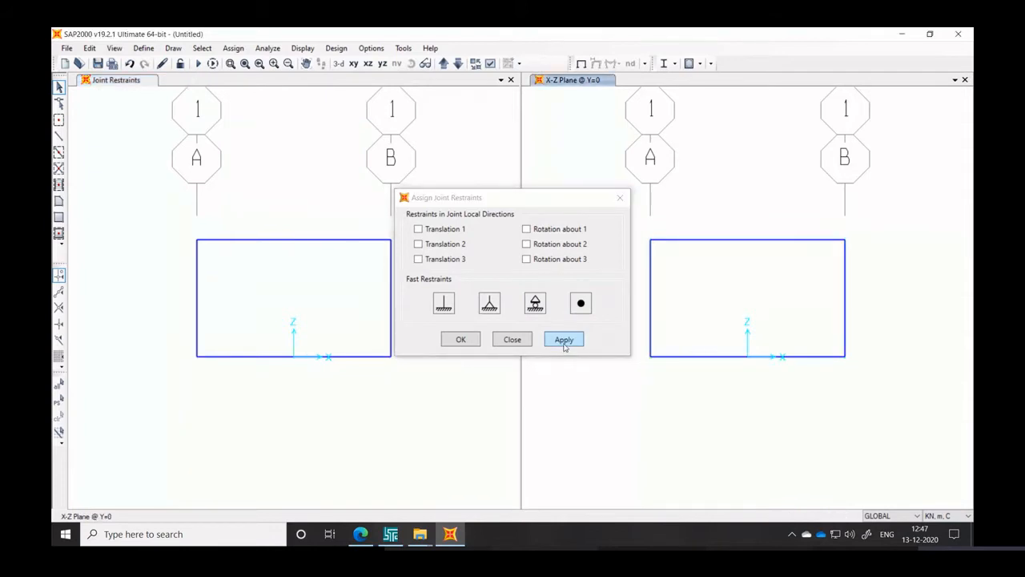
pyautogui.click(467, 341)
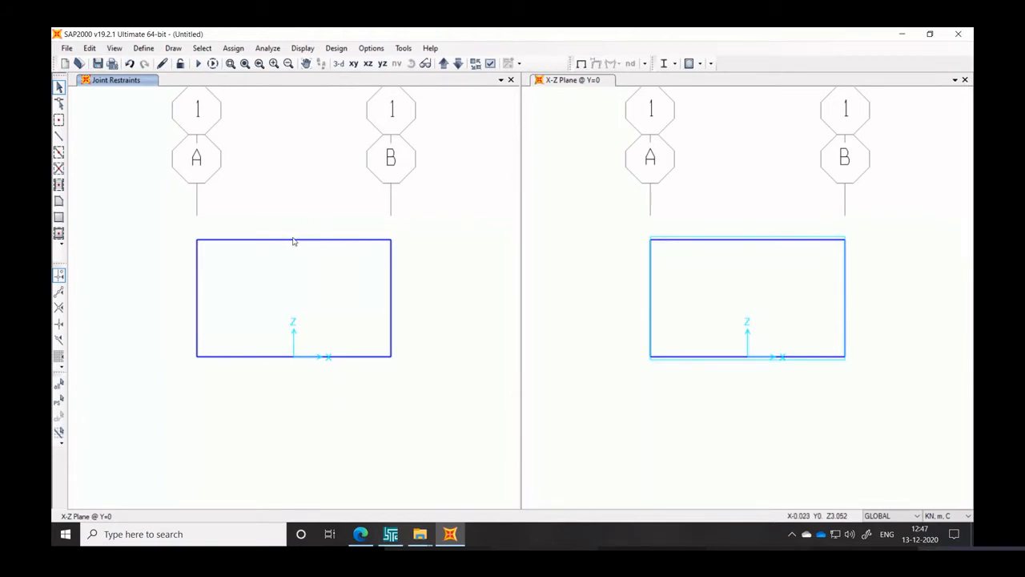
# Add a load pattern named SDead of type Dead with a self-weight multiplier of 0
pyautogui.click(153, 51)
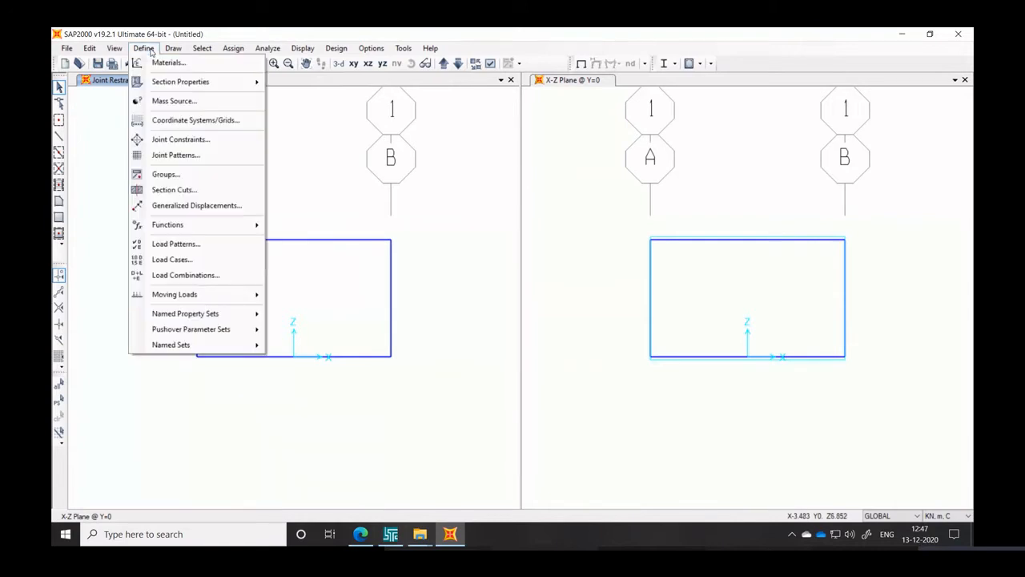
pyautogui.click(190, 244)
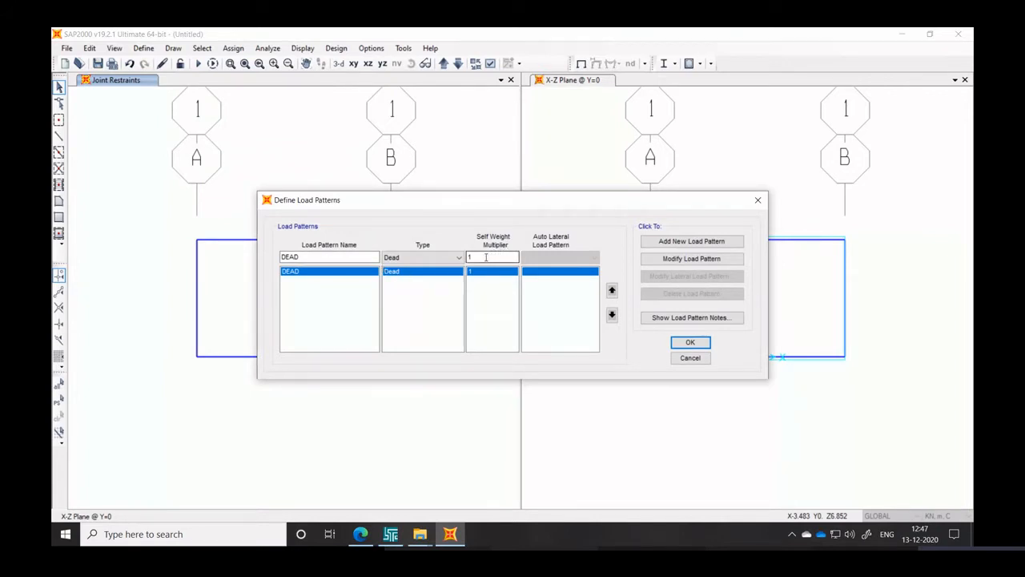
pyautogui.click(359, 258)
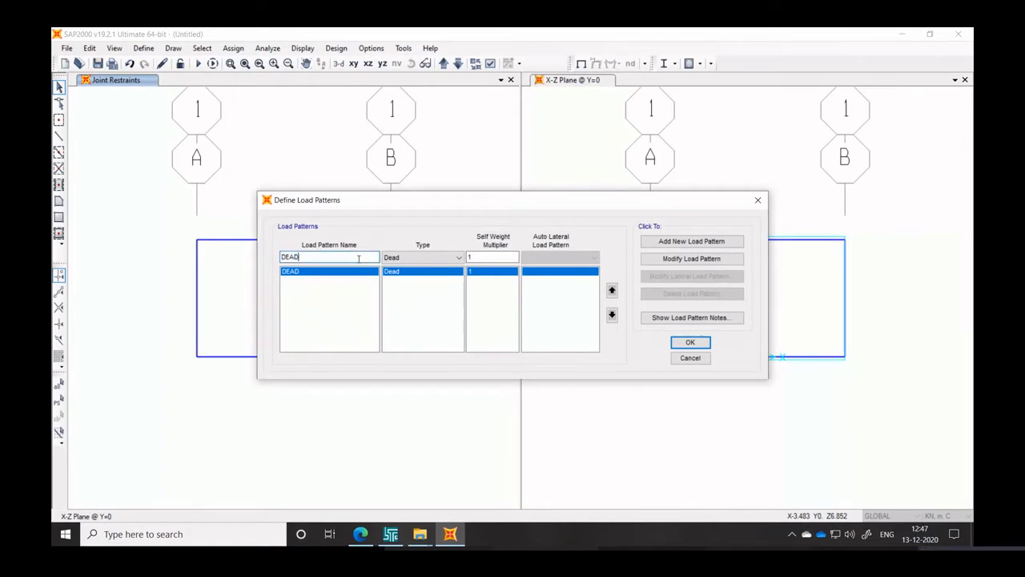
pyautogui.press('BackSpace')
pyautogui.press('BackSpace')
pyautogui.press('BackSpace')
pyautogui.write('S')
pyautogui.click(489, 257)
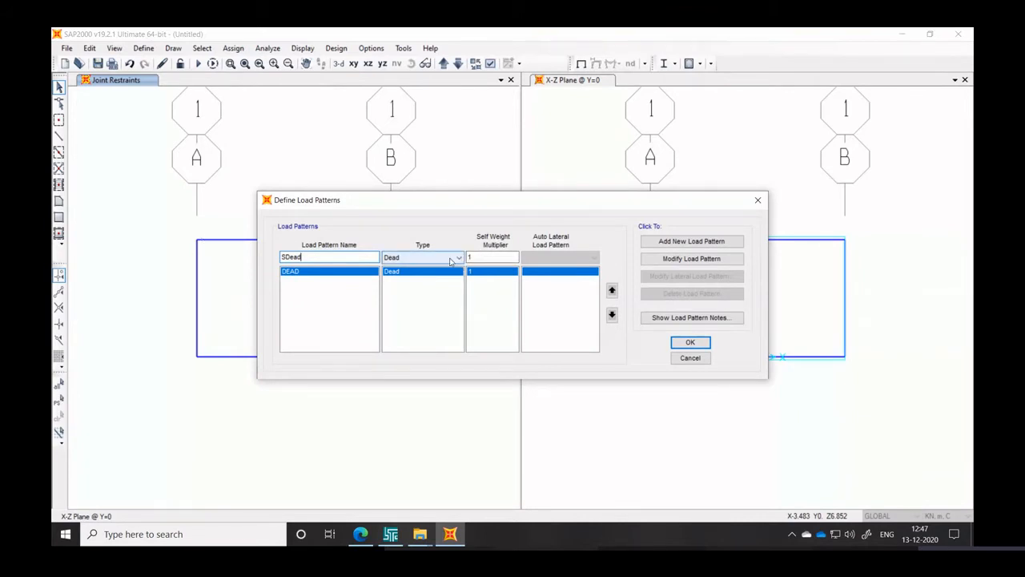
pyautogui.click(493, 257)
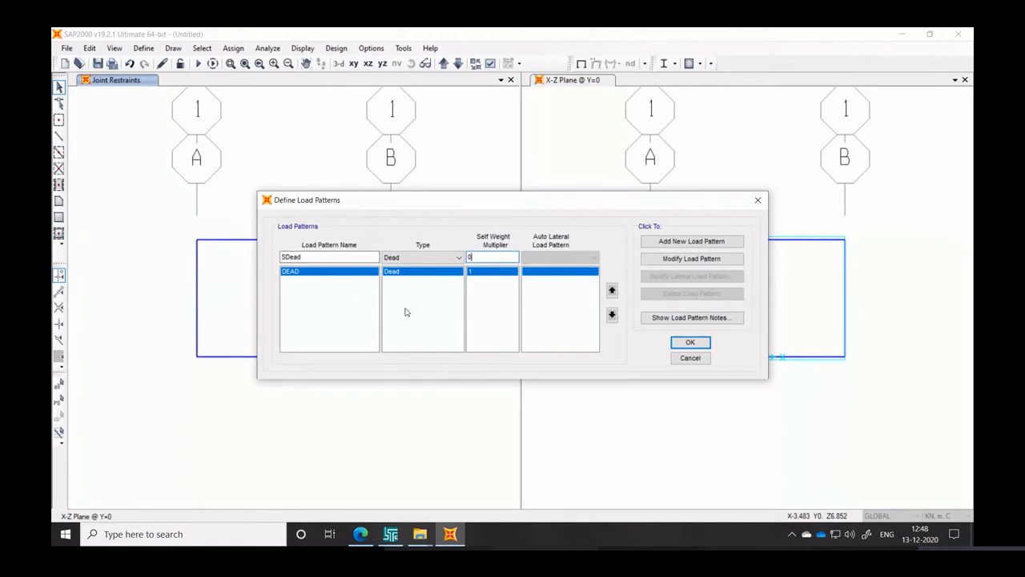
pyautogui.click(682, 243)
# Add a load pattern named LIVE of type Live and accept the load pattern definitions
pyautogui.click(313, 256)
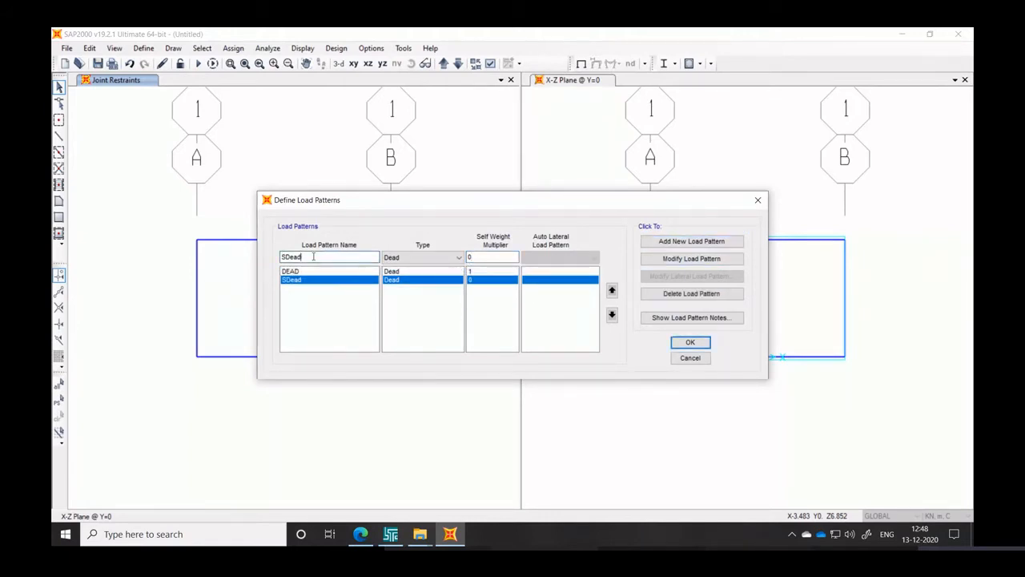
pyautogui.doubleClick(313, 256)
pyautogui.write('LIVE')
pyautogui.click(424, 258)
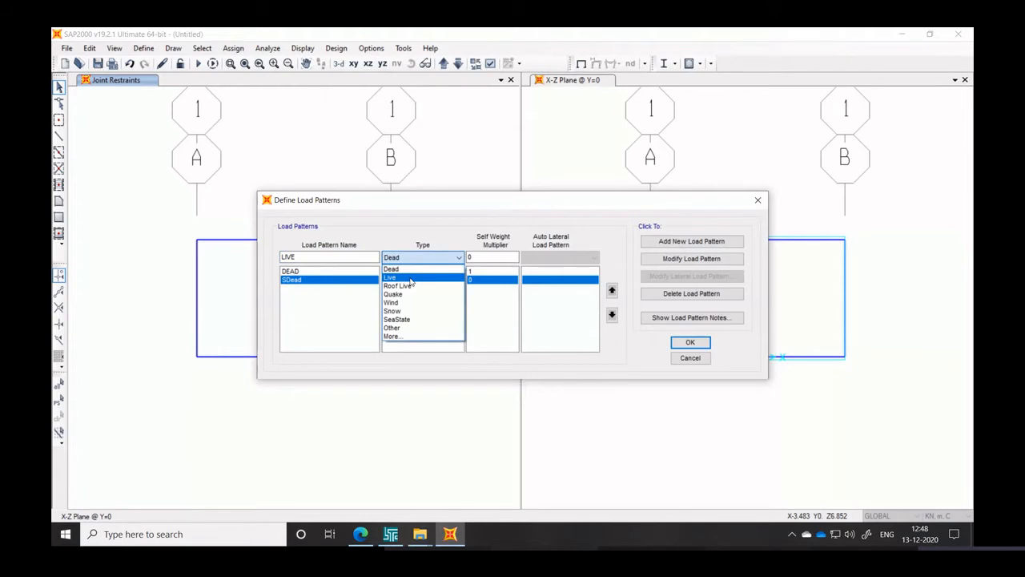
pyautogui.click(411, 279)
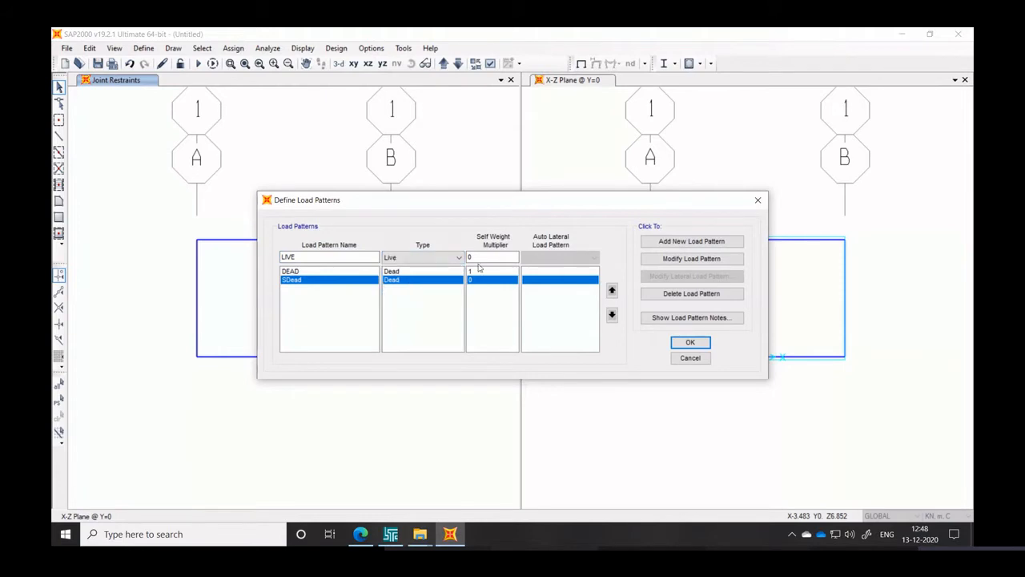
pyautogui.click(666, 243)
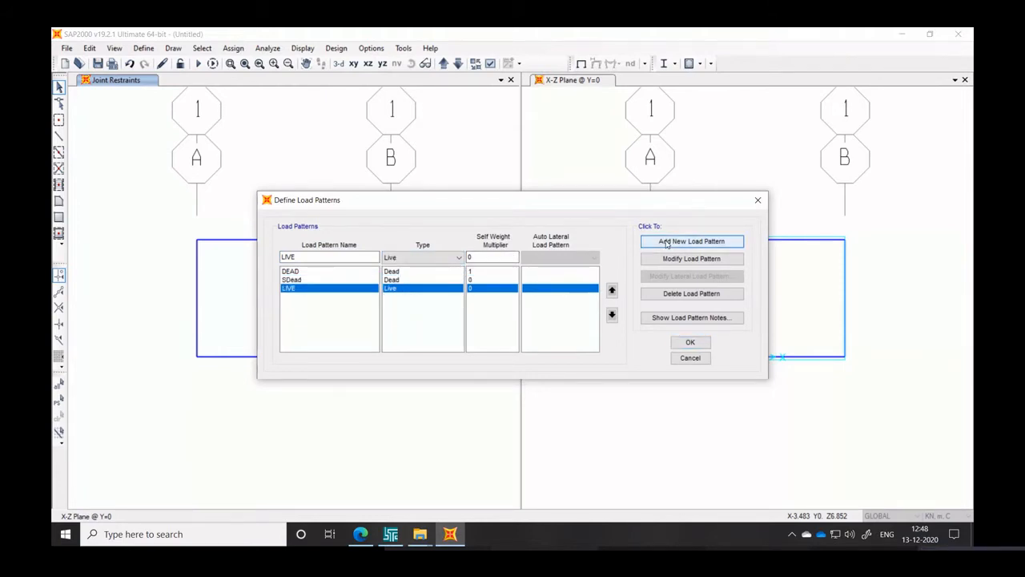
pyautogui.click(687, 346)
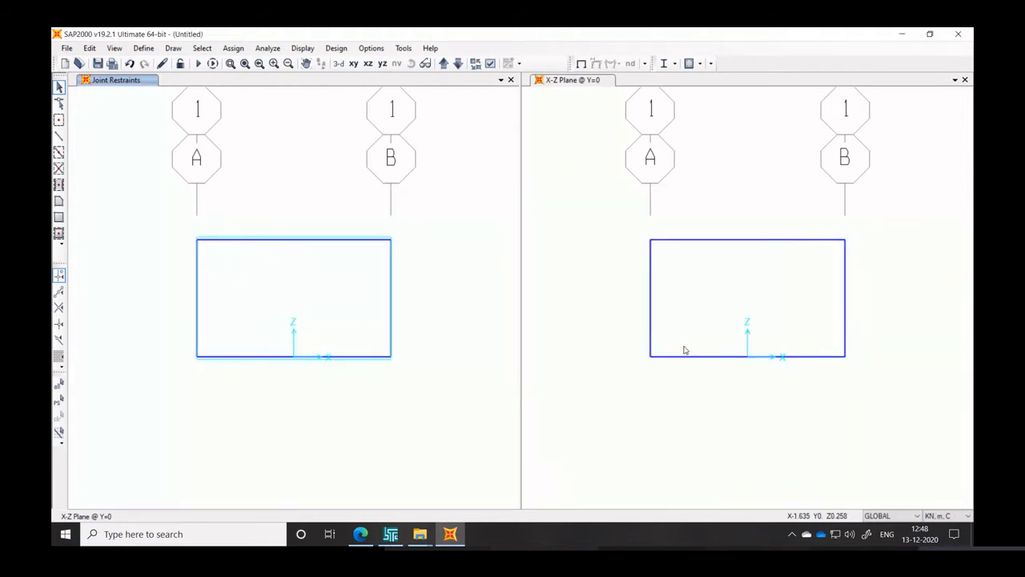
# Assign a uniform gravity load of 10 kN/m in the SDead pattern to both horizontal members
pyautogui.click(257, 357)
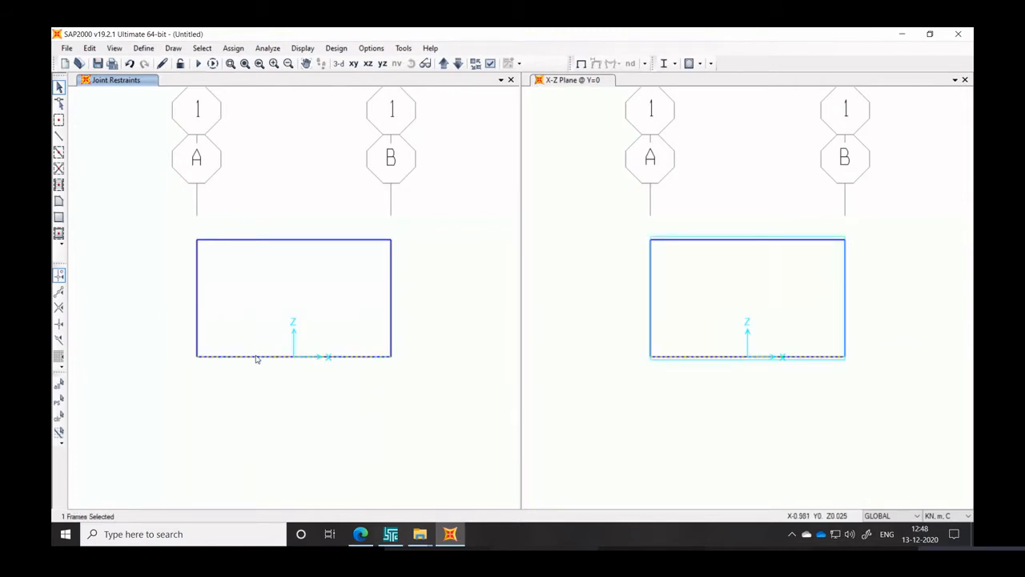
pyautogui.click(267, 240)
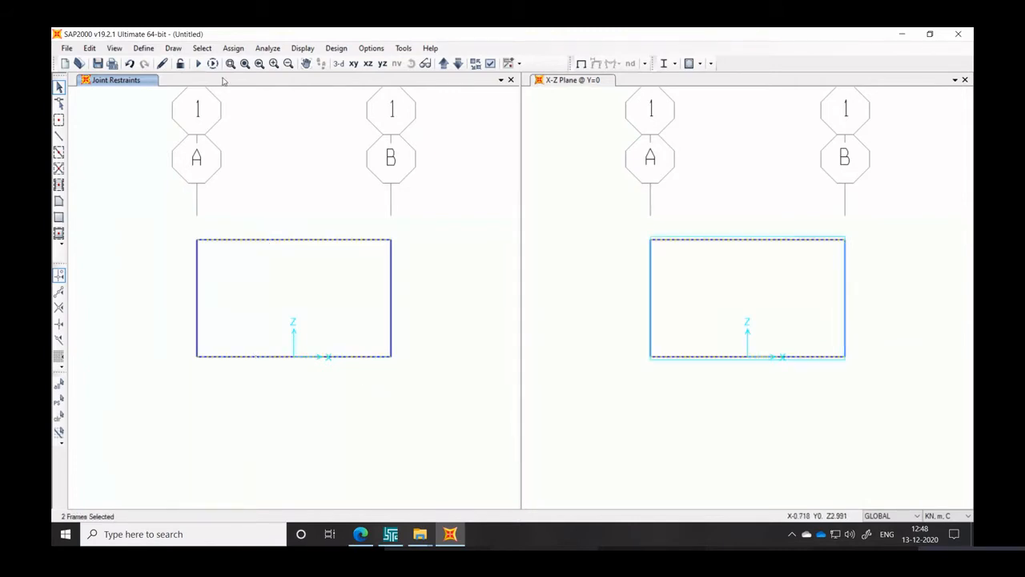
pyautogui.click(235, 48)
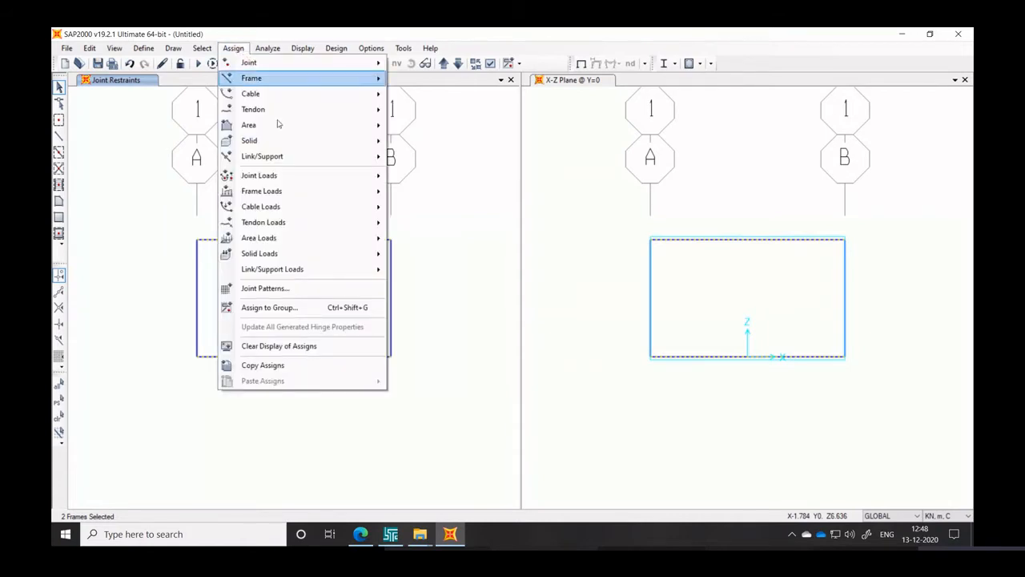
pyautogui.moveTo(291, 152)
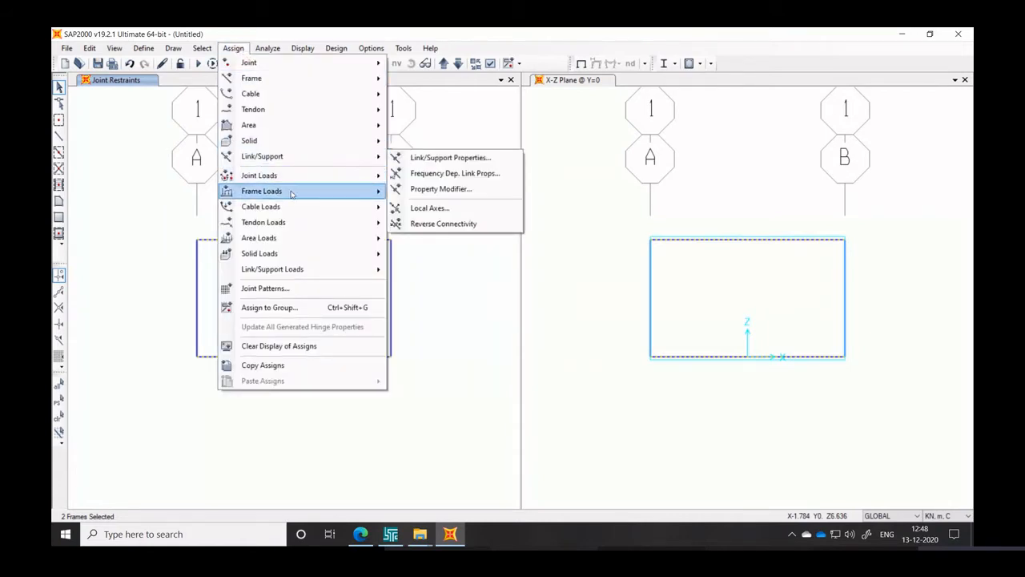
pyautogui.moveTo(293, 193)
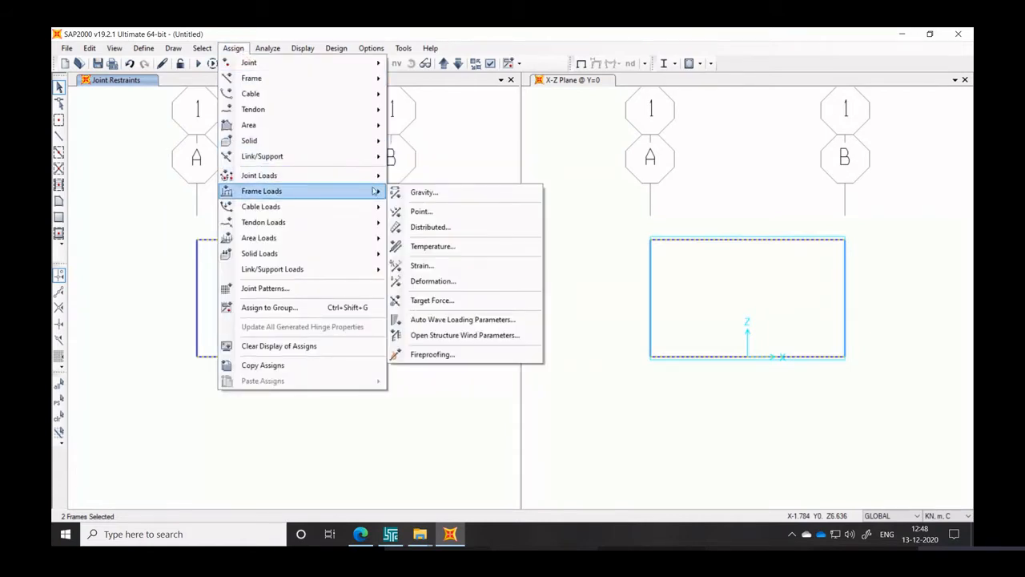
pyautogui.click(430, 228)
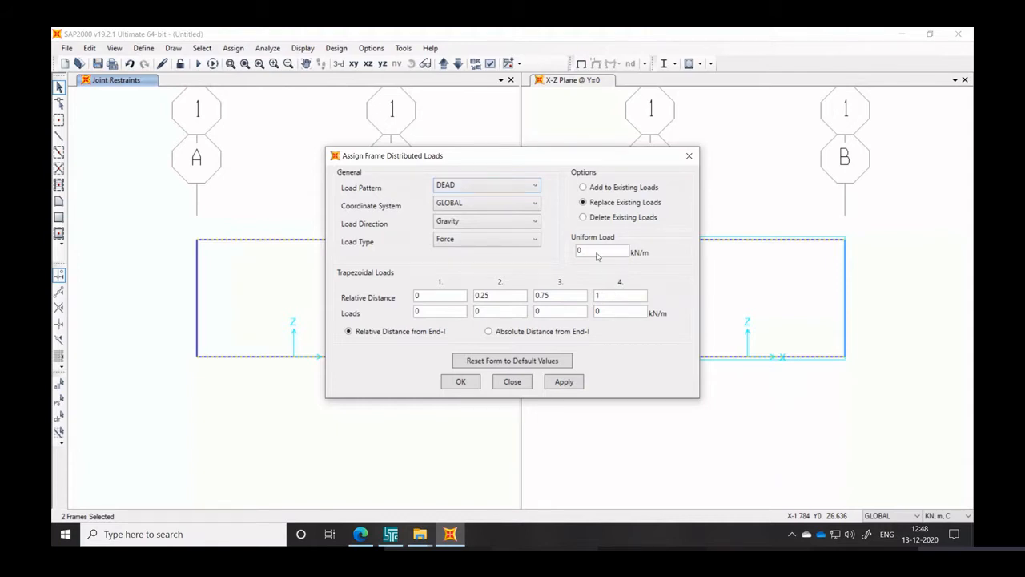
pyautogui.click(487, 187)
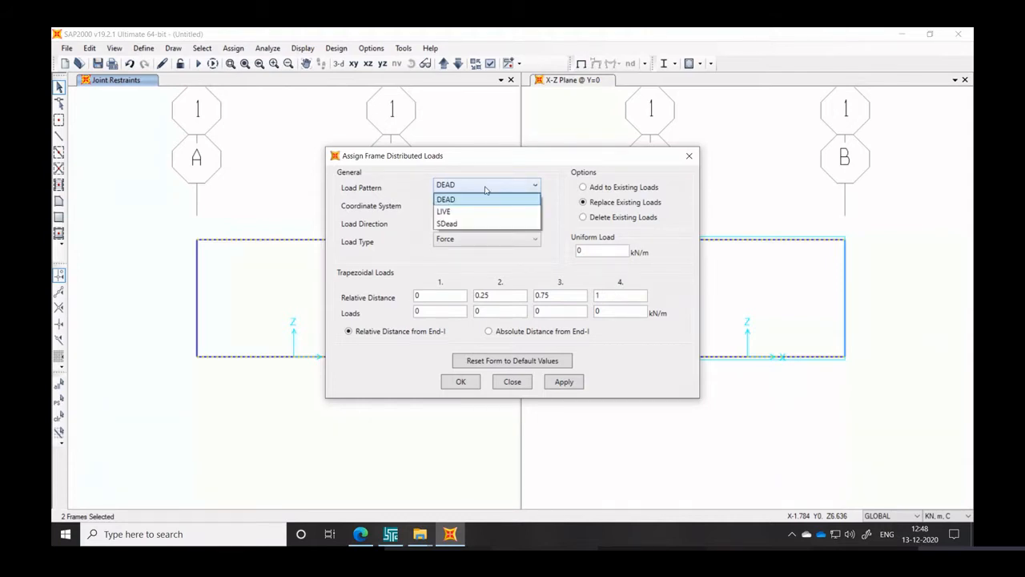
pyautogui.click(455, 224)
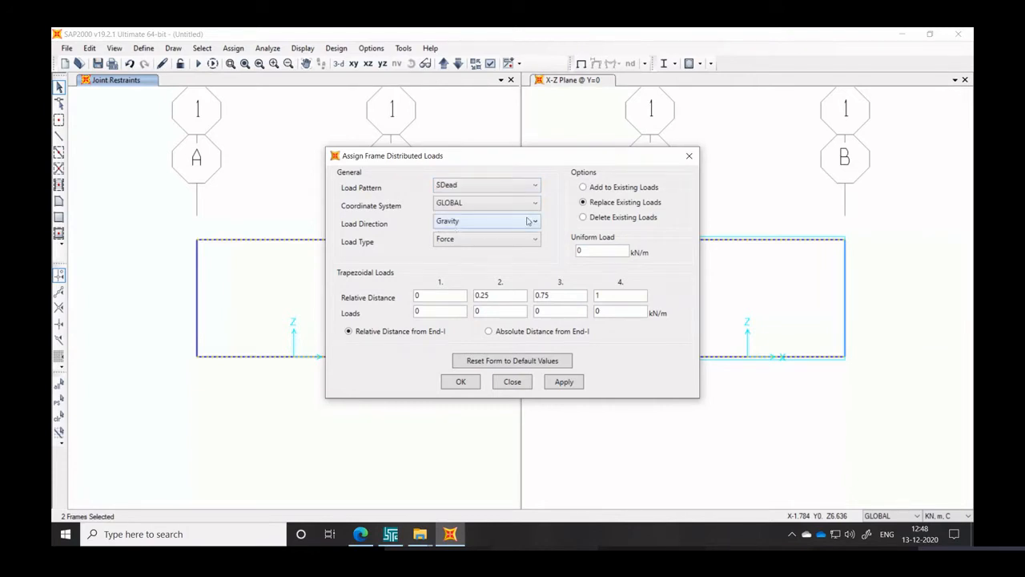
pyautogui.moveTo(590, 246); pyautogui.dragTo(569, 251)
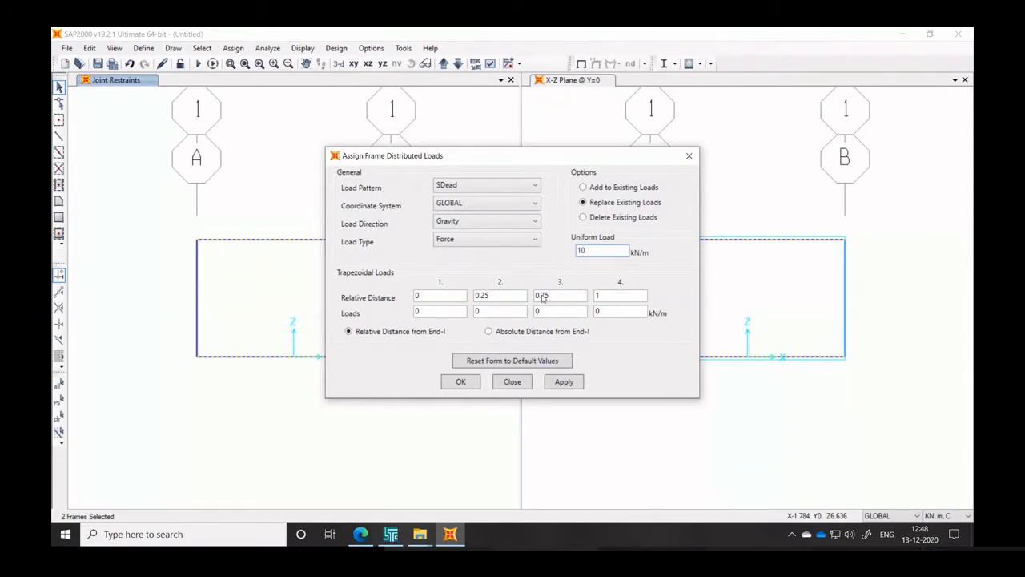
pyautogui.click(561, 383)
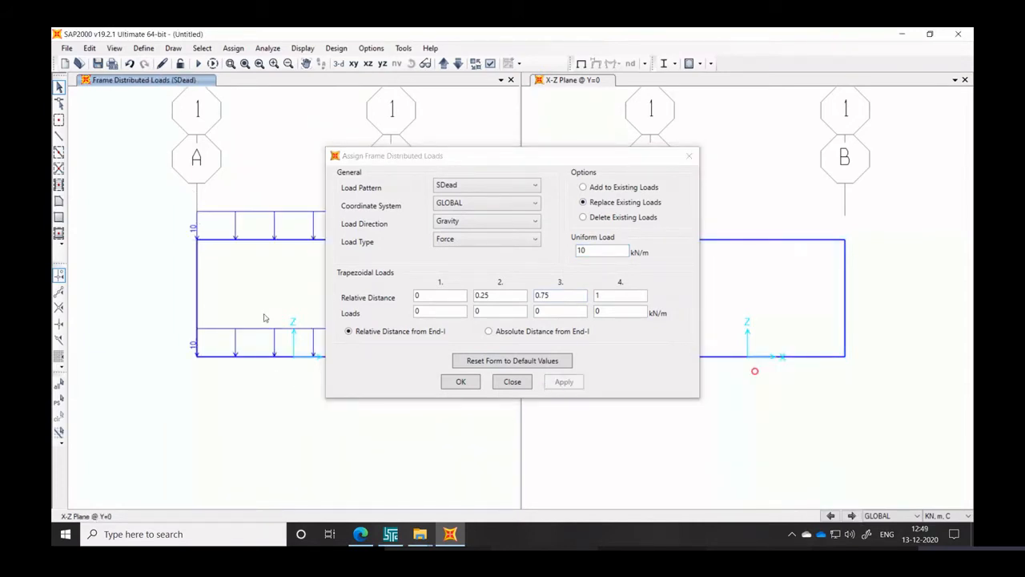
# Reselect both horizontal members and assign them a uniform gravity load of 5 kN/m in the LIVE pattern
pyautogui.moveTo(301, 376); pyautogui.dragTo(237, 198)
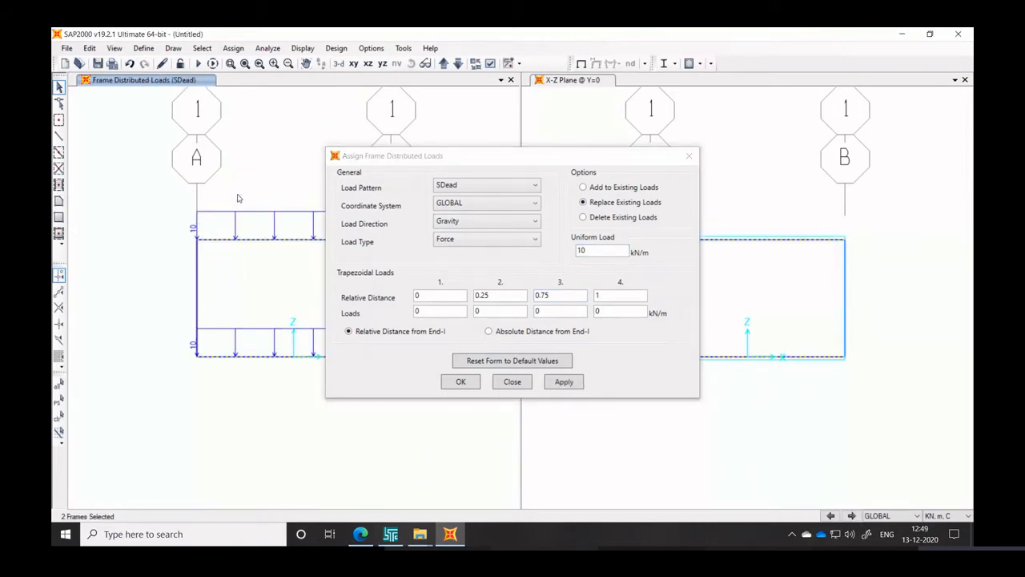
pyautogui.click(456, 185)
pyautogui.click(449, 212)
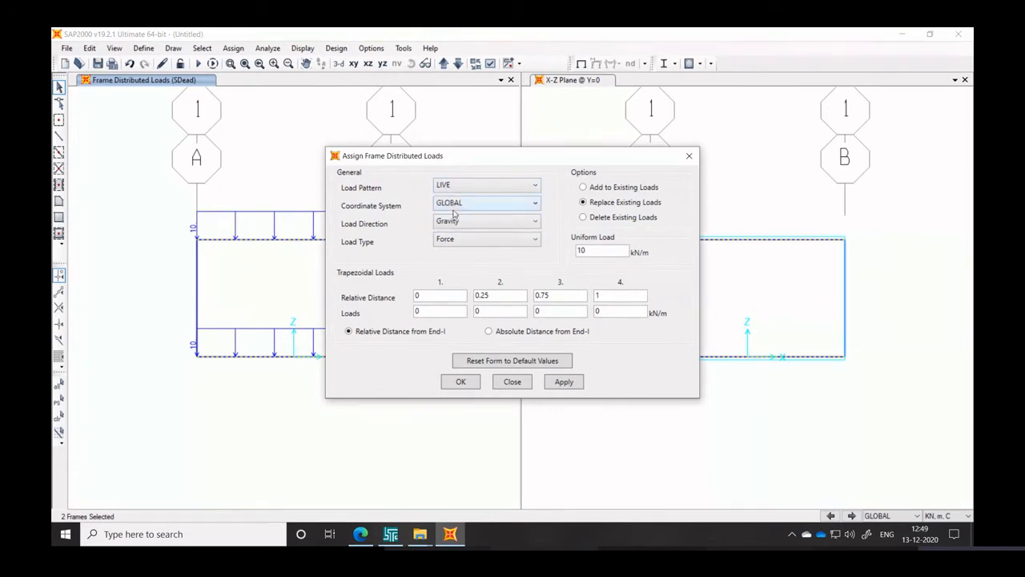
pyautogui.press('BackSpace')
pyautogui.click(562, 382)
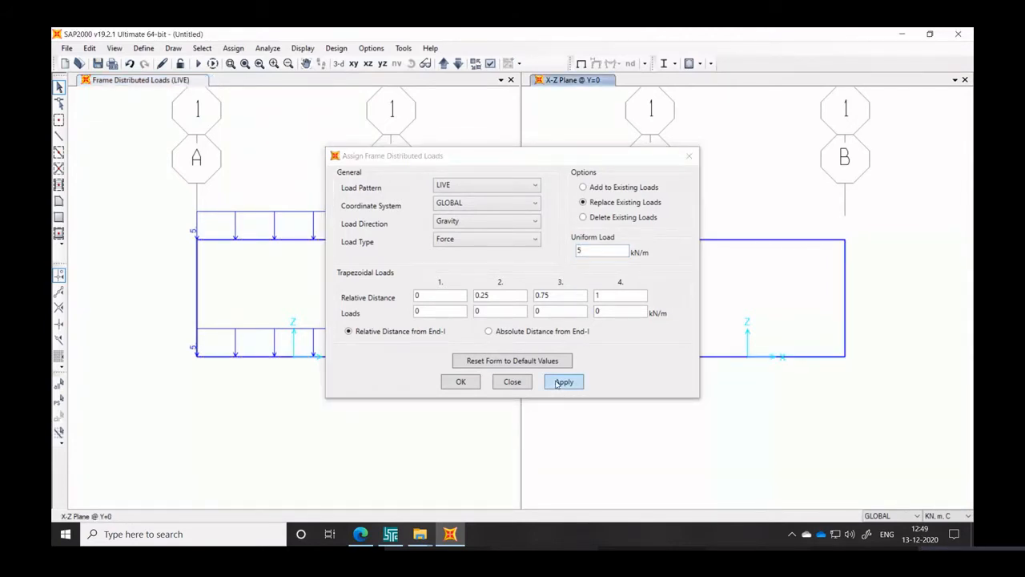
pyautogui.click(461, 383)
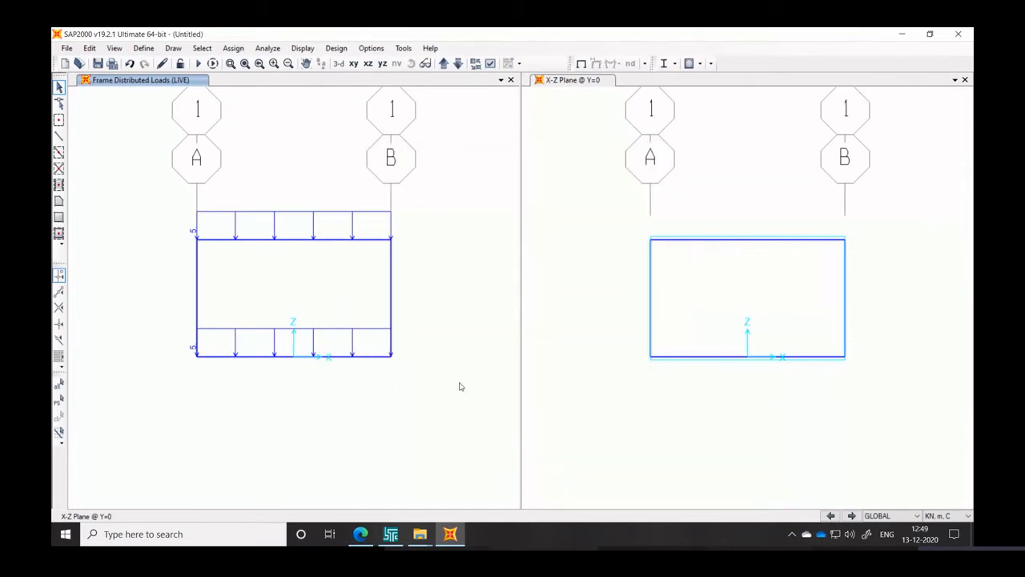
# Include specified load patterns in the MSSSRC1 mass source and add SDead with a multiplier of 1
pyautogui.click(145, 49)
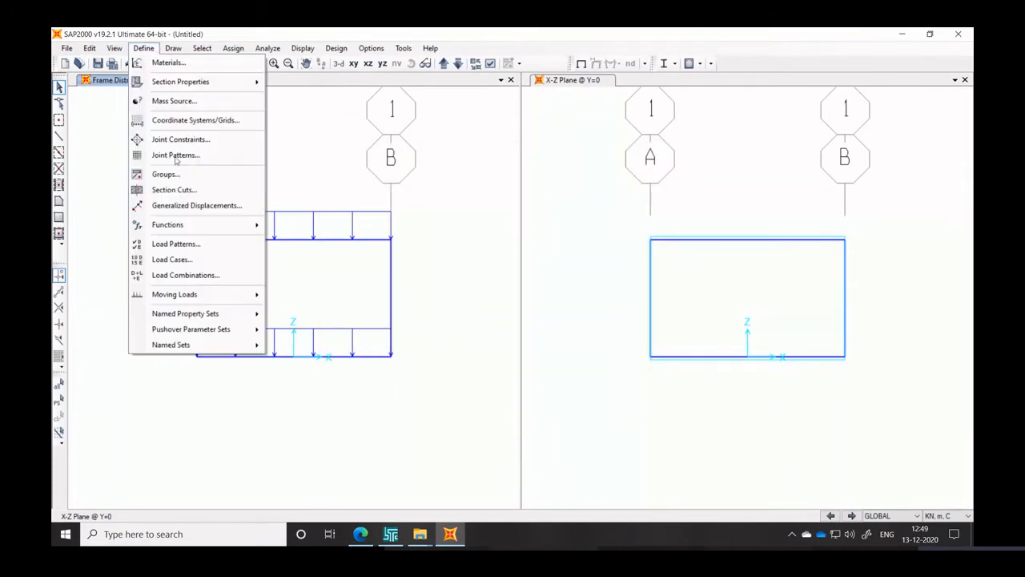
pyautogui.click(190, 101)
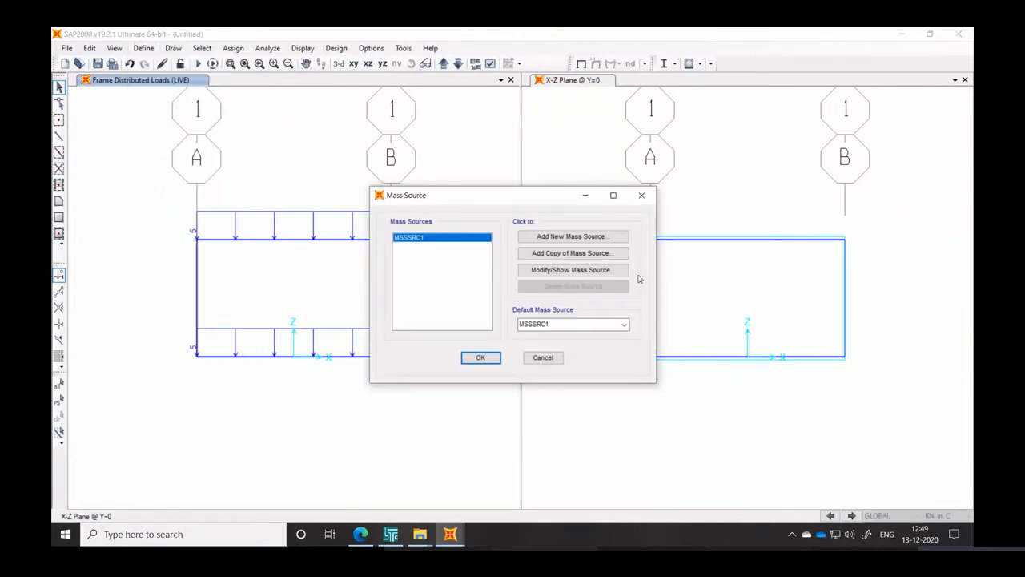
pyautogui.click(563, 272)
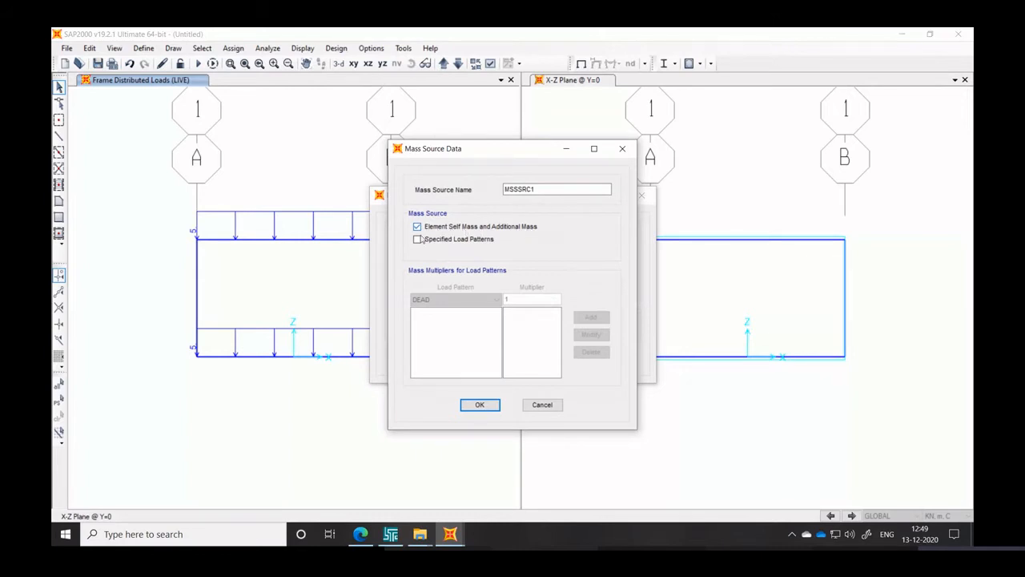
pyautogui.click(417, 240)
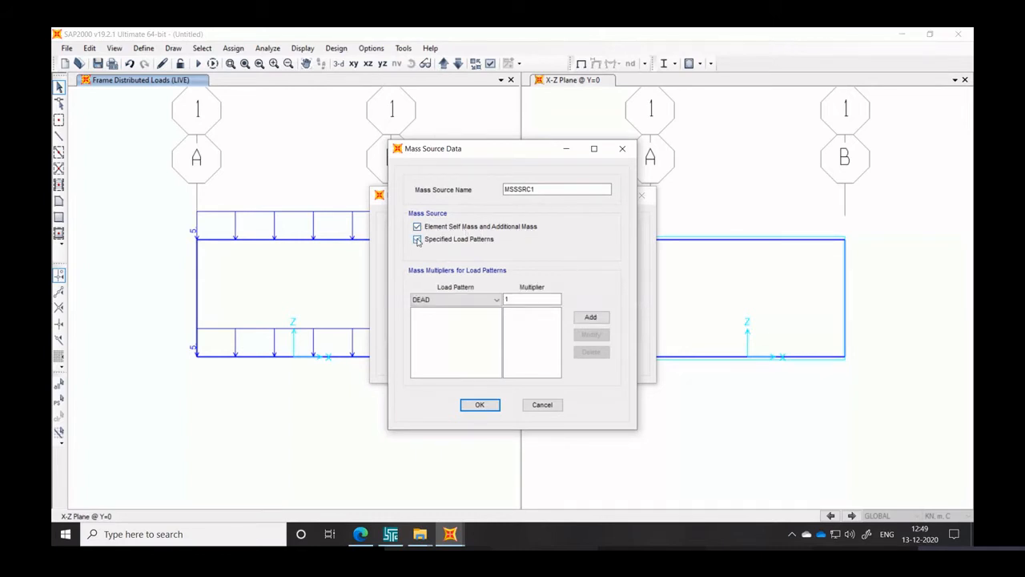
pyautogui.click(481, 301)
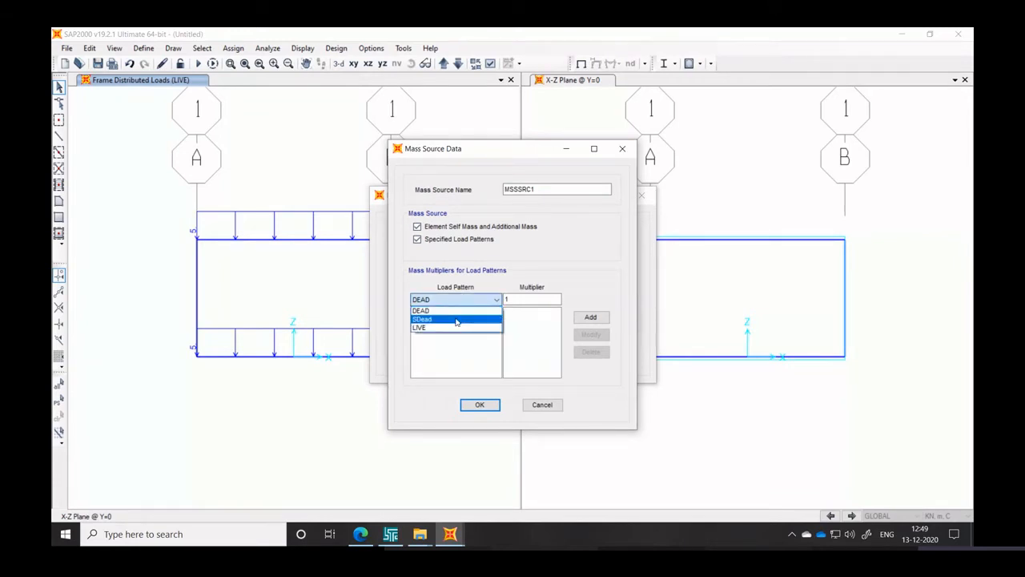
pyautogui.click(457, 319)
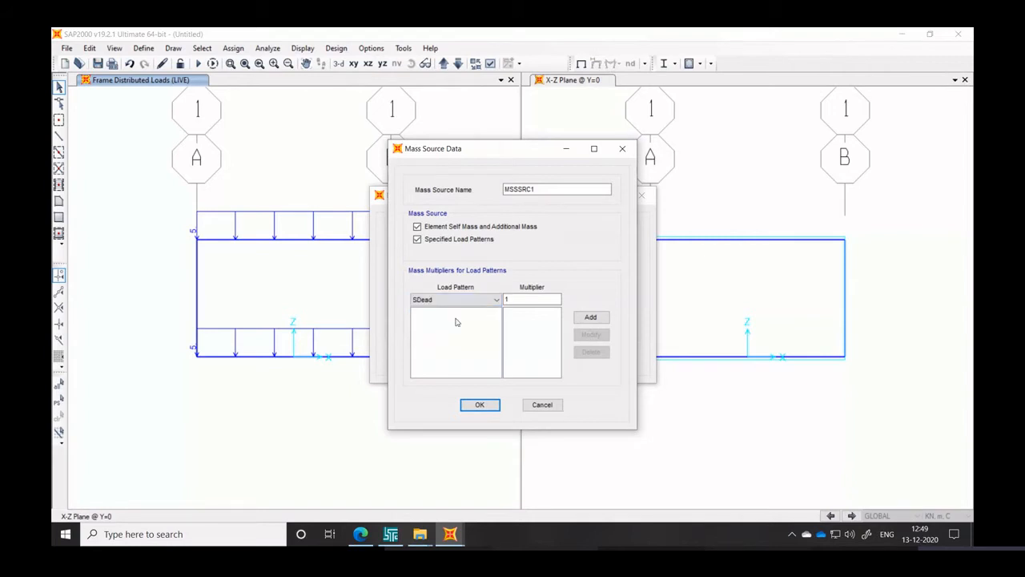
pyautogui.click(521, 299)
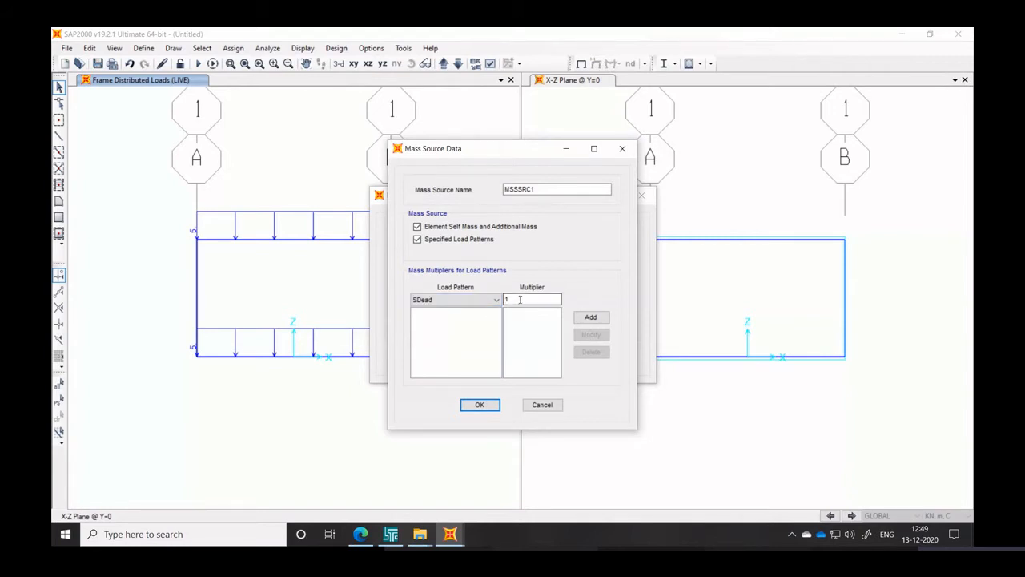
pyautogui.click(590, 317)
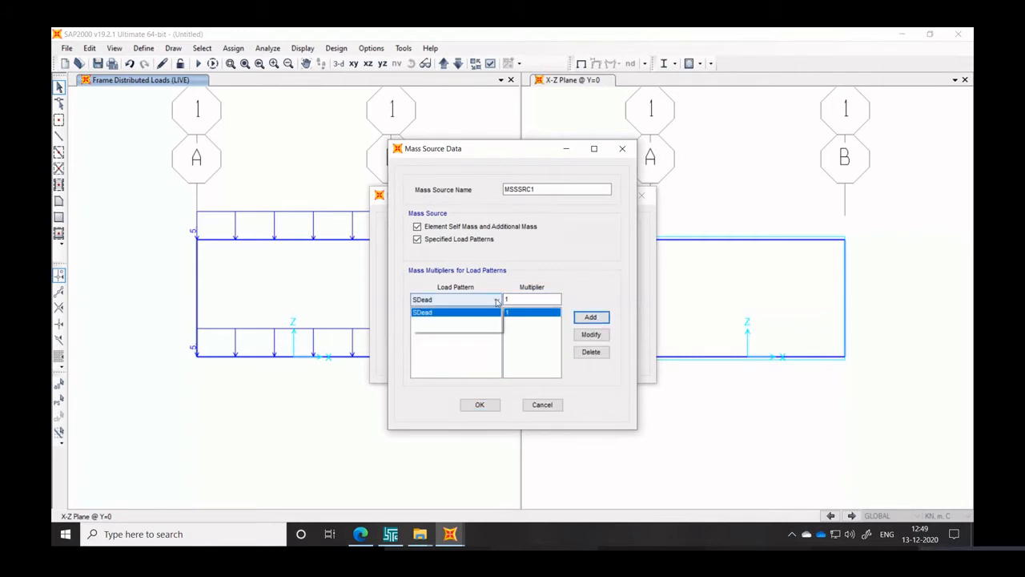
# Add the LIVE pattern to the mass source with a multiplier of 0.5 and accept the mass source definition
pyautogui.click(469, 300)
pyautogui.click(457, 326)
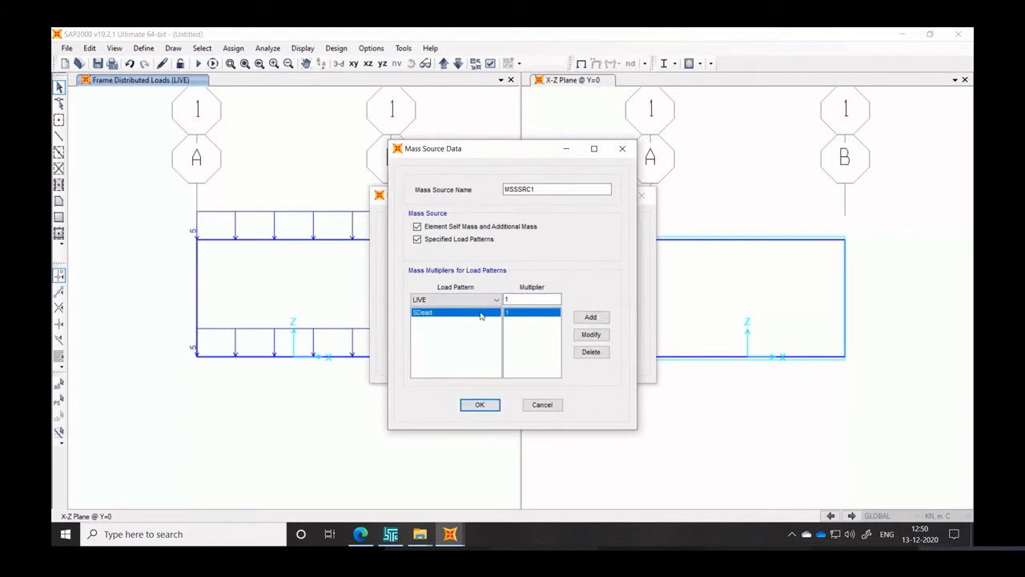
pyautogui.click(520, 300)
pyautogui.press('BackSpace')
pyautogui.write('0.5')
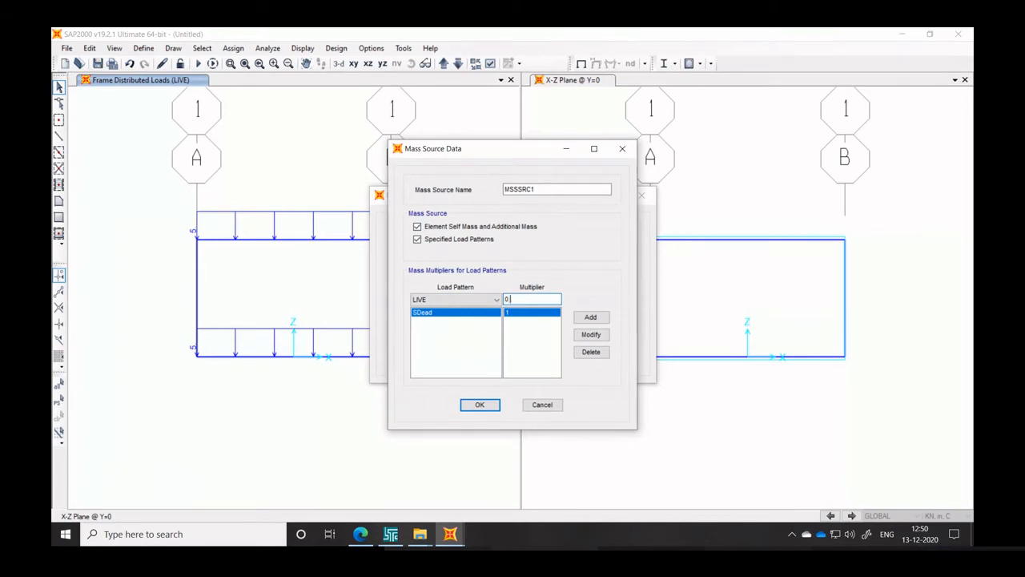
pyautogui.click(596, 319)
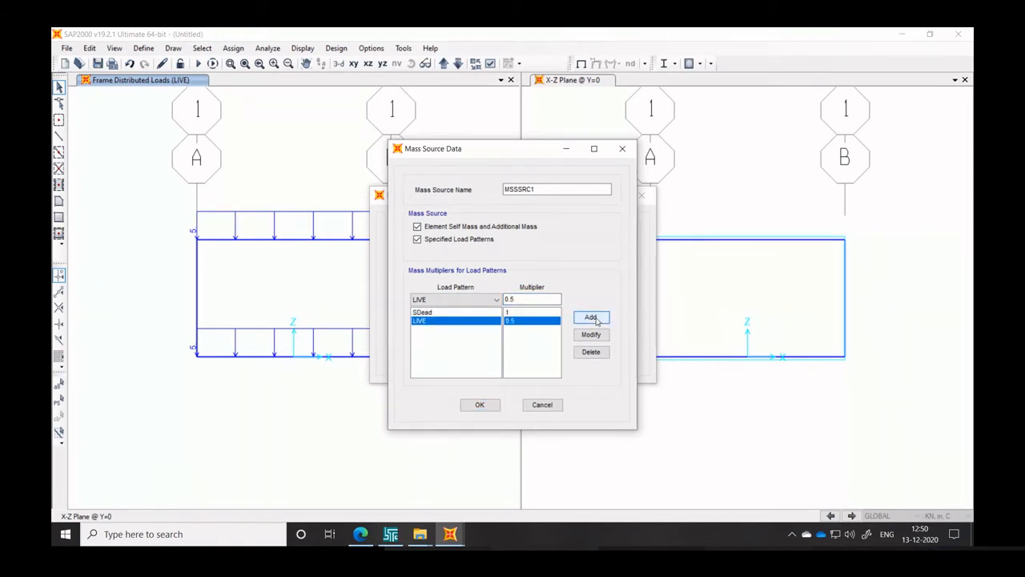
pyautogui.click(481, 405)
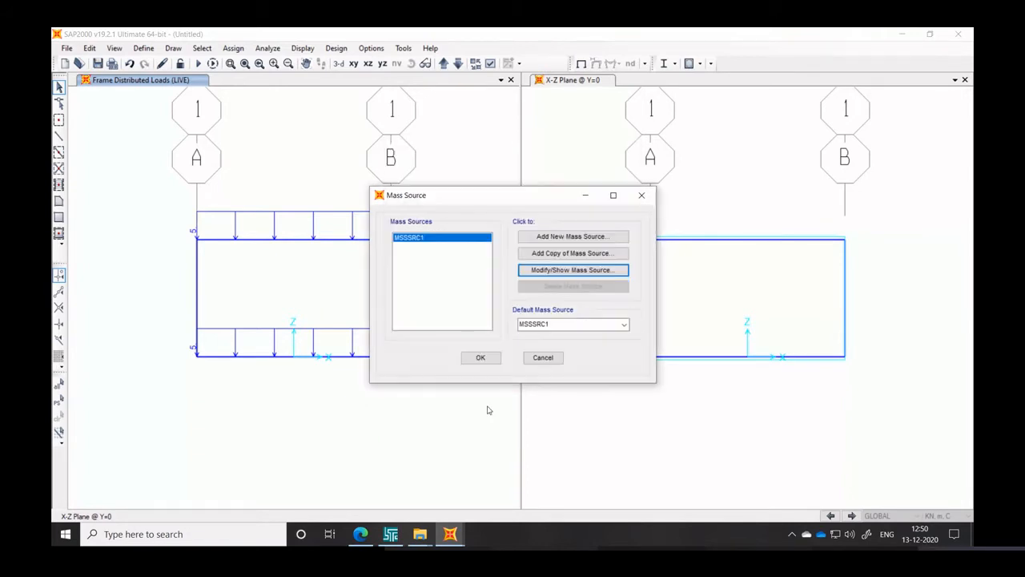
pyautogui.click(480, 358)
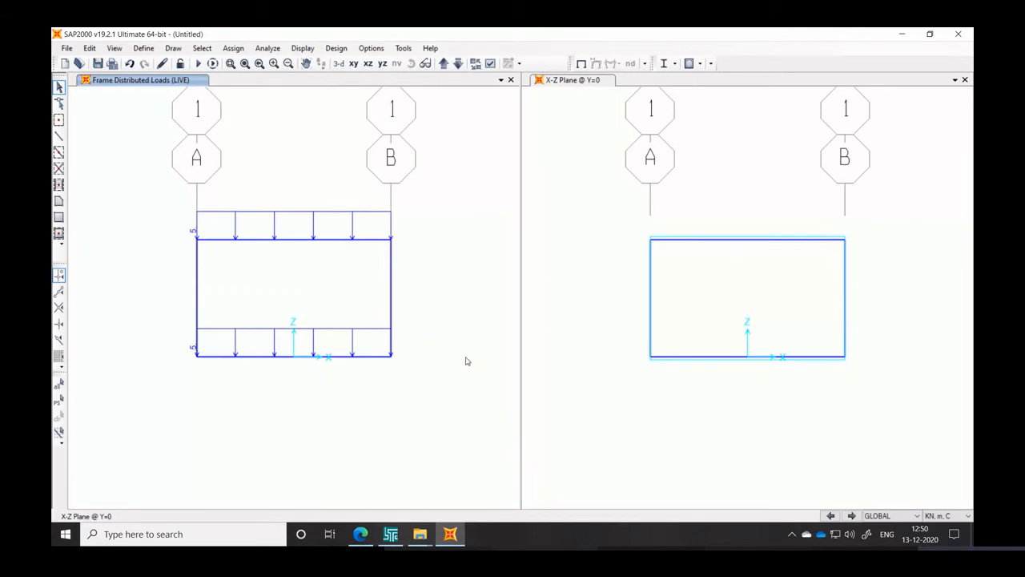
# Add a new link/support property of type Rubber Isolator and name it LRB
pyautogui.click(146, 50)
pyautogui.moveTo(168, 83)
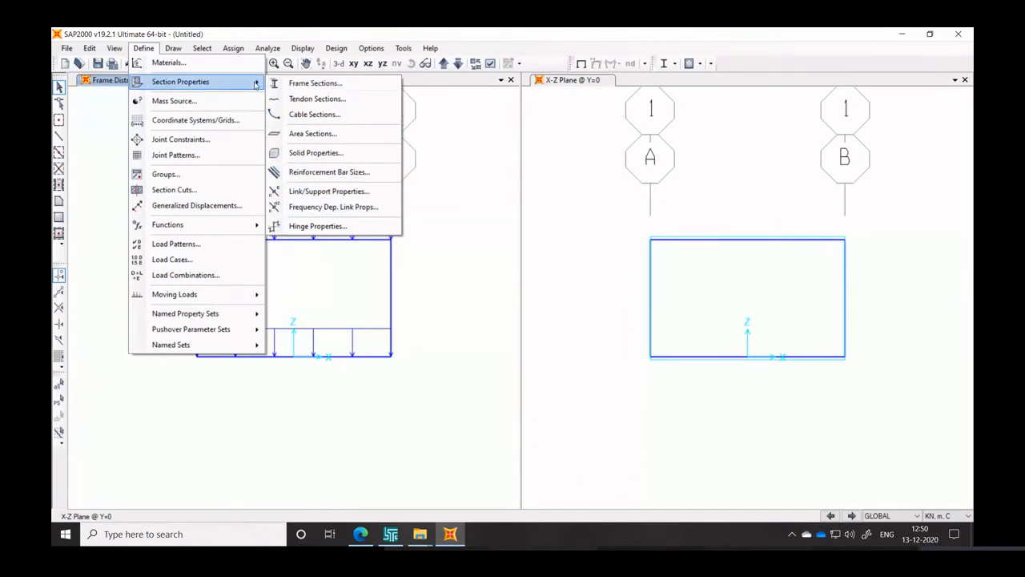
pyautogui.click(319, 192)
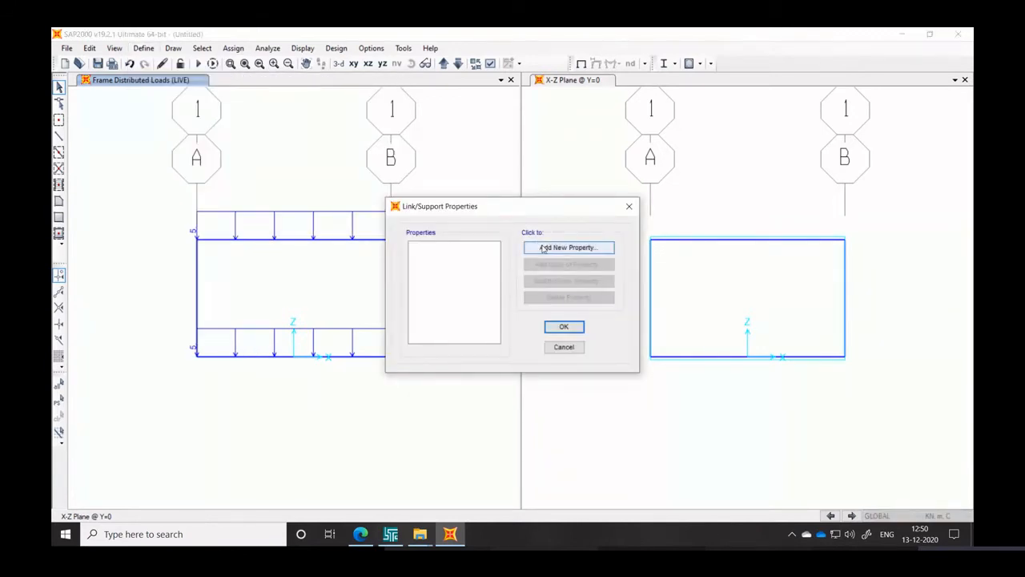
pyautogui.click(543, 249)
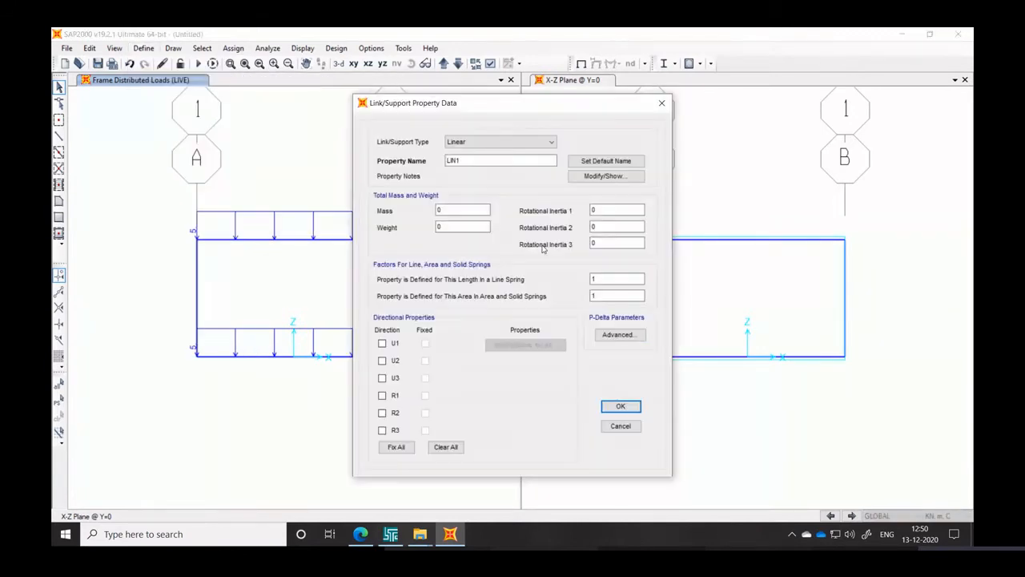
pyautogui.click(507, 143)
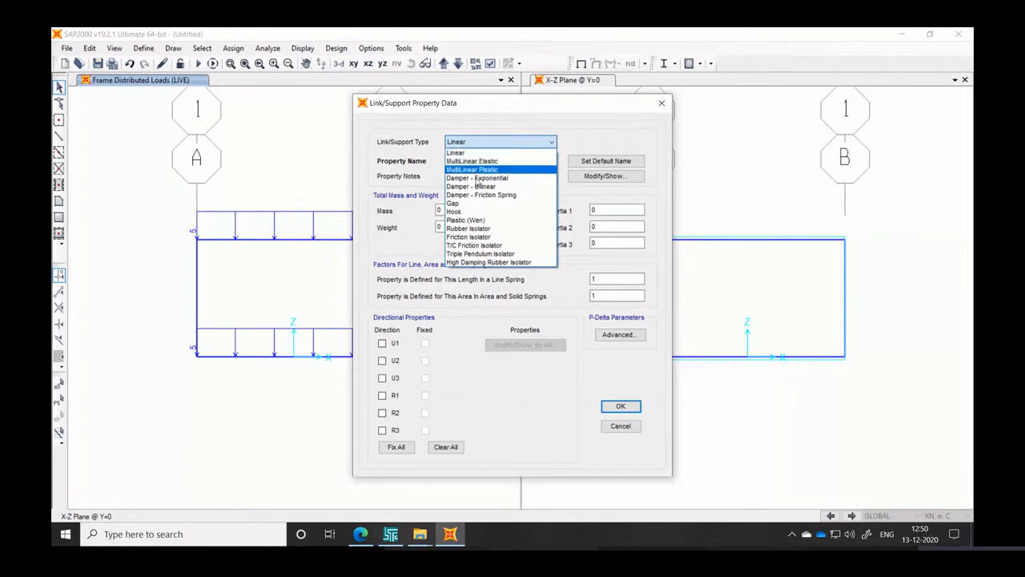
pyautogui.click(467, 230)
pyautogui.doubleClick(487, 161)
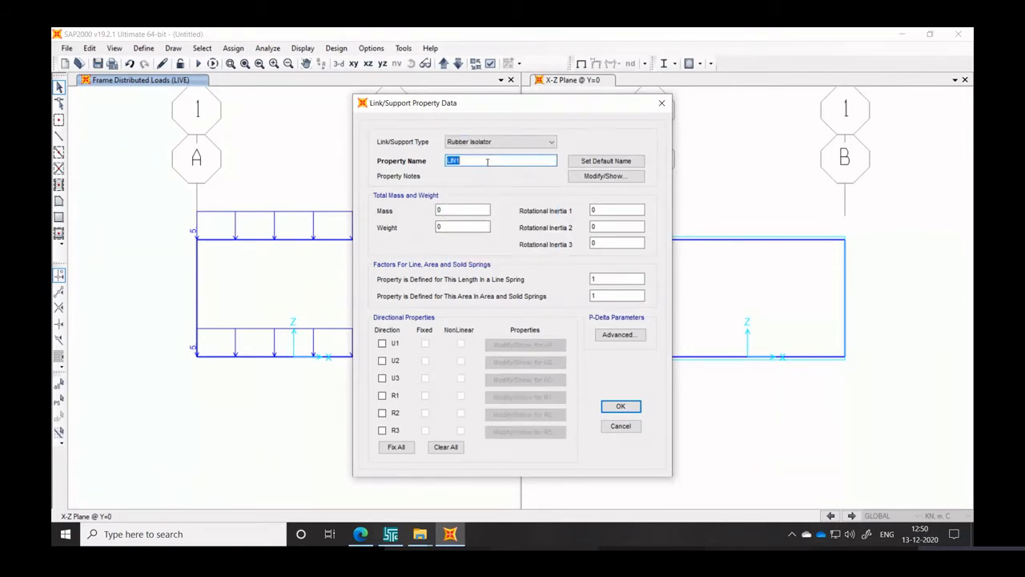
pyautogui.write('LRB')
# Activate directions U1, U2 and U3 for the LRB property and set the U2 effective stiffness to 100
pyautogui.click(382, 343)
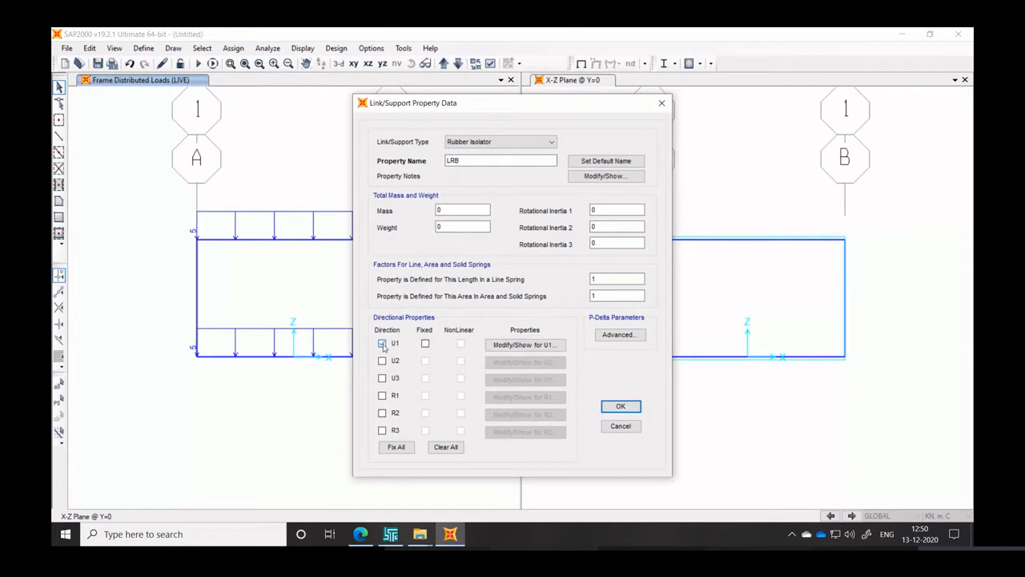
pyautogui.click(382, 360)
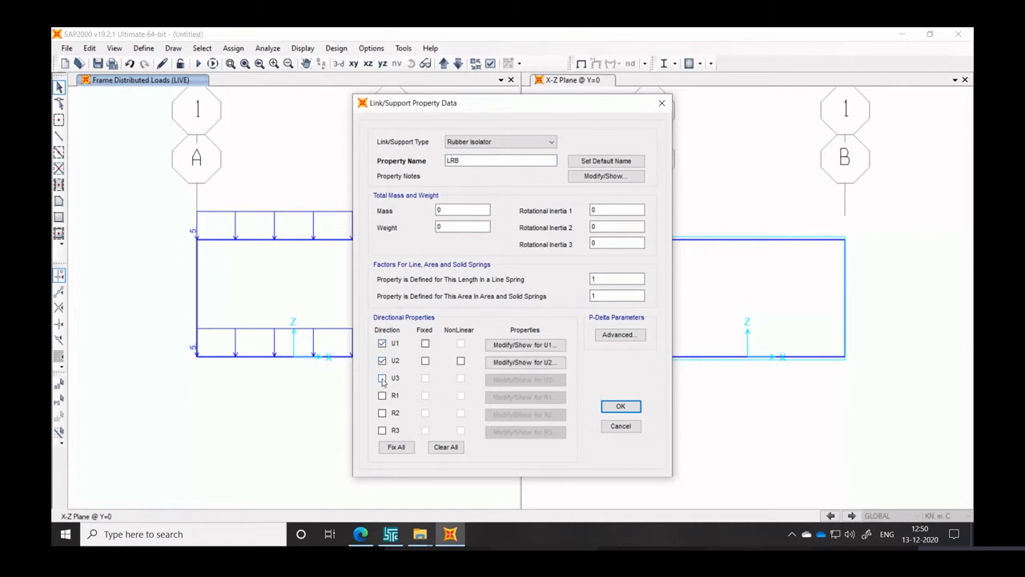
pyautogui.click(382, 378)
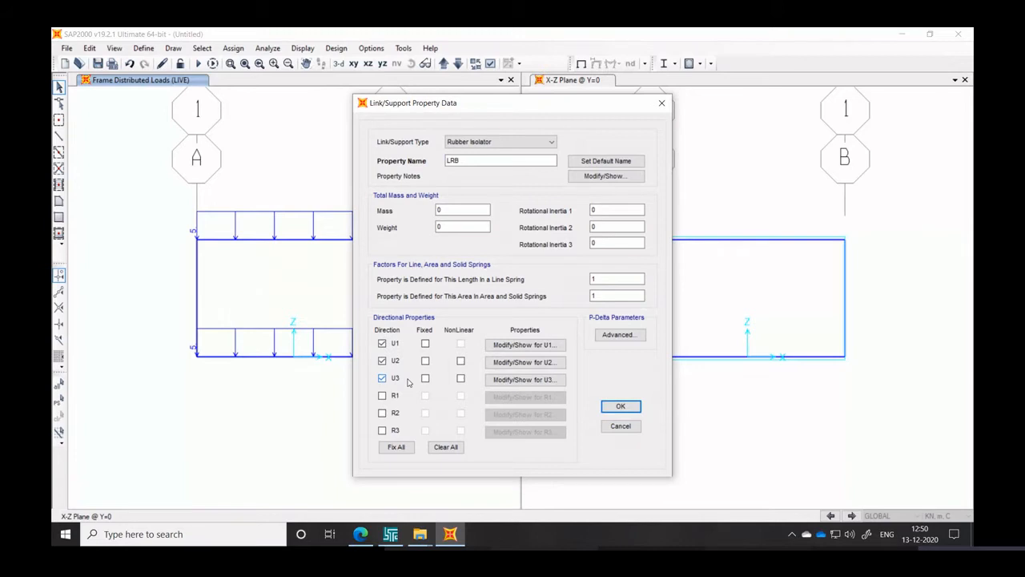
pyautogui.click(522, 365)
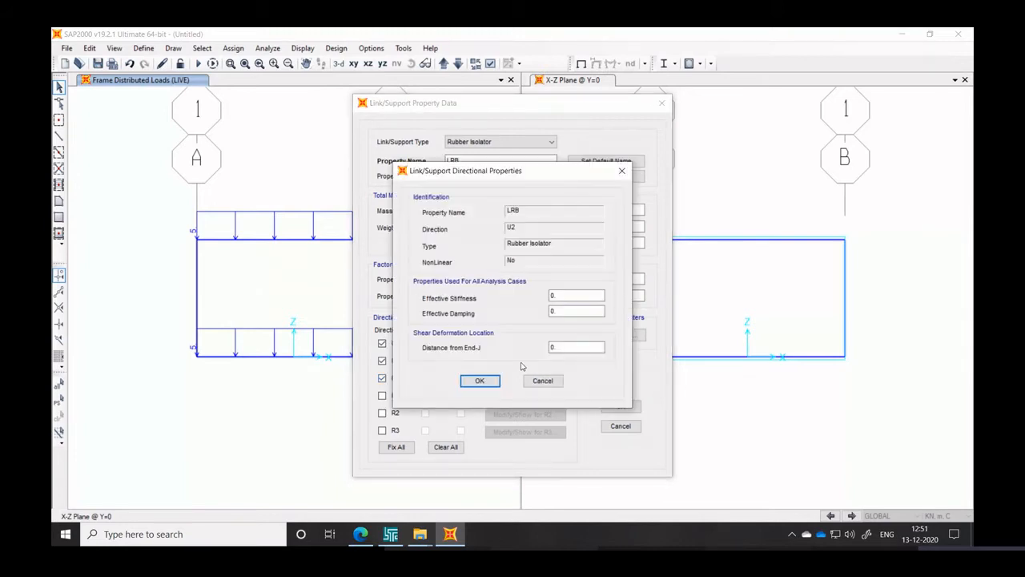
pyautogui.doubleClick(567, 298)
pyautogui.write('100')
pyautogui.click(480, 383)
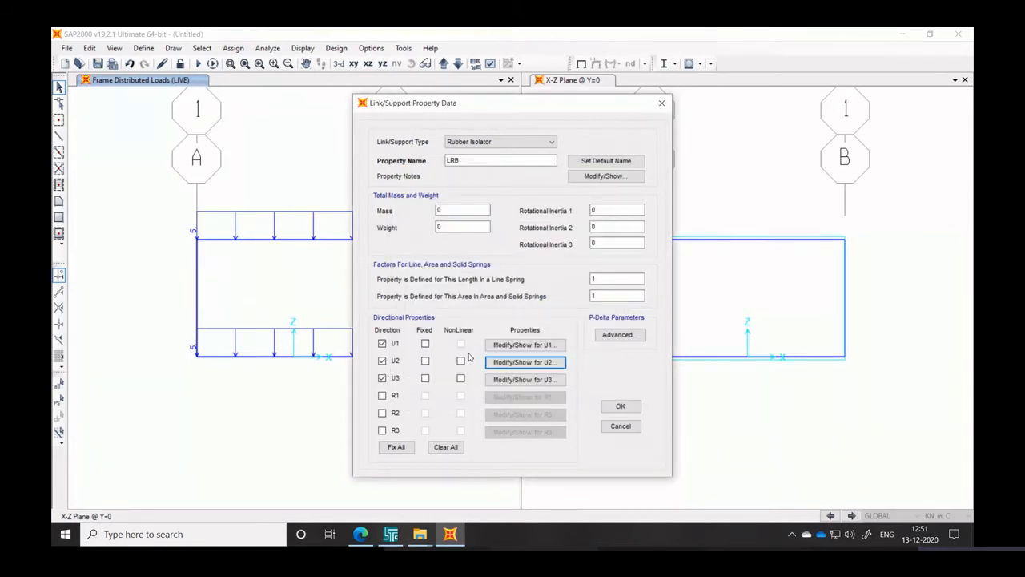
pyautogui.click(461, 363)
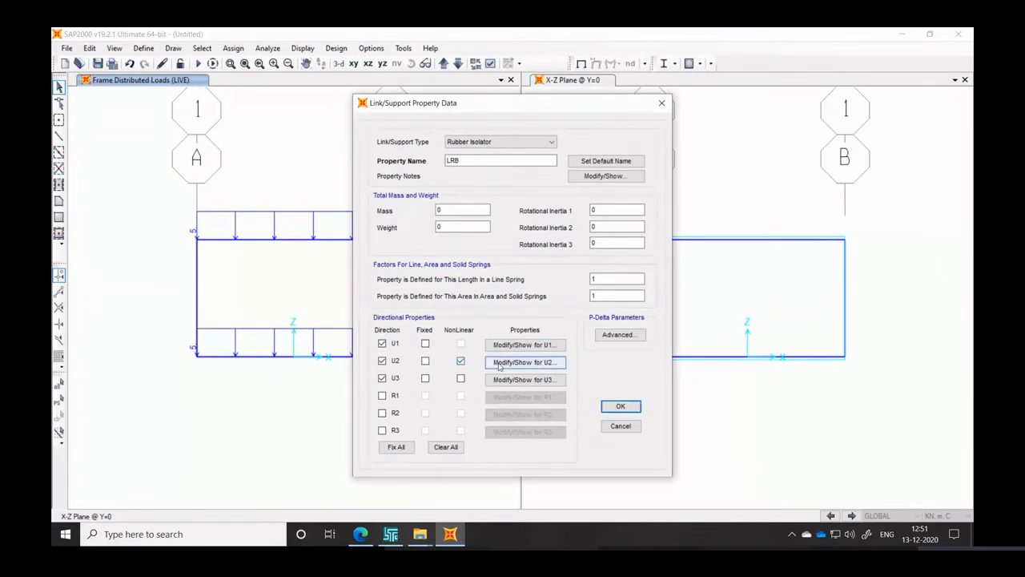
pyautogui.click(500, 363)
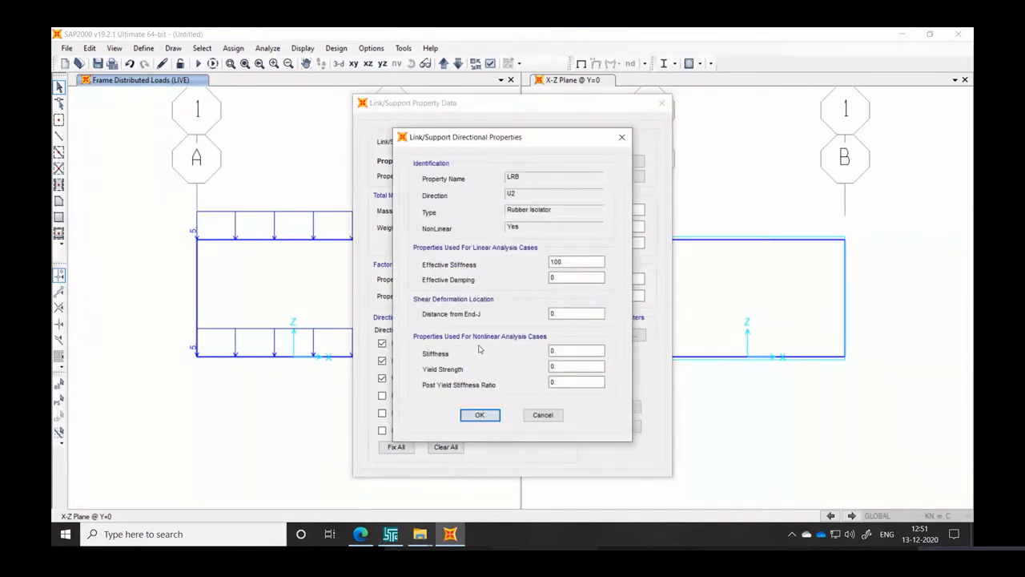
pyautogui.click(557, 353)
pyautogui.click(561, 364)
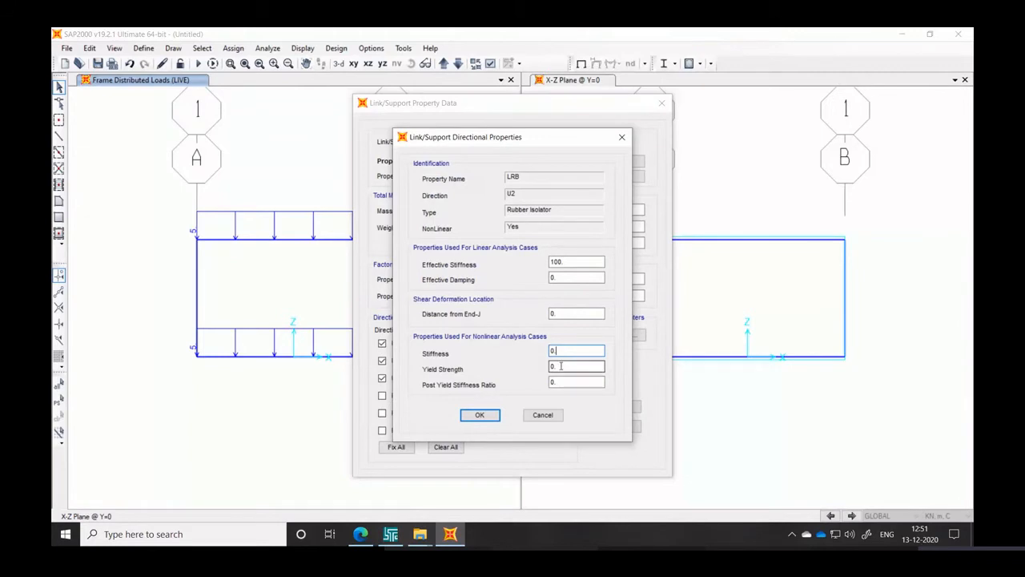
pyautogui.click(559, 381)
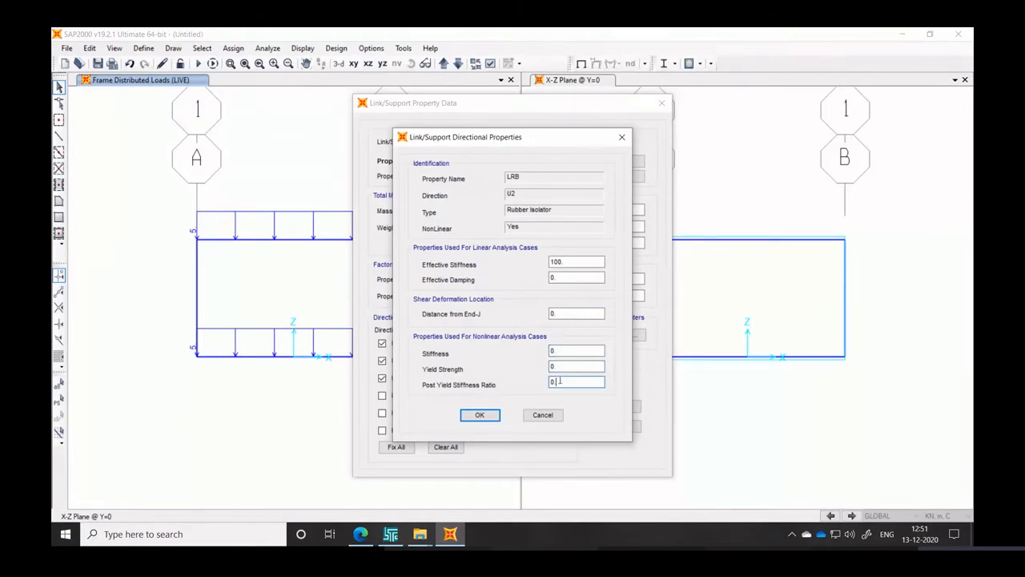
pyautogui.click(544, 415)
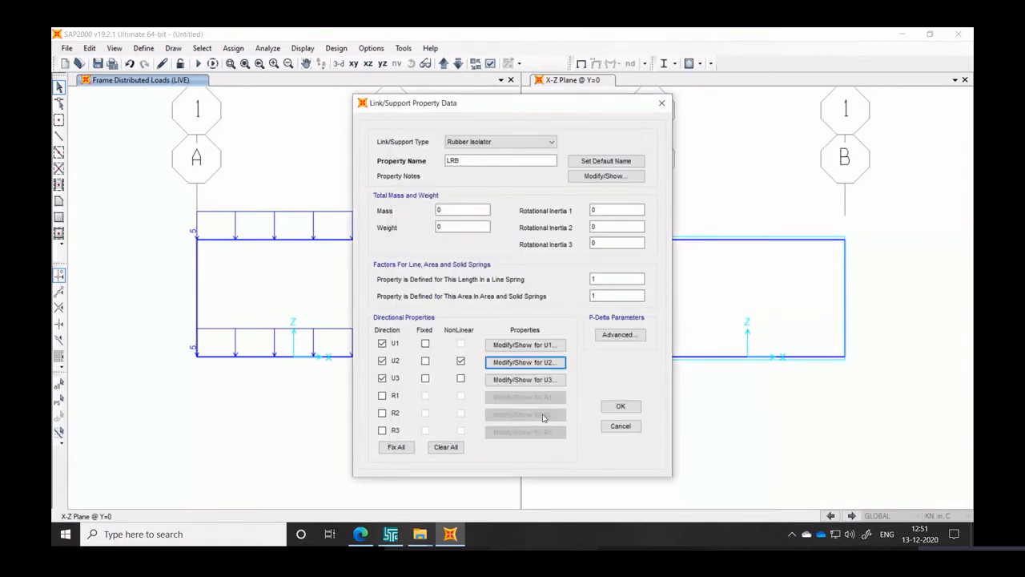
pyautogui.click(461, 362)
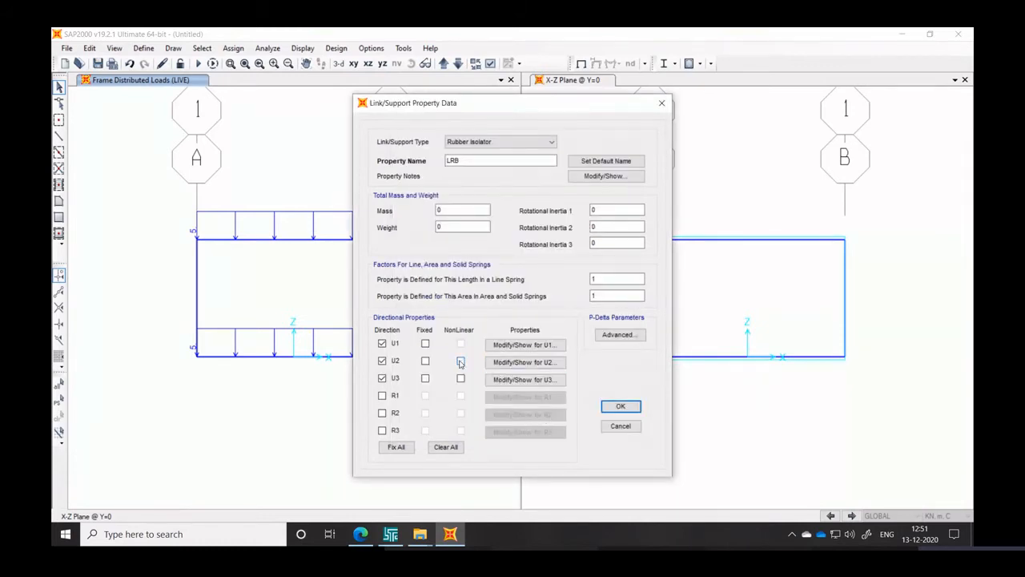
pyautogui.click(525, 362)
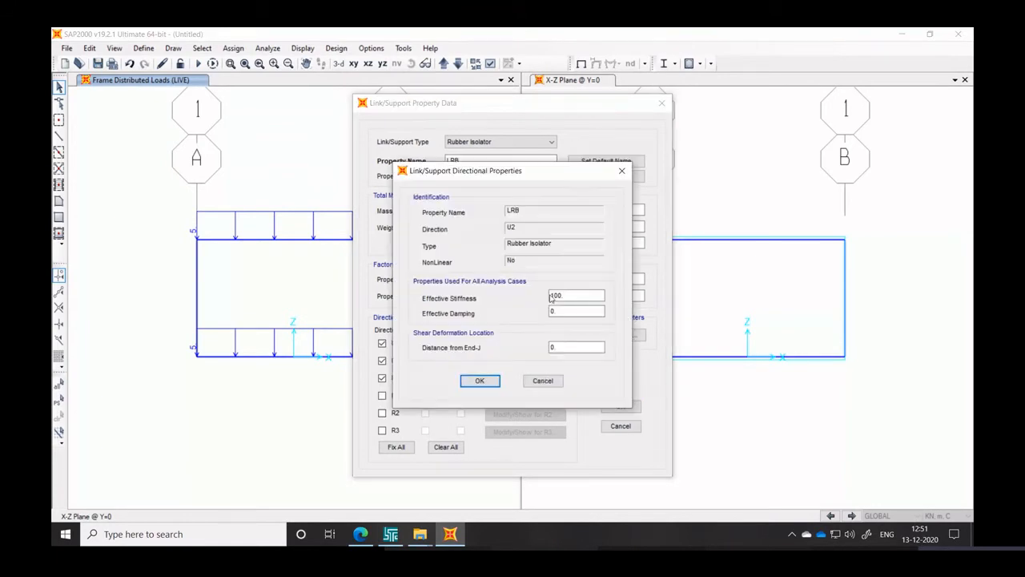
pyautogui.click(483, 382)
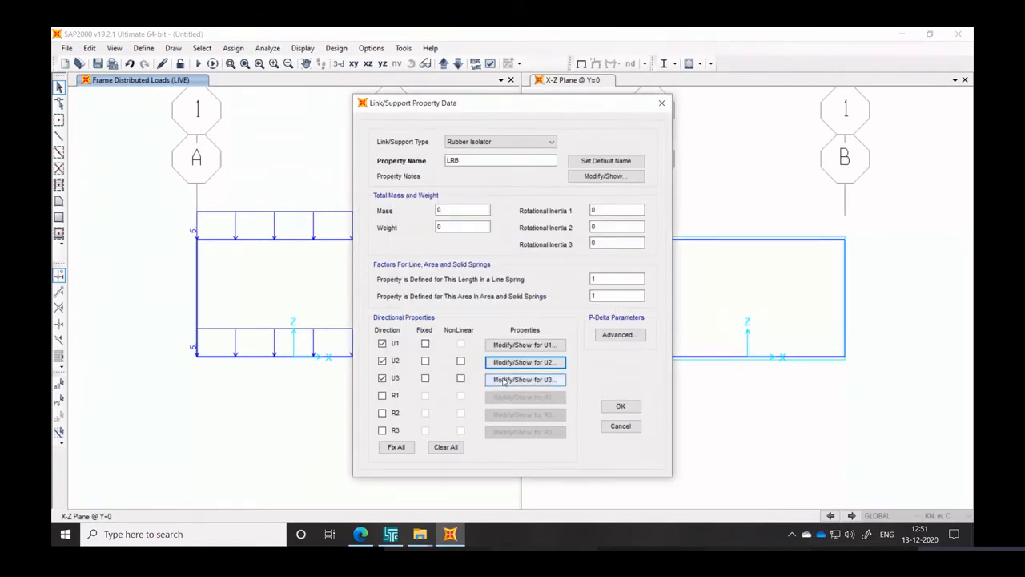
# Set the effective stiffness of the LRB property in direction U3 to 100
pyautogui.click(504, 382)
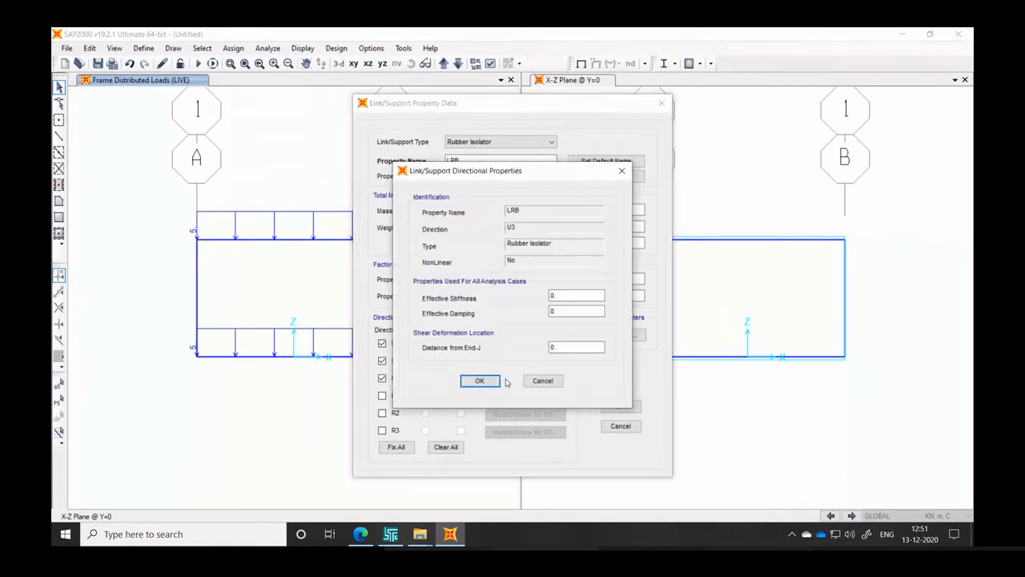
pyautogui.click(577, 296)
pyautogui.press('BackSpace')
pyautogui.press('BackSpace')
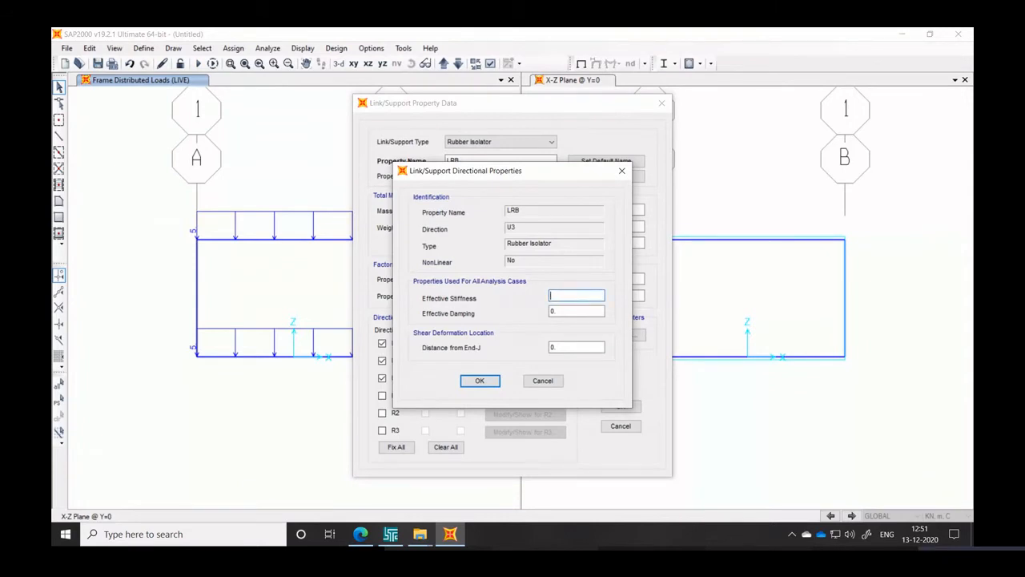
pyautogui.write('100')
pyautogui.click(480, 381)
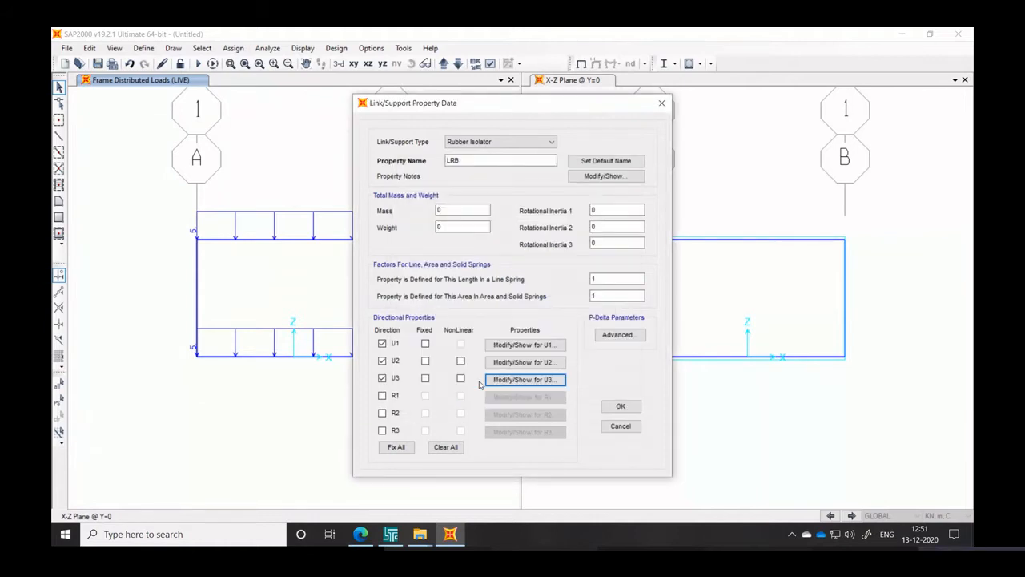
# Set the effective stiffness of the LRB property in direction U1 to 2000 and accept the link property definition
pyautogui.click(512, 344)
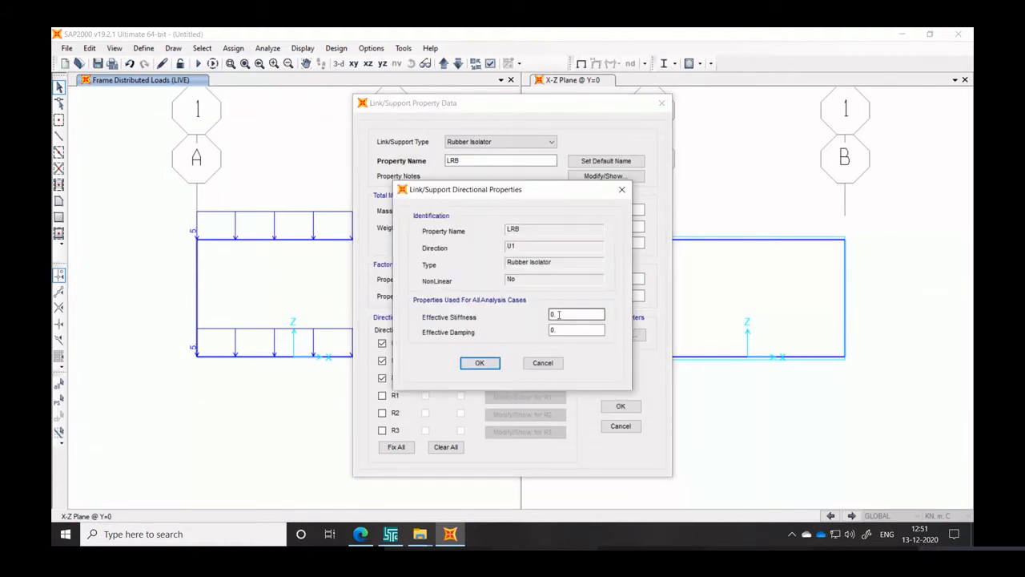
pyautogui.click(563, 314)
pyautogui.doubleClick(563, 313)
pyautogui.write('20000')
pyautogui.press('BackSpace')
pyautogui.click(481, 365)
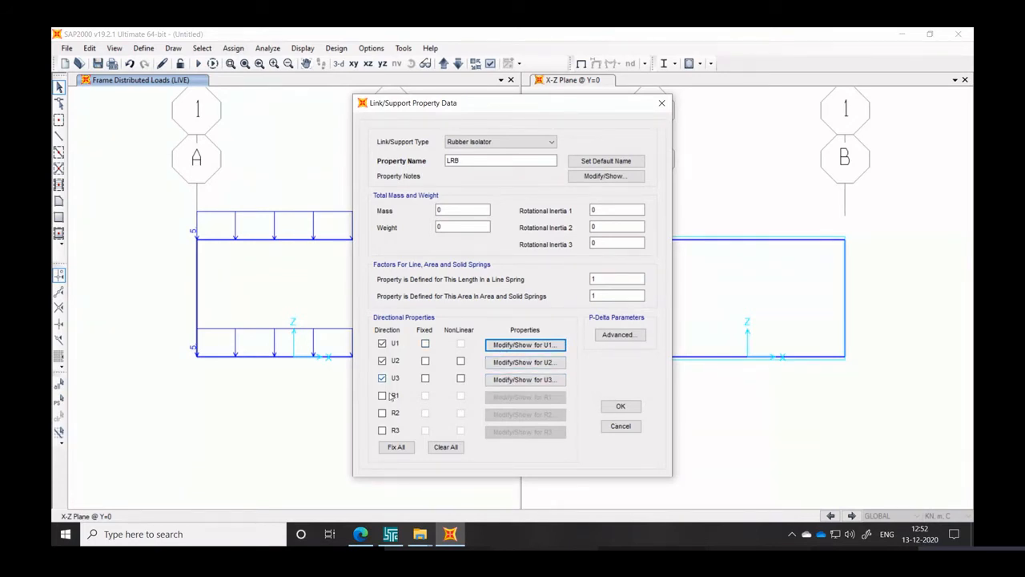
pyautogui.click(620, 406)
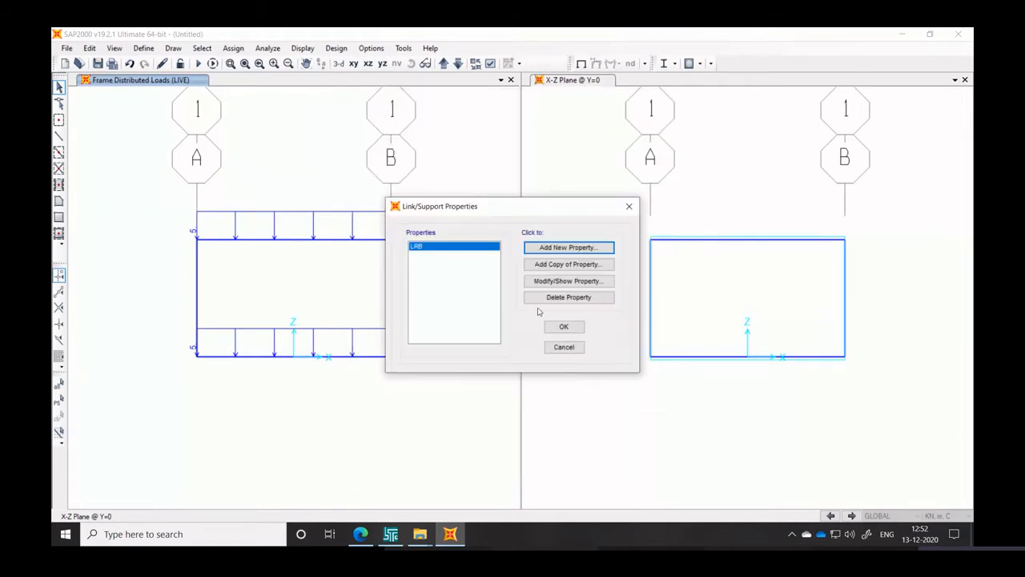
pyautogui.click(564, 328)
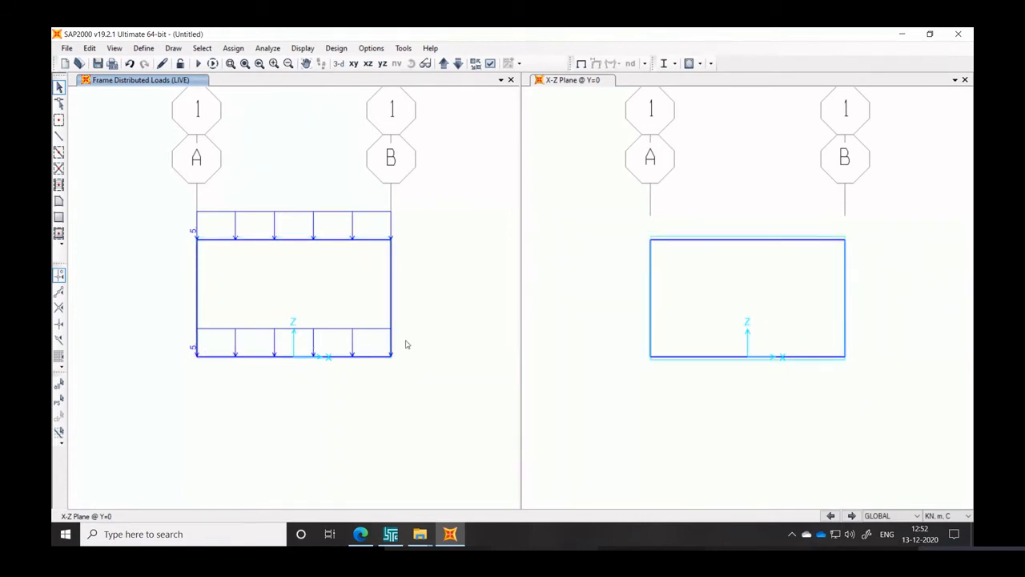
# Draw one-joint links with the LRB property at the two base joints of the frame, on grids A and B
pyautogui.click(144, 48)
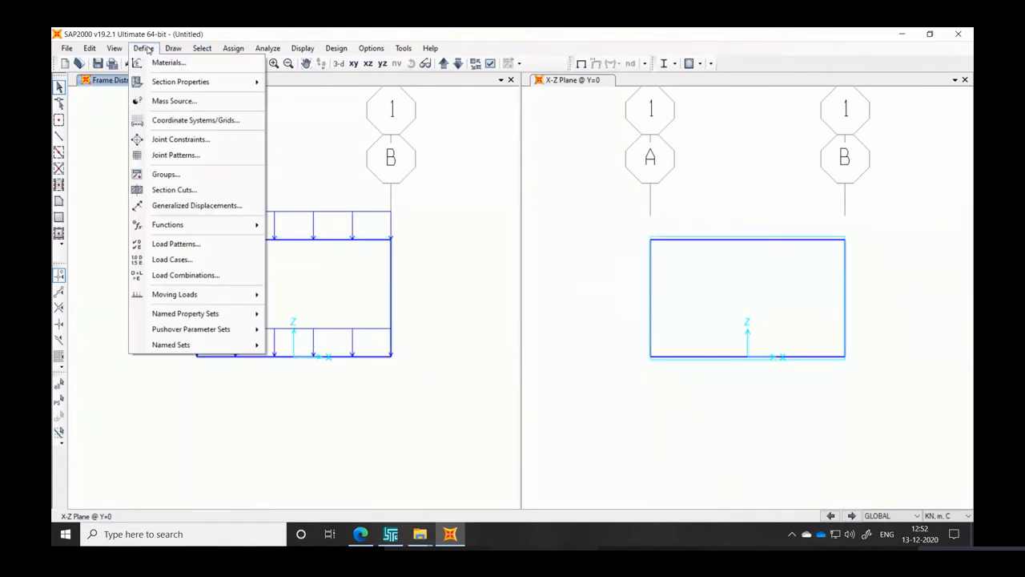
pyautogui.moveTo(169, 49)
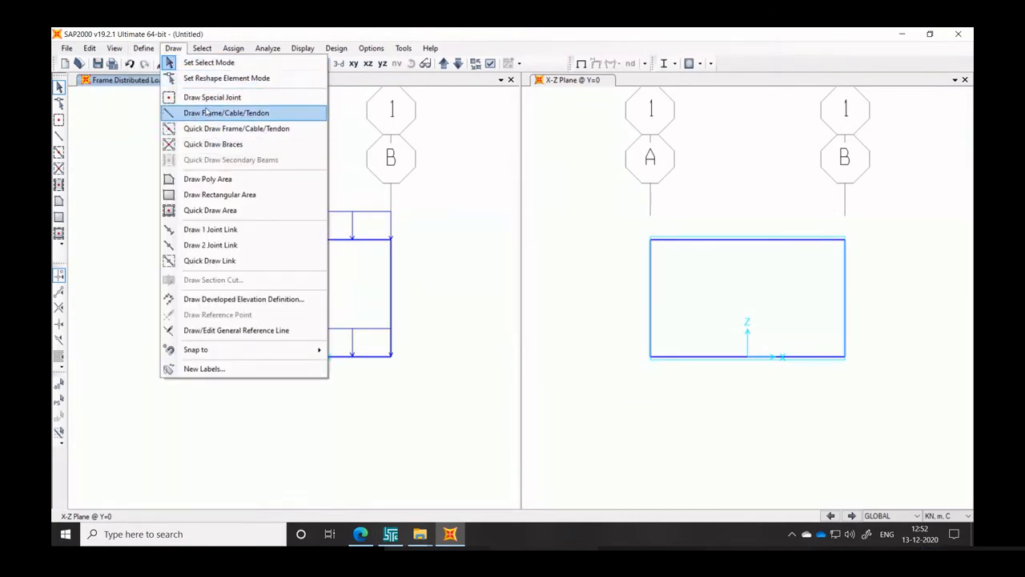
pyautogui.click(206, 230)
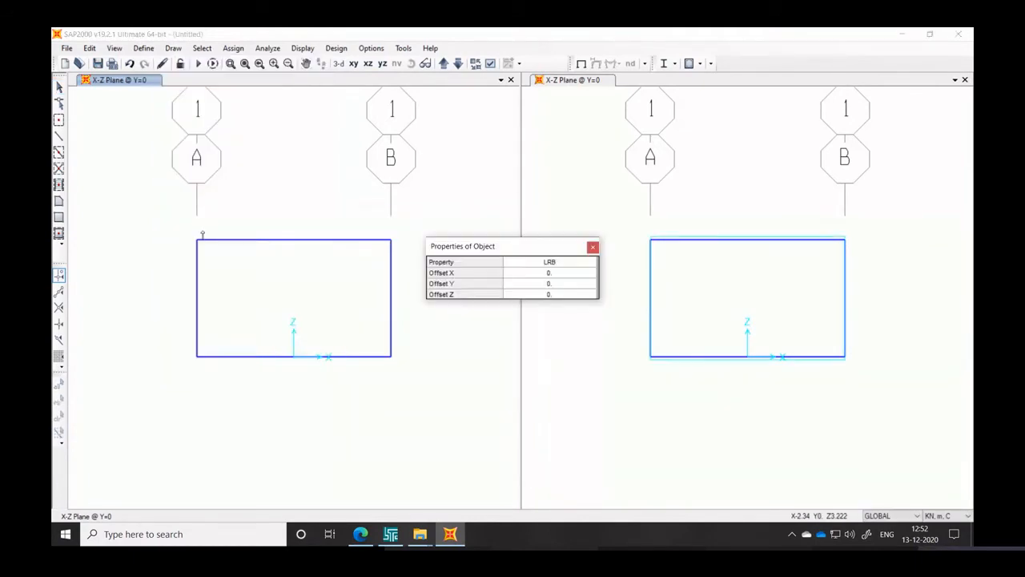
pyautogui.click(553, 262)
pyautogui.click(553, 262)
pyautogui.click(553, 264)
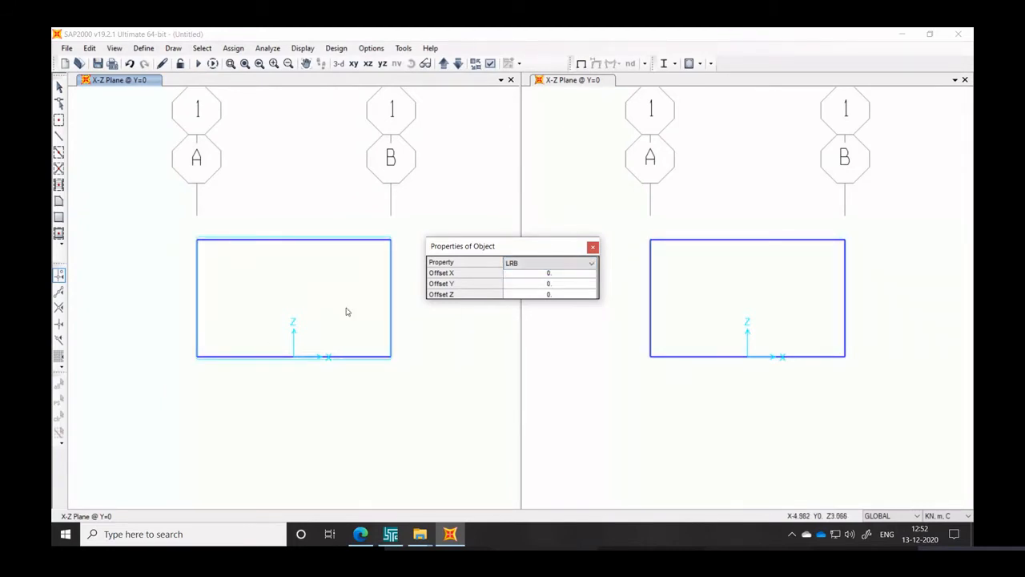
pyautogui.click(194, 358)
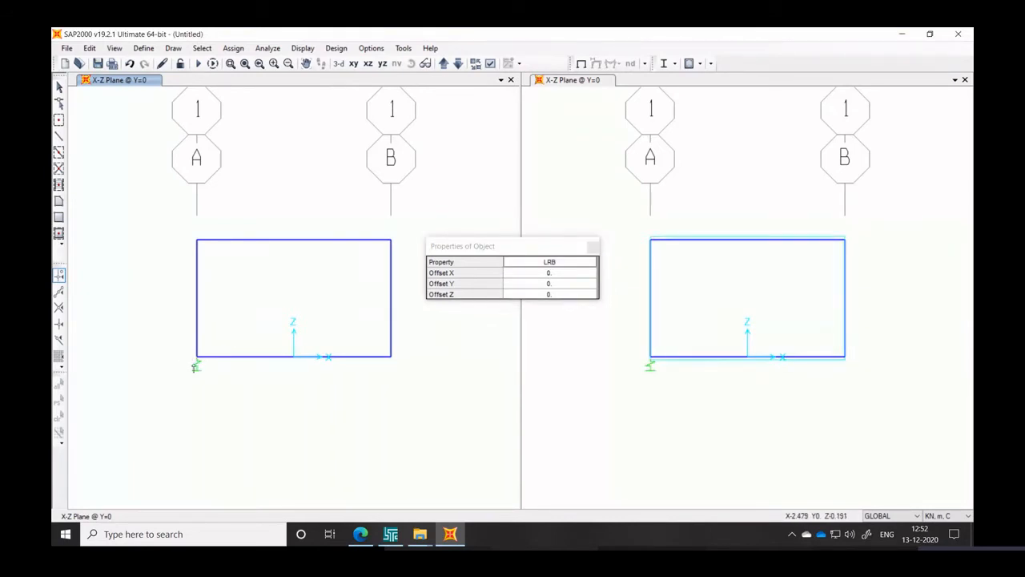
pyautogui.click(392, 359)
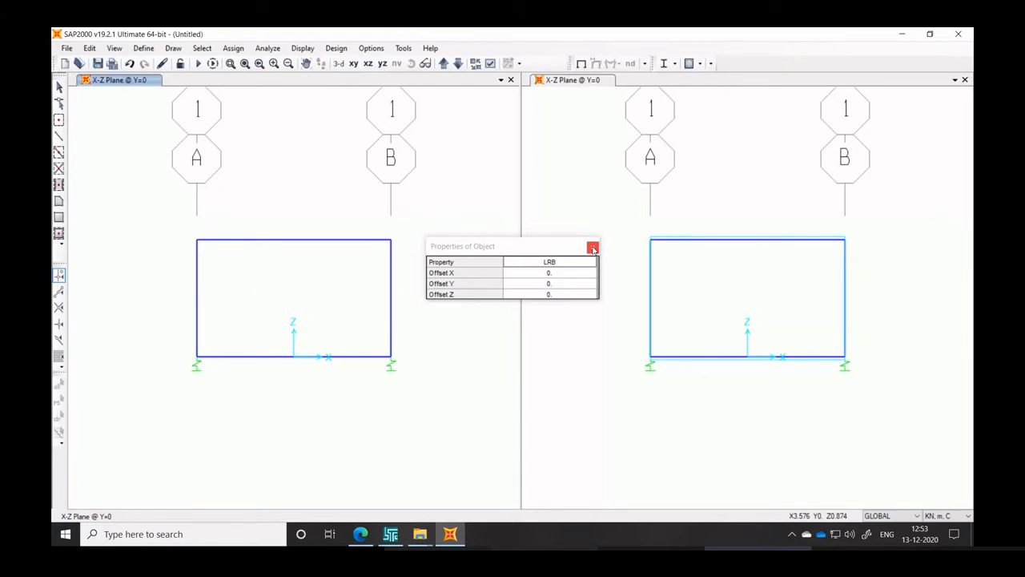
pyautogui.click(593, 248)
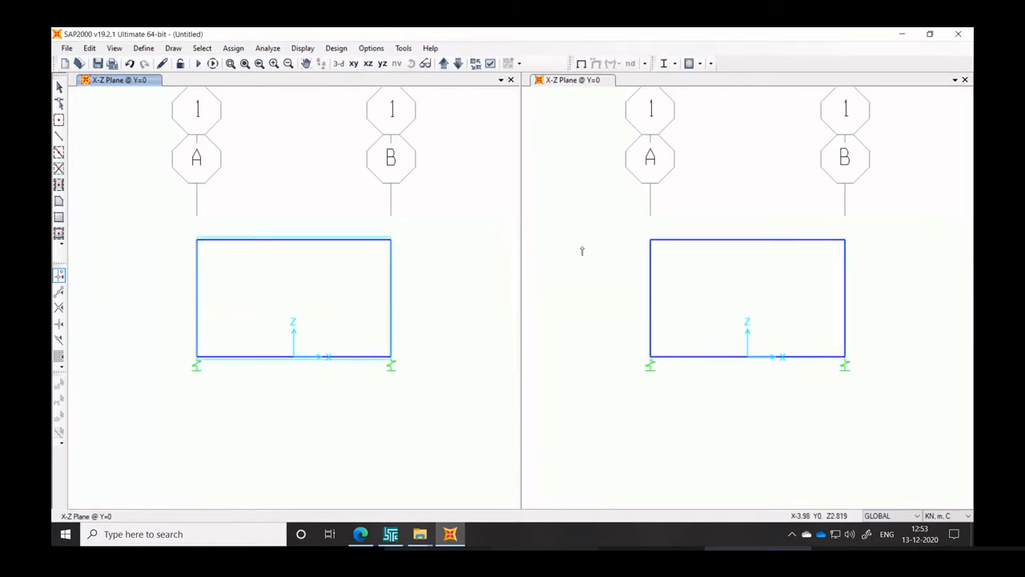
pyautogui.click(147, 51)
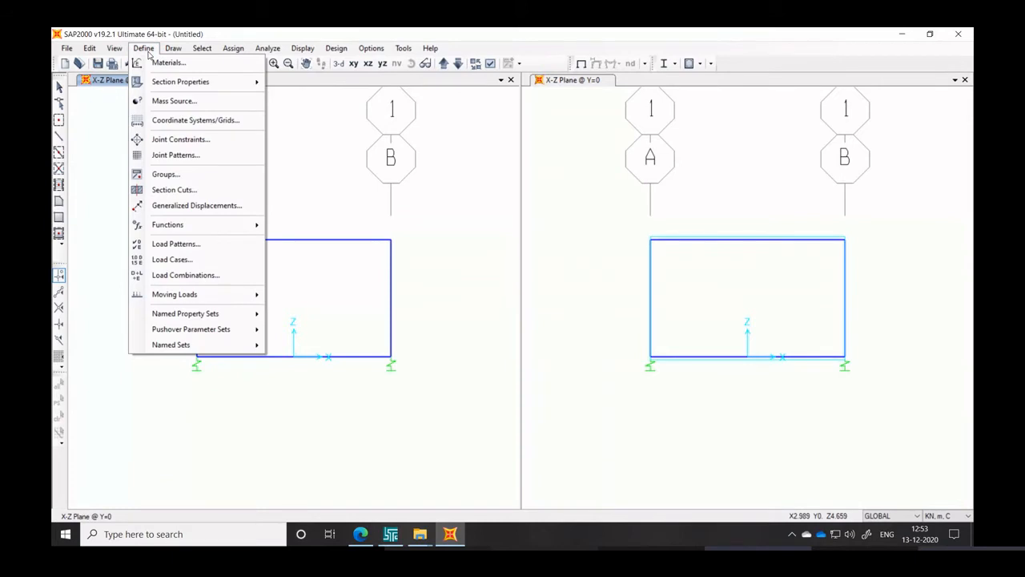
pyautogui.moveTo(161, 81)
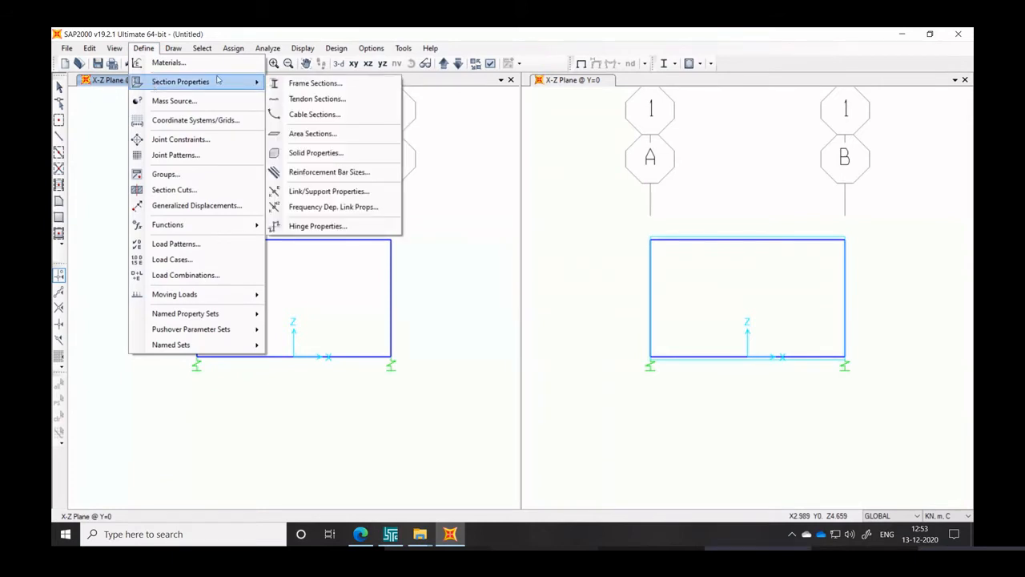
pyautogui.click(308, 193)
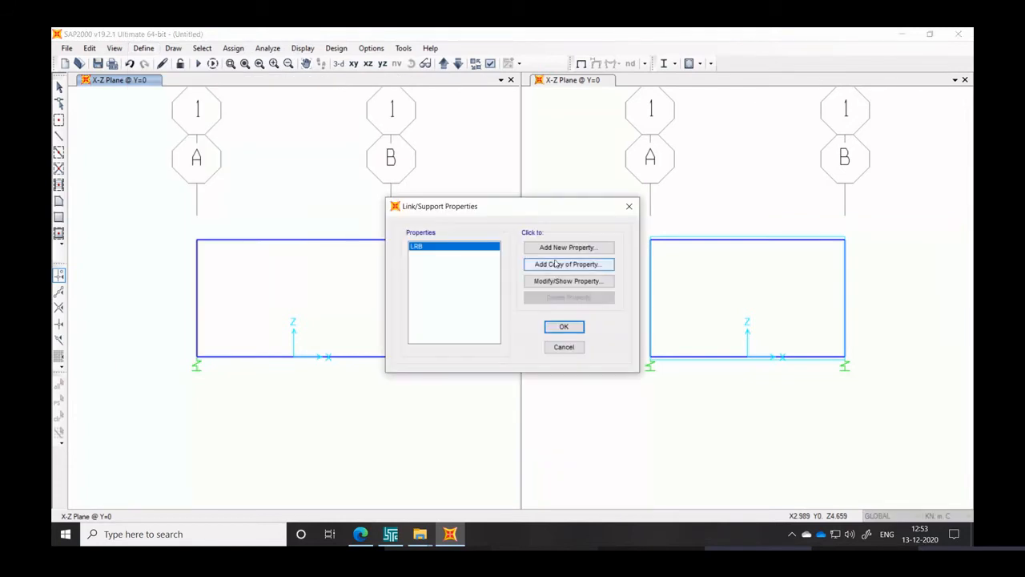
pyautogui.click(561, 247)
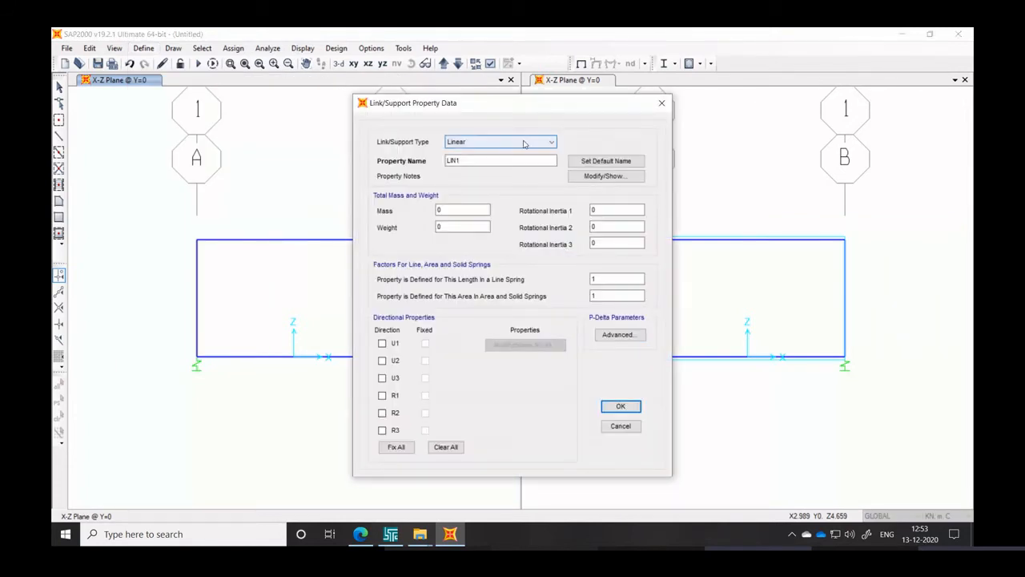
pyautogui.click(525, 143)
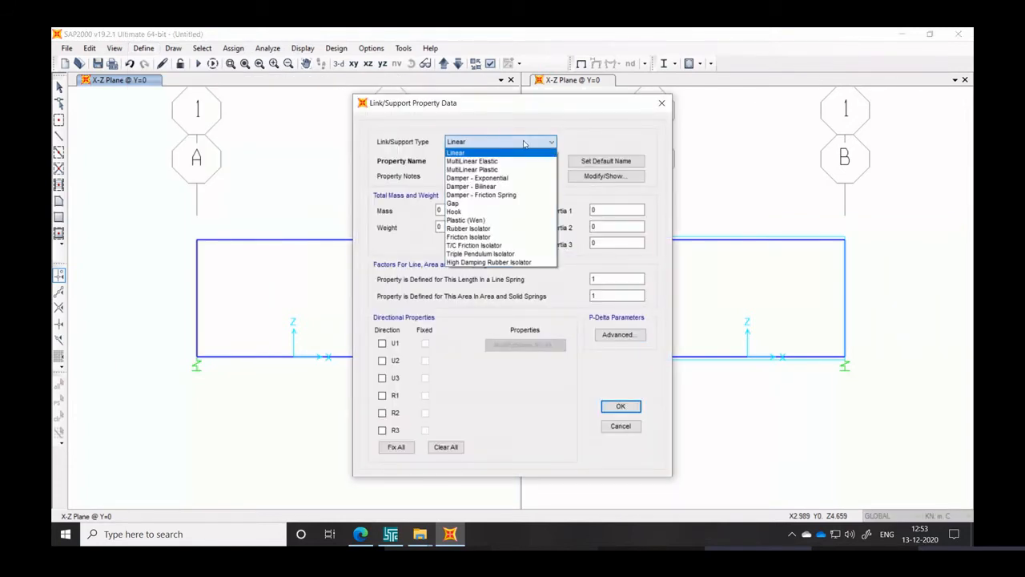
pyautogui.click(468, 229)
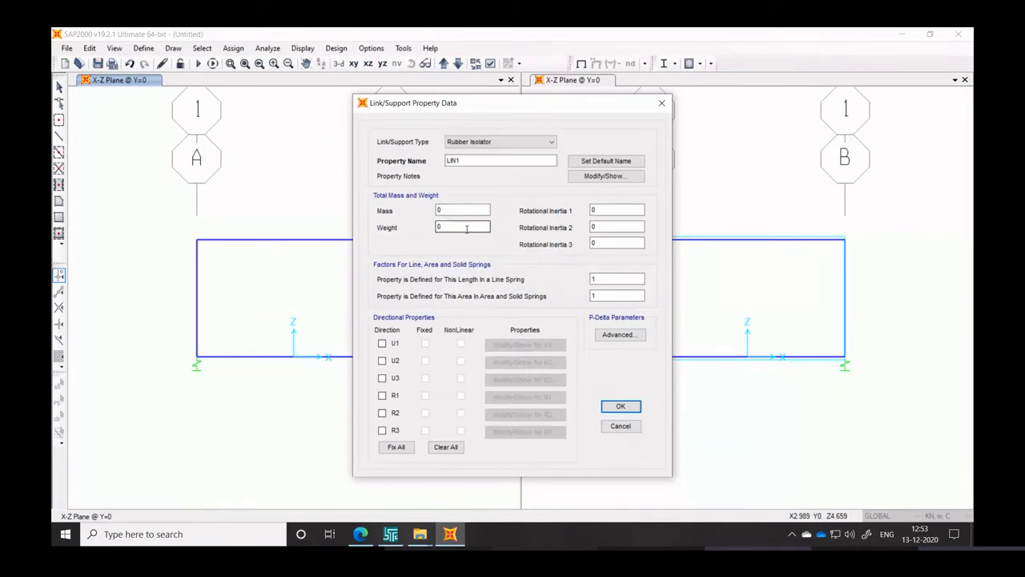
pyautogui.click(383, 361)
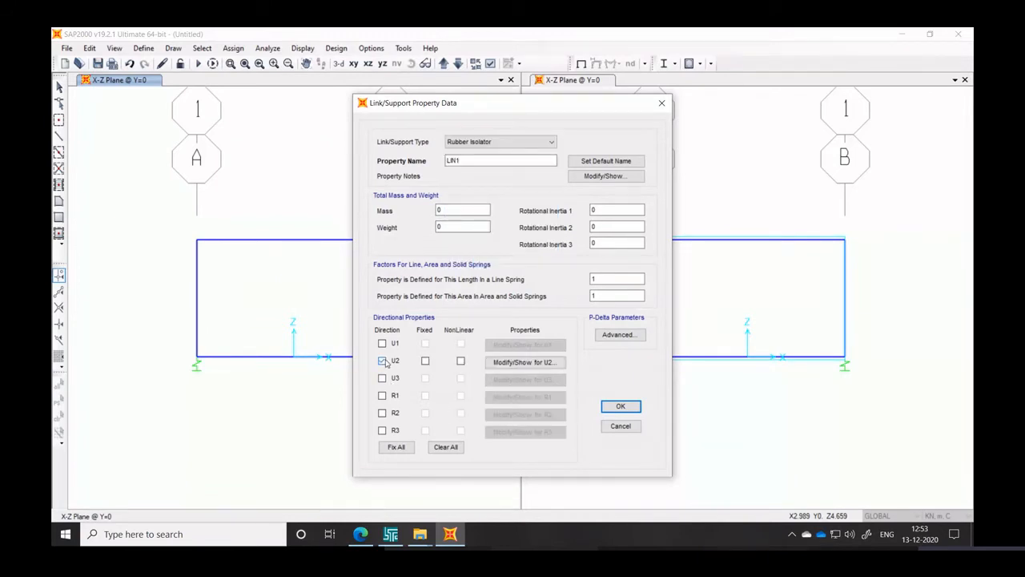
pyautogui.click(383, 344)
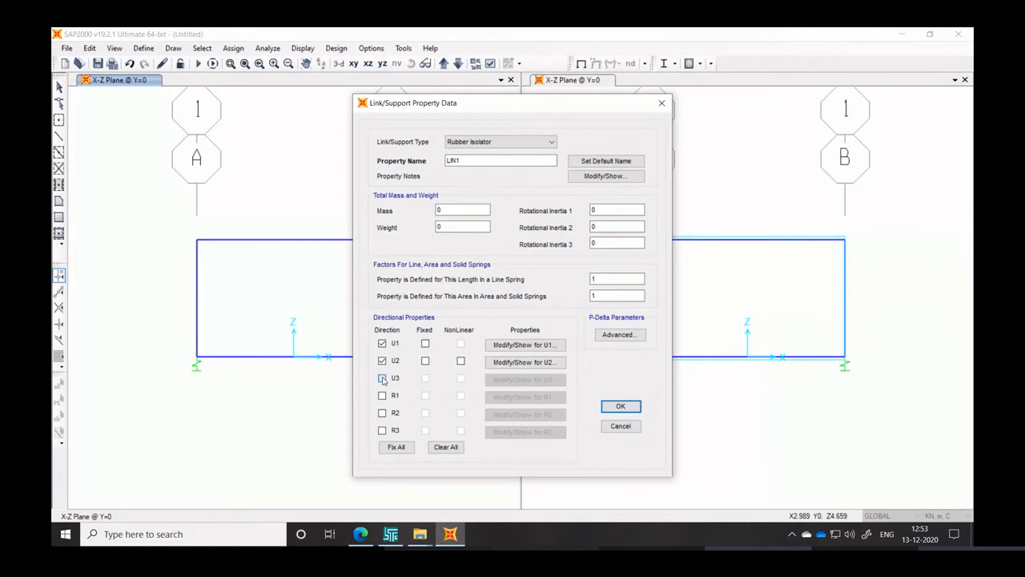
pyautogui.click(383, 378)
pyautogui.click(620, 425)
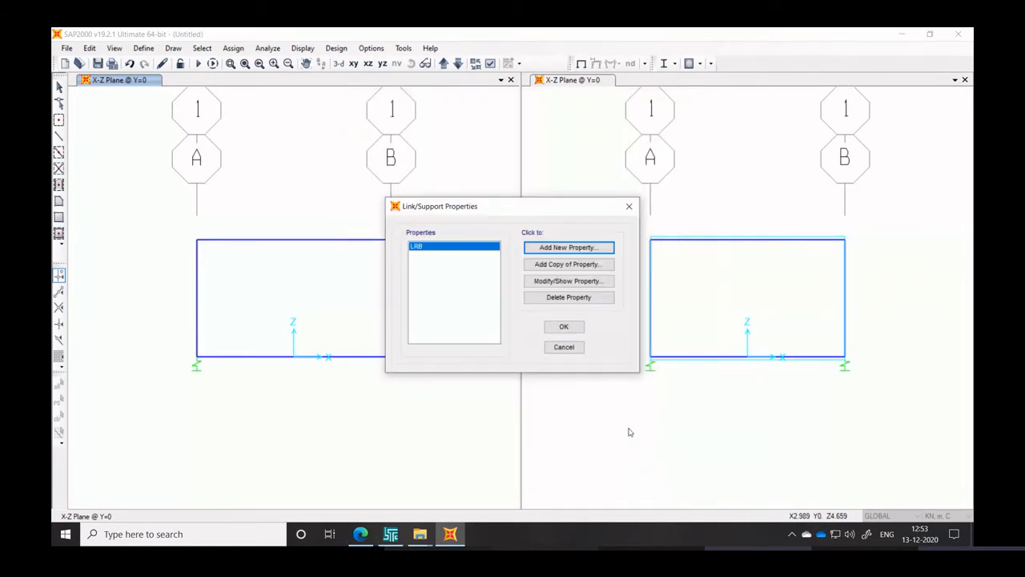
pyautogui.click(574, 348)
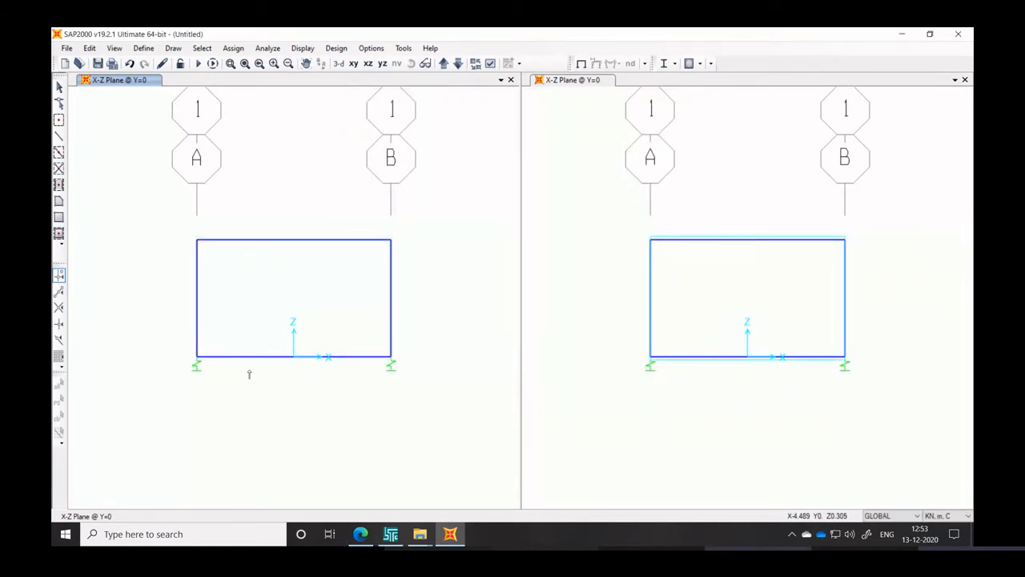
pyautogui.click(172, 48)
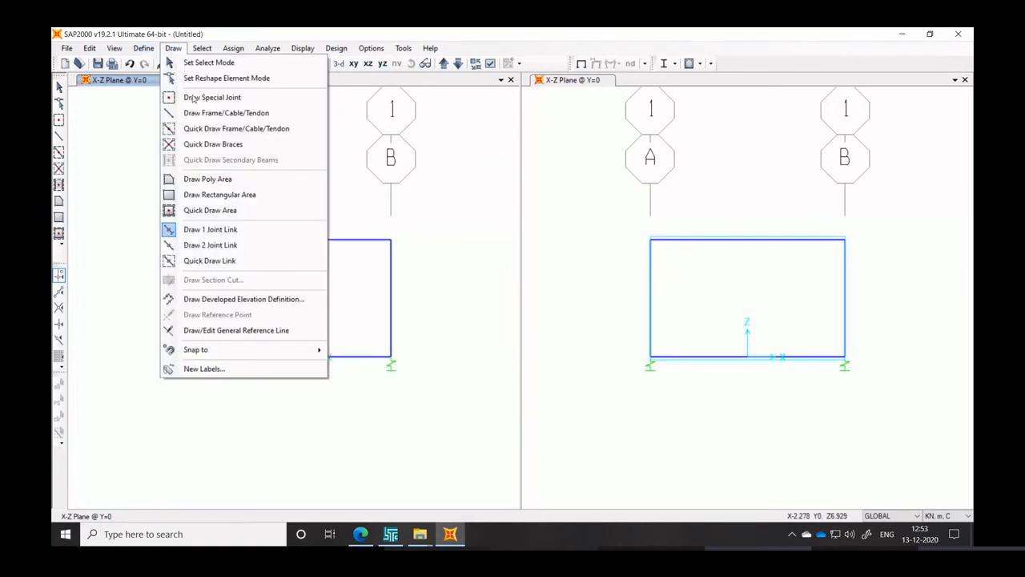
pyautogui.click(217, 232)
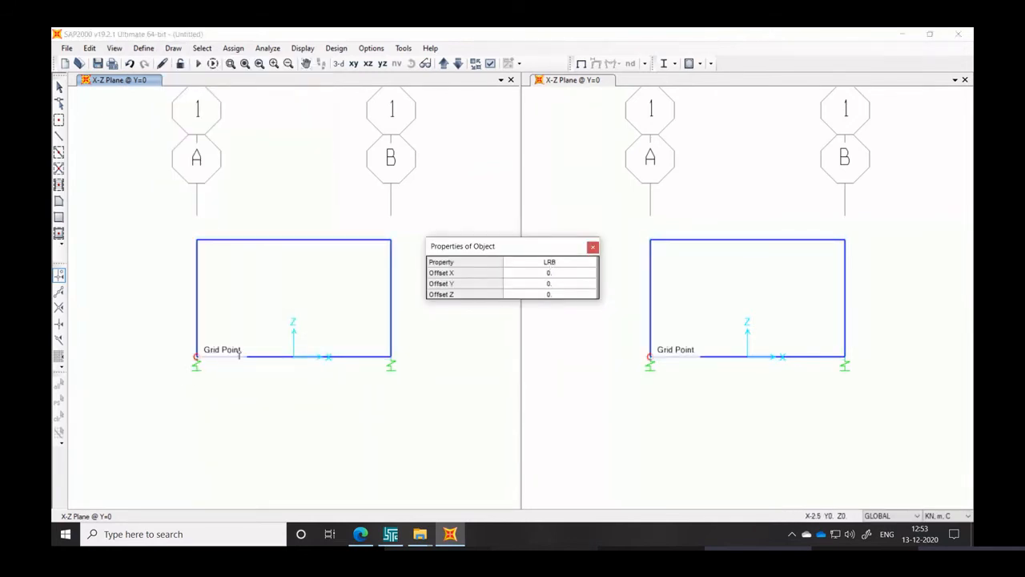
pyautogui.click(593, 246)
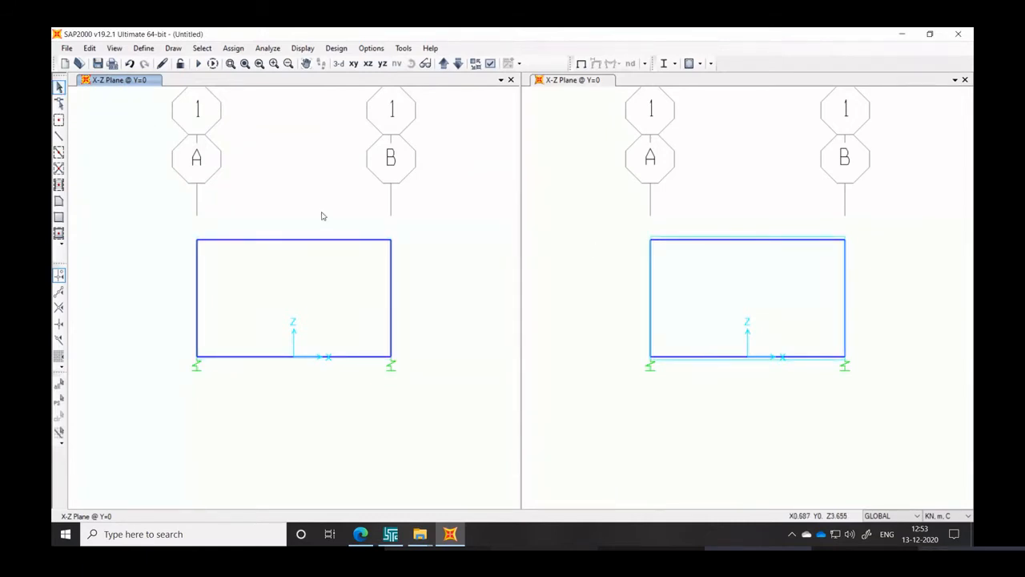
# Review the MODAL load case, checking its maximum number of modes, and accept the load case settings
pyautogui.click(144, 49)
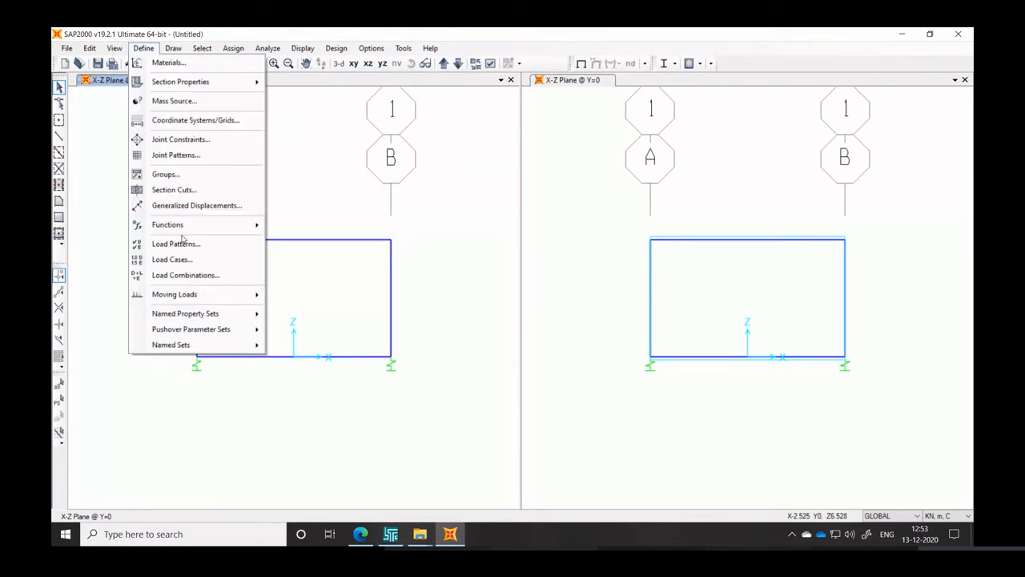
pyautogui.click(173, 260)
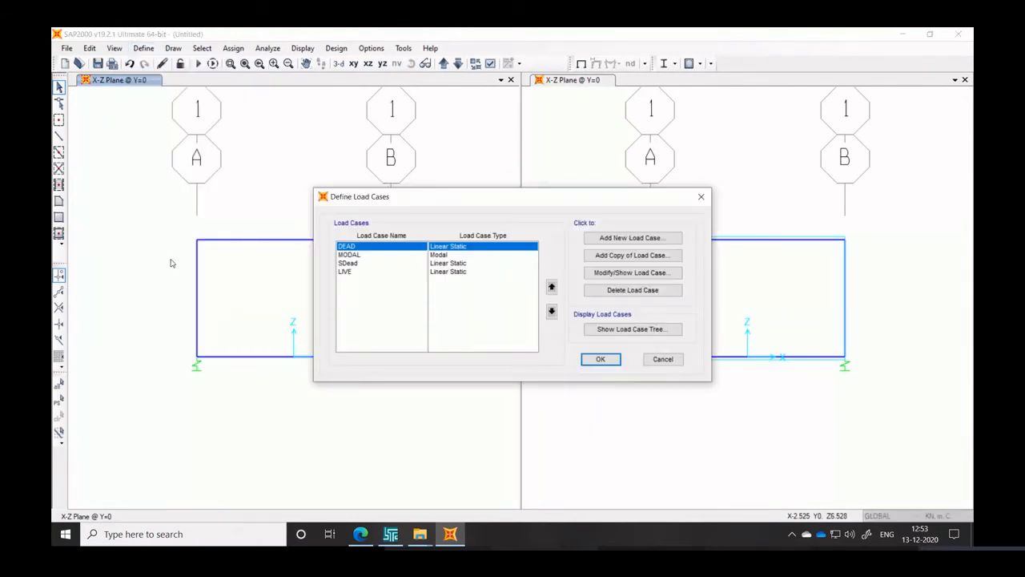
pyautogui.click(358, 257)
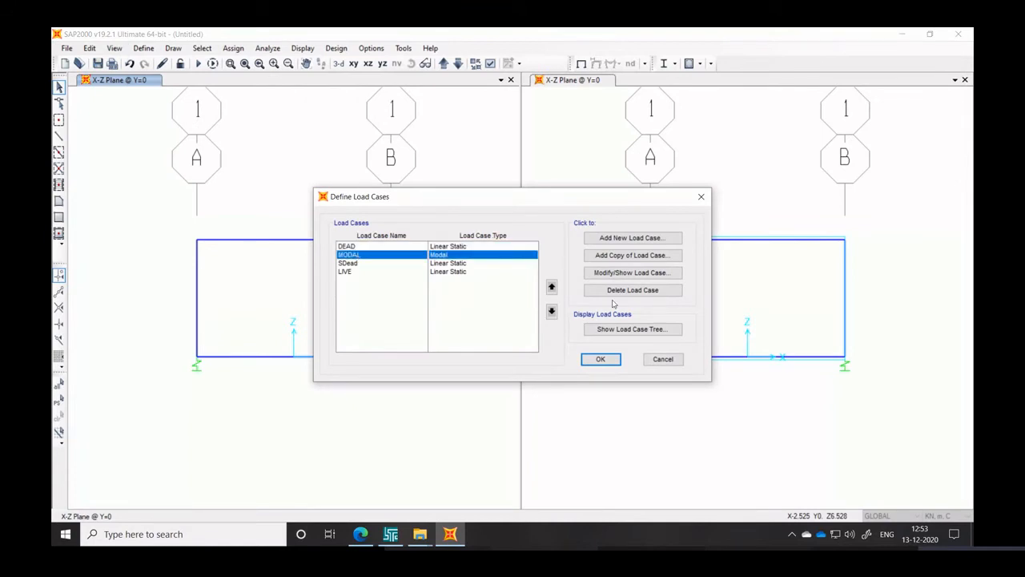
pyautogui.click(646, 273)
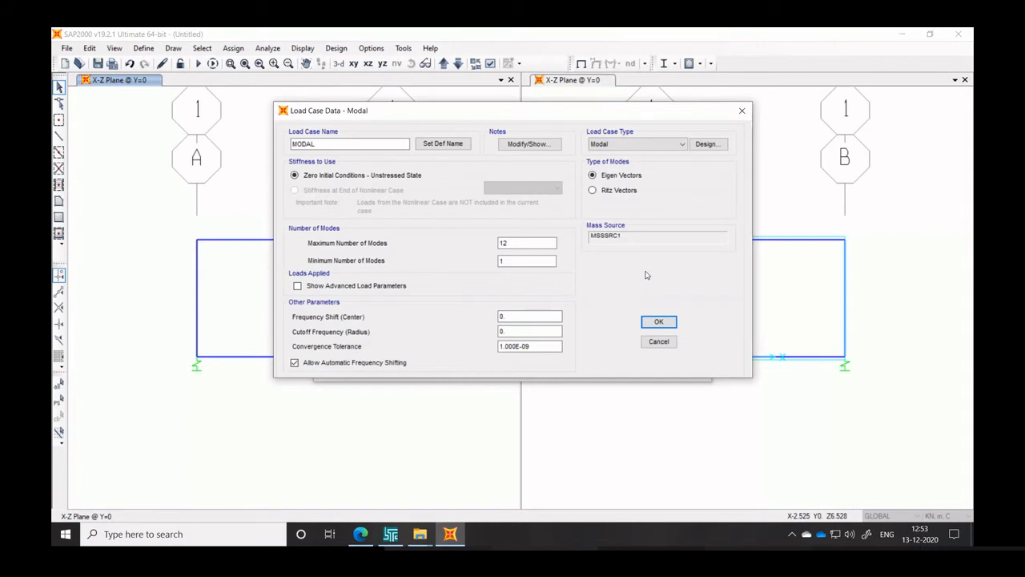
pyautogui.click(505, 244)
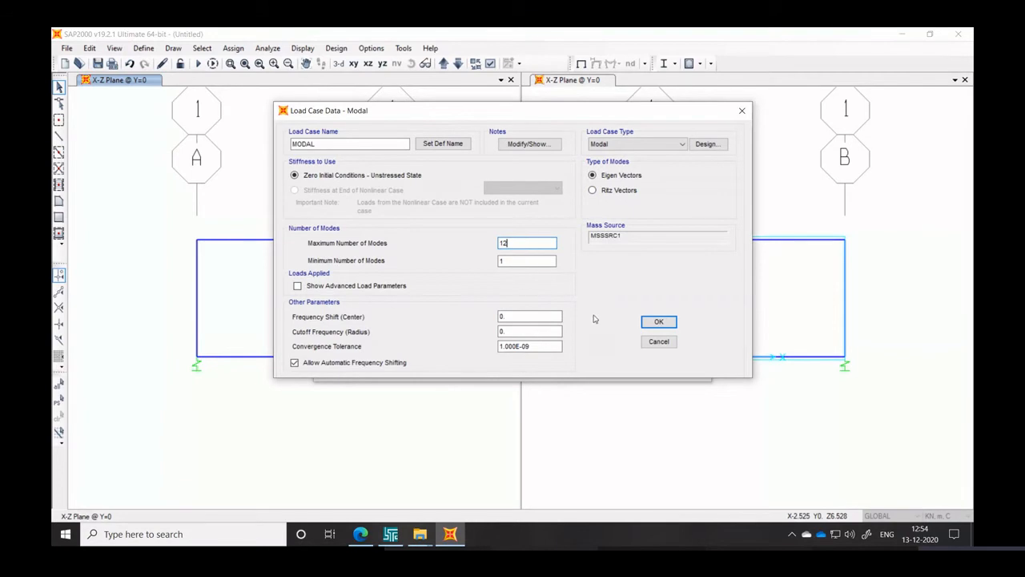
pyautogui.click(660, 323)
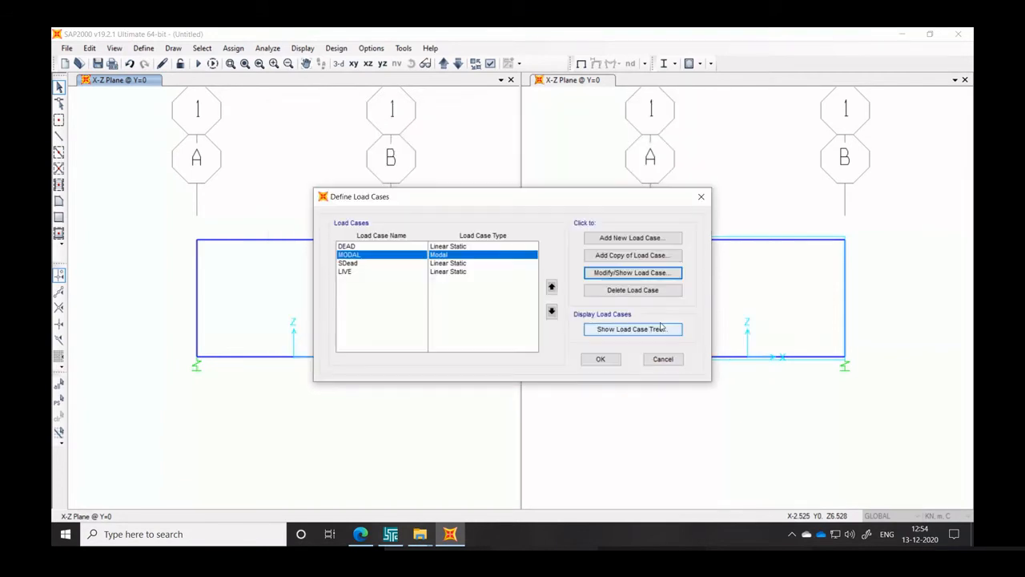
pyautogui.click(603, 359)
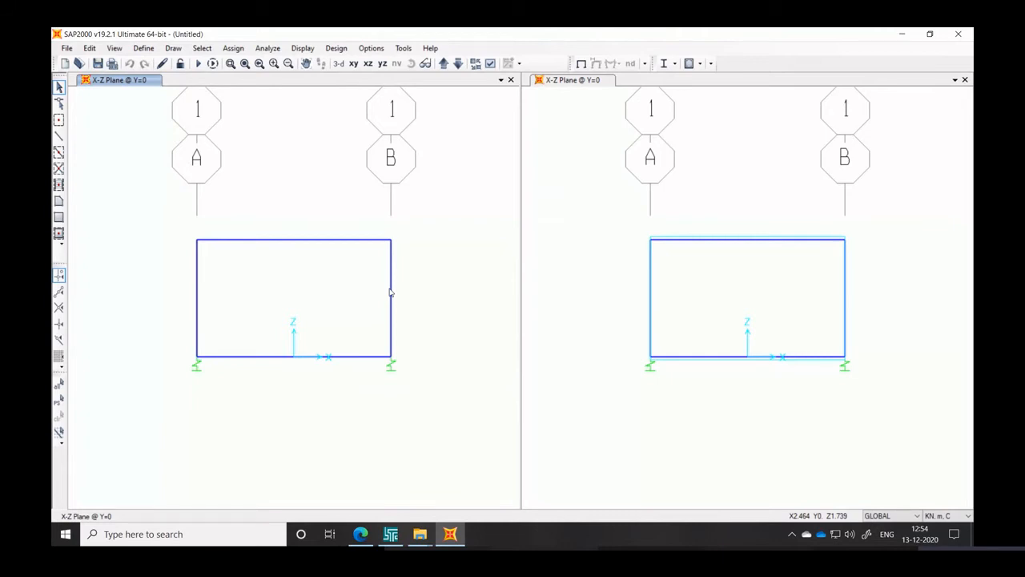
# Limit the analysis degrees of freedom to the XZ Plane Frame preset, with only UX, UZ and RY active
pyautogui.click(198, 65)
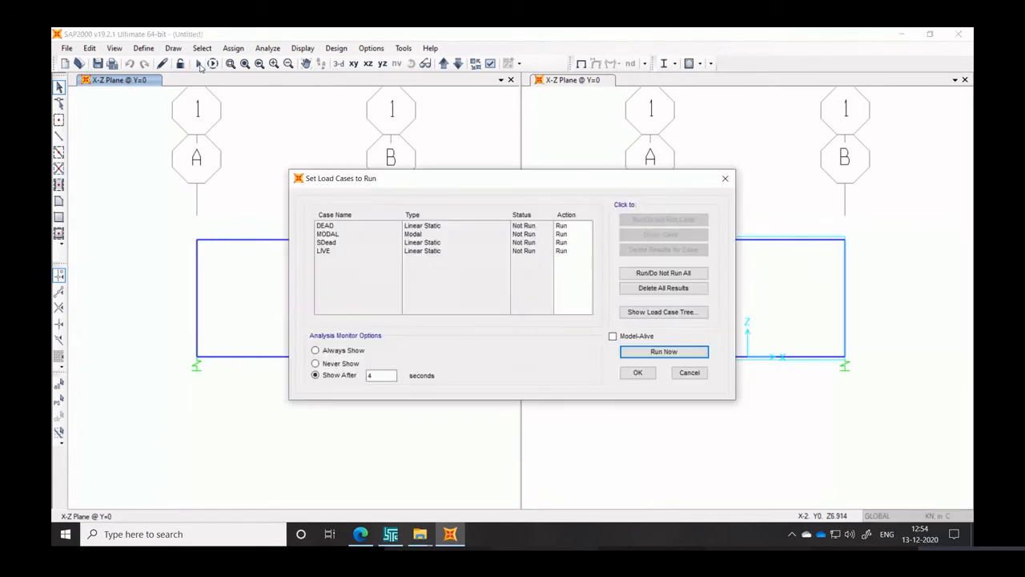
pyautogui.click(702, 376)
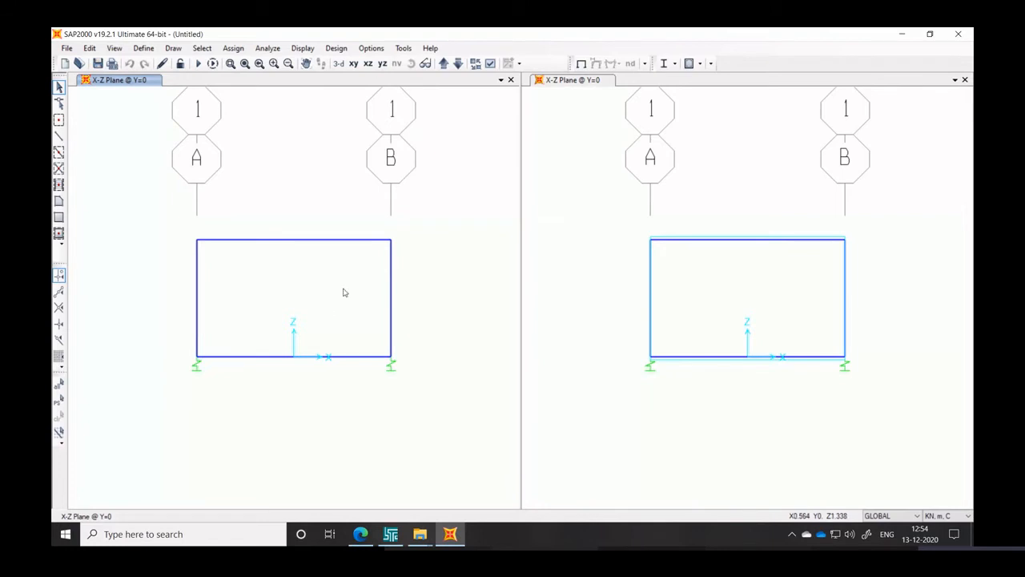
pyautogui.click(268, 49)
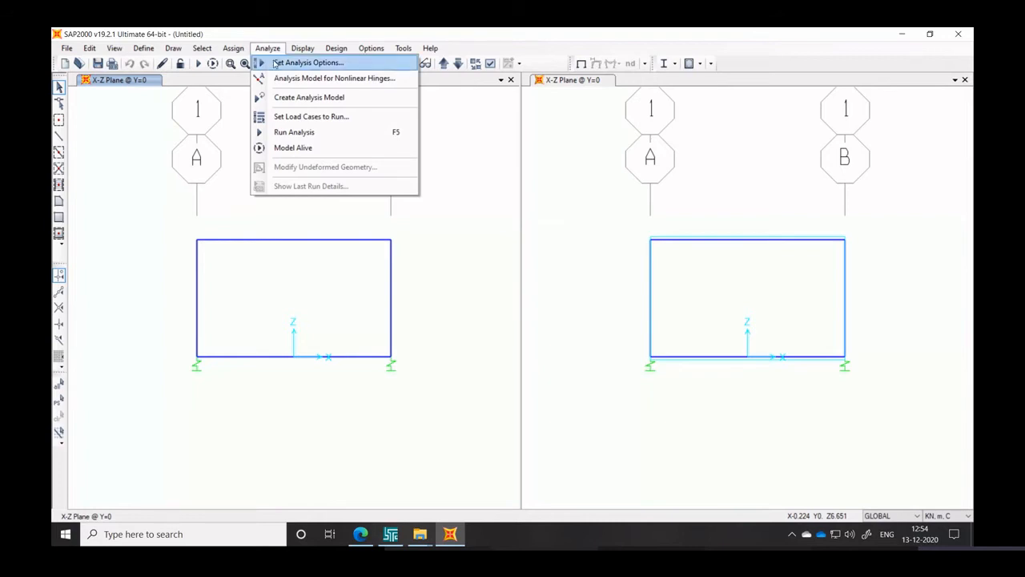
pyautogui.click(309, 63)
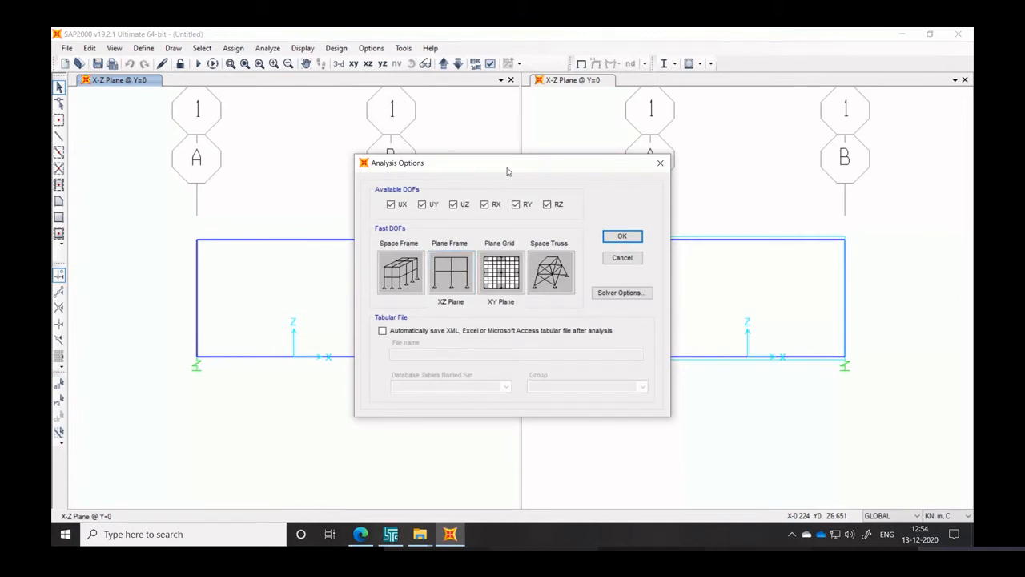
pyautogui.moveTo(513, 165); pyautogui.dragTo(664, 185)
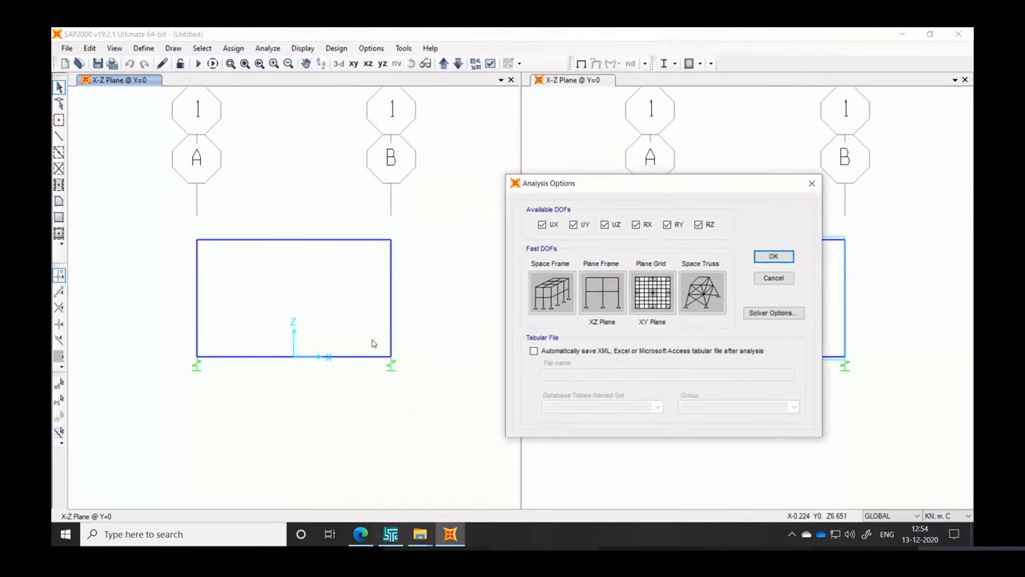
pyautogui.click(600, 292)
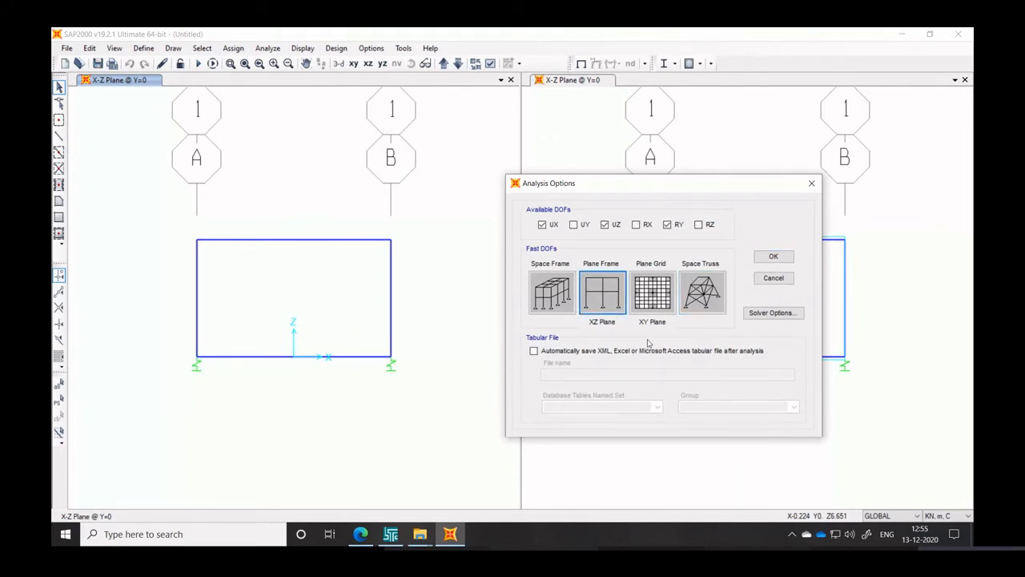
pyautogui.click(769, 258)
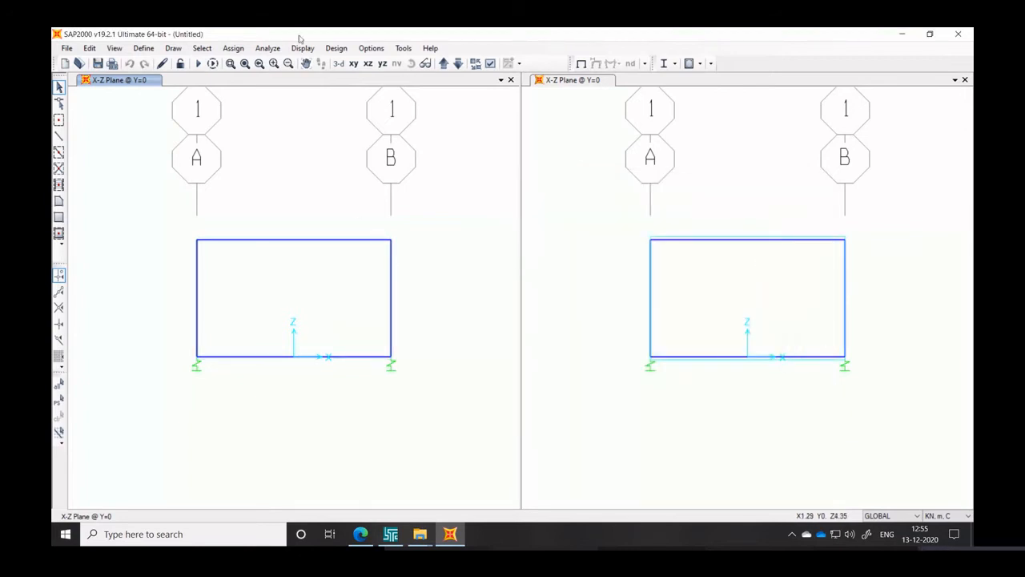
# Run the analysis for all load cases, saving the model as 1Storey in the 4.SAP2000 folder under Lectures
pyautogui.click(267, 48)
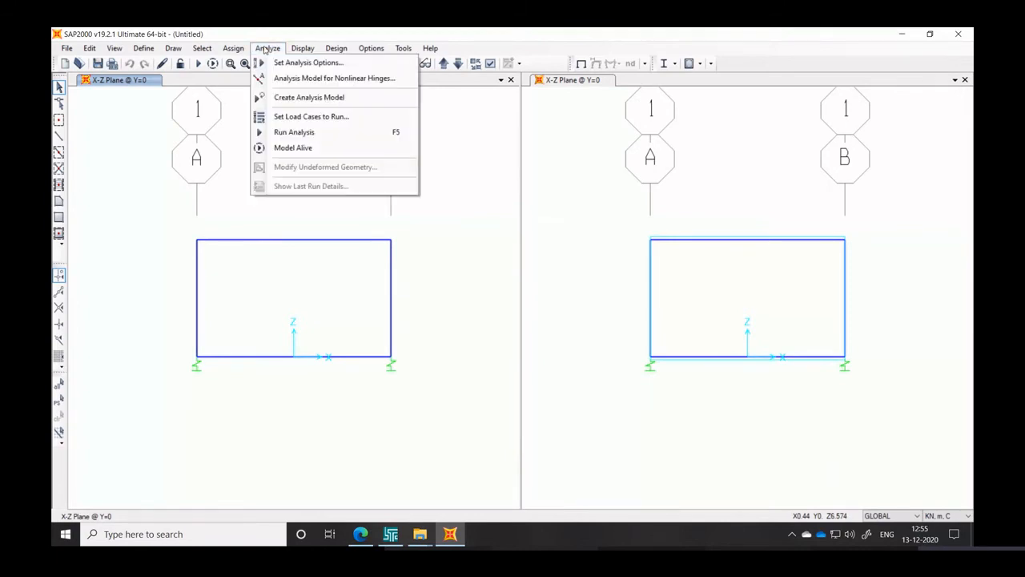
pyautogui.click(293, 132)
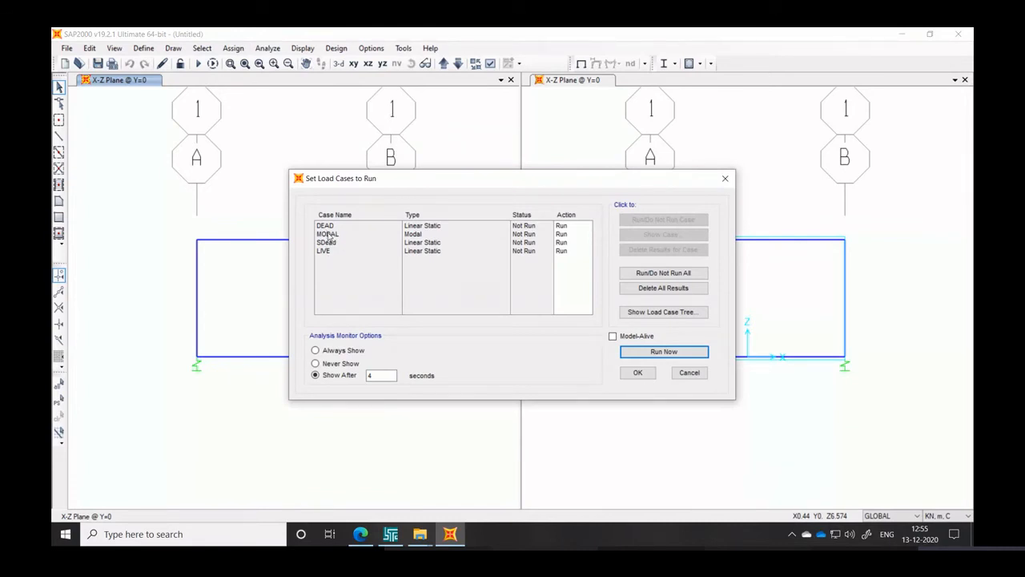
pyautogui.click(673, 355)
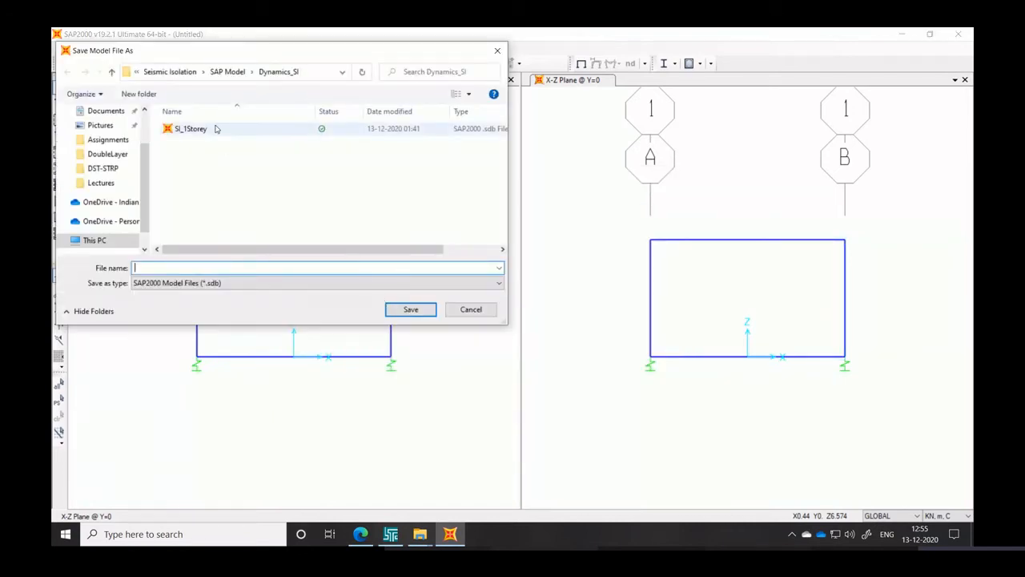
pyautogui.click(101, 184)
pyautogui.doubleClick(189, 129)
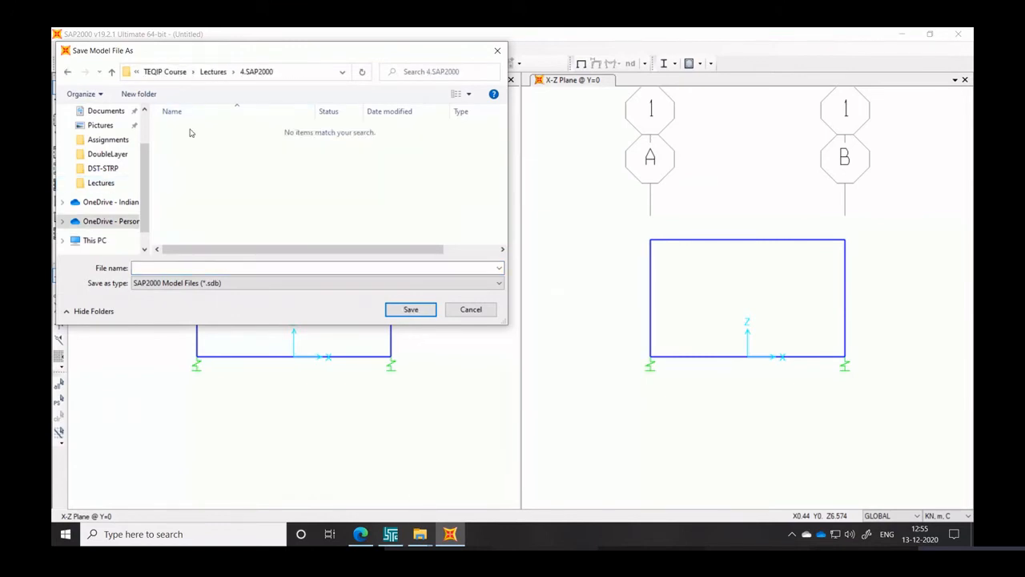
pyautogui.click(155, 267)
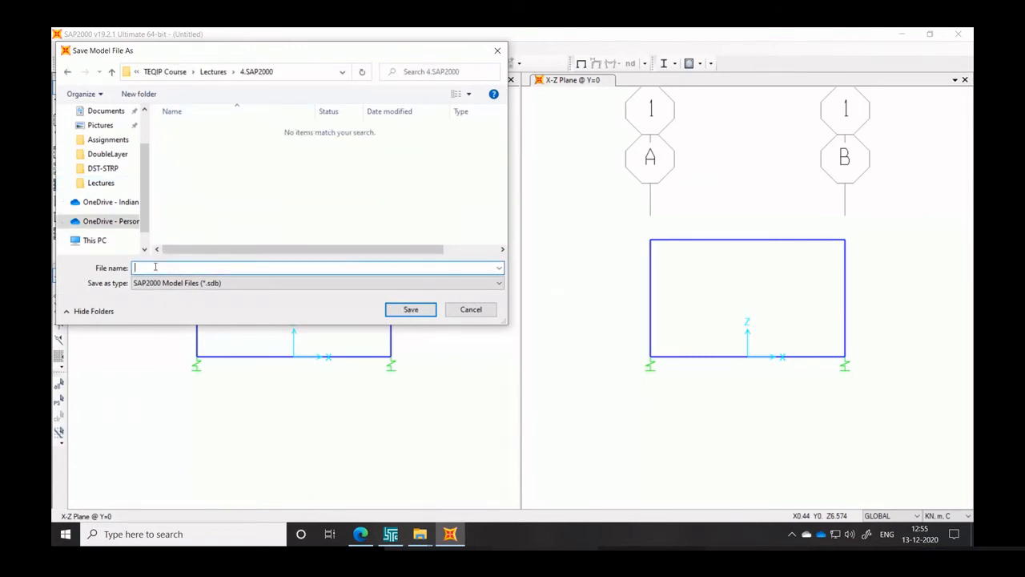
pyautogui.write('1Storey')
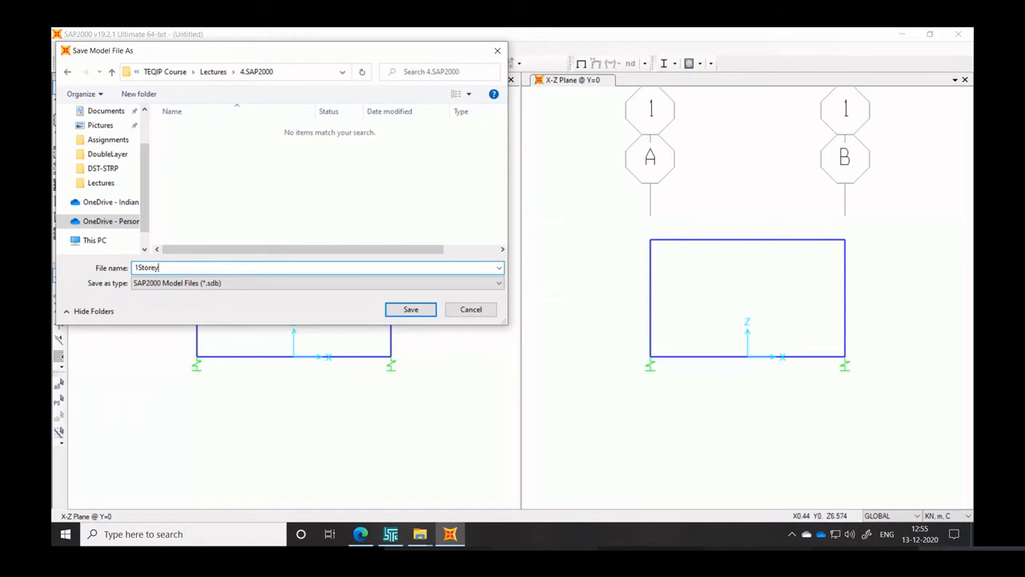
pyautogui.click(411, 310)
pyautogui.press('F5')
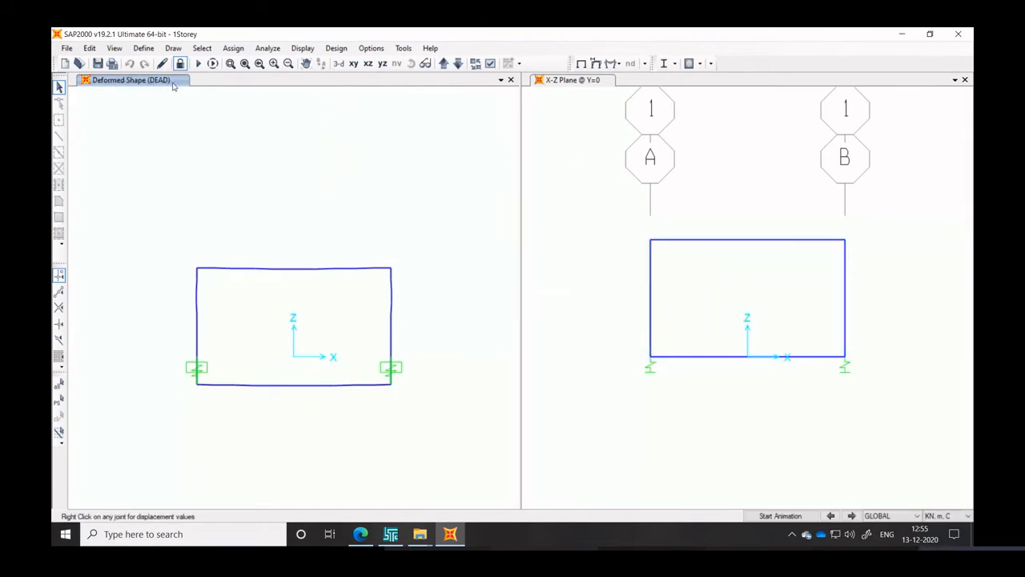
# Display the deformed shape of the MODAL case for mode number 1 with automatic scaling
pyautogui.click(596, 64)
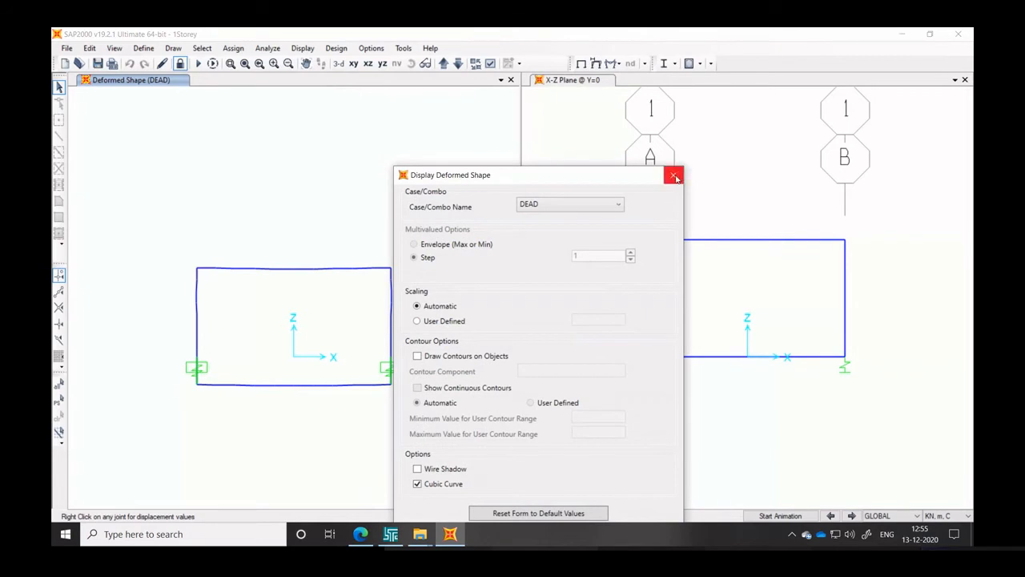
pyautogui.click(670, 168)
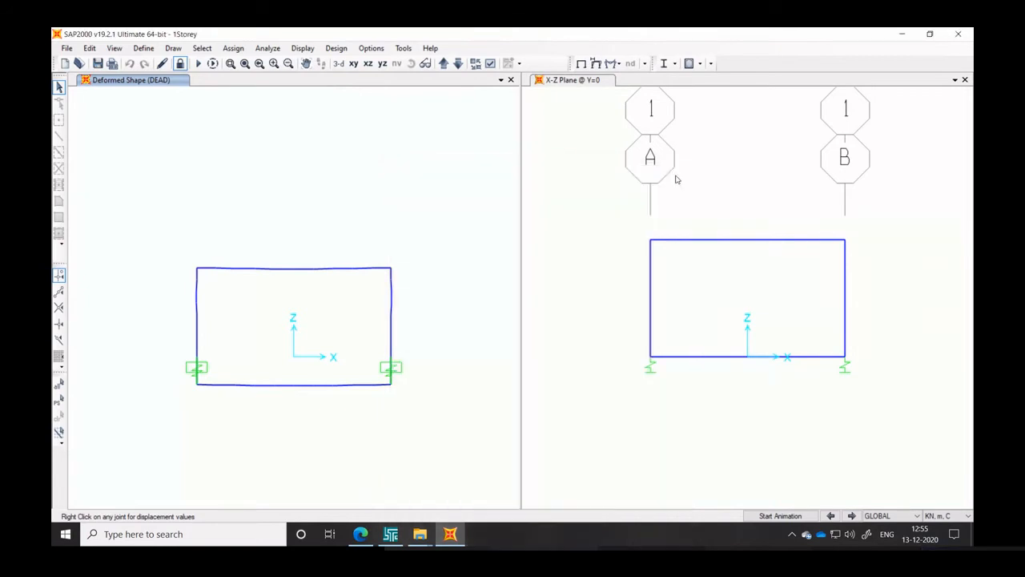
pyautogui.click(596, 64)
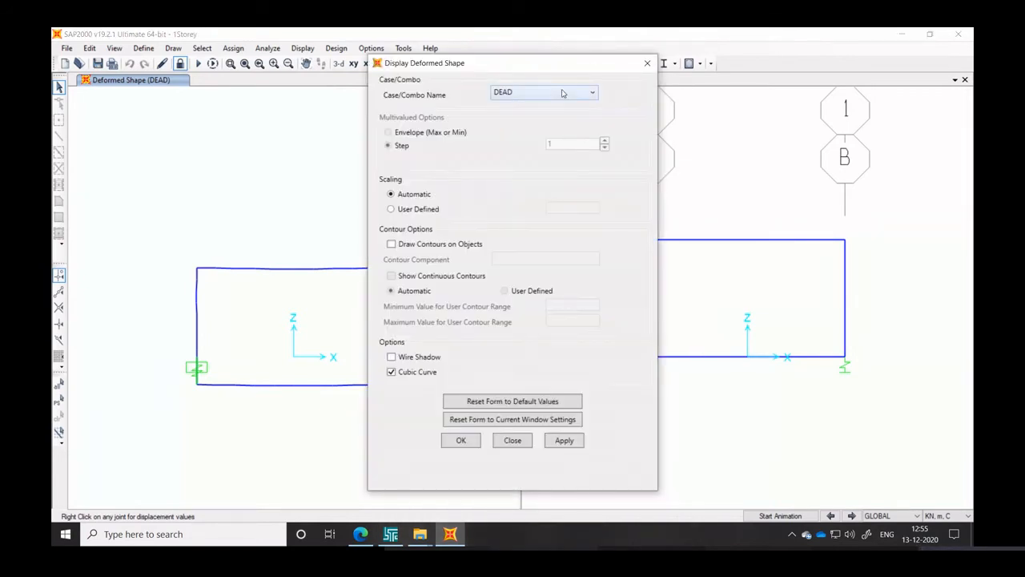
pyautogui.click(562, 93)
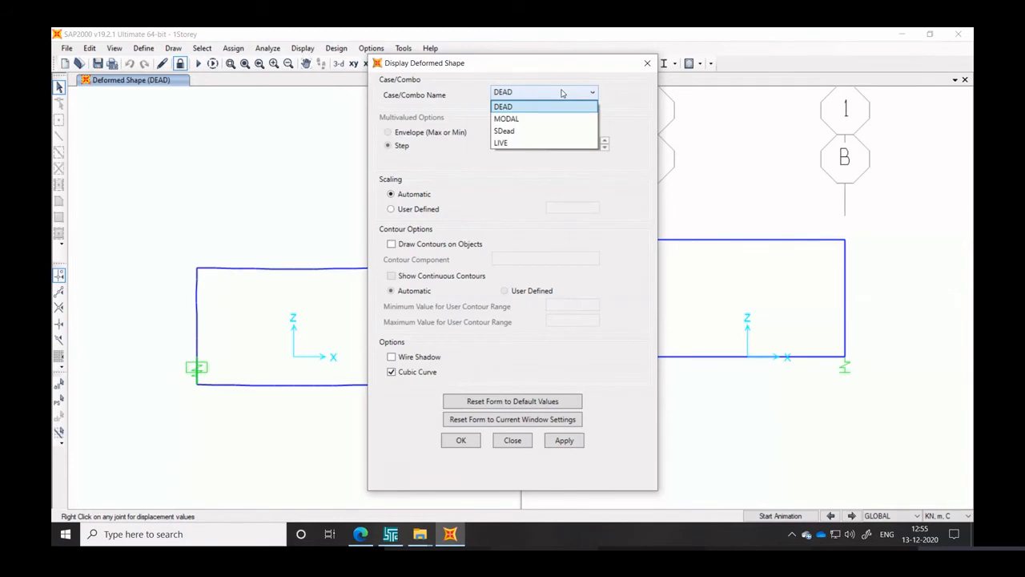
pyautogui.click(525, 121)
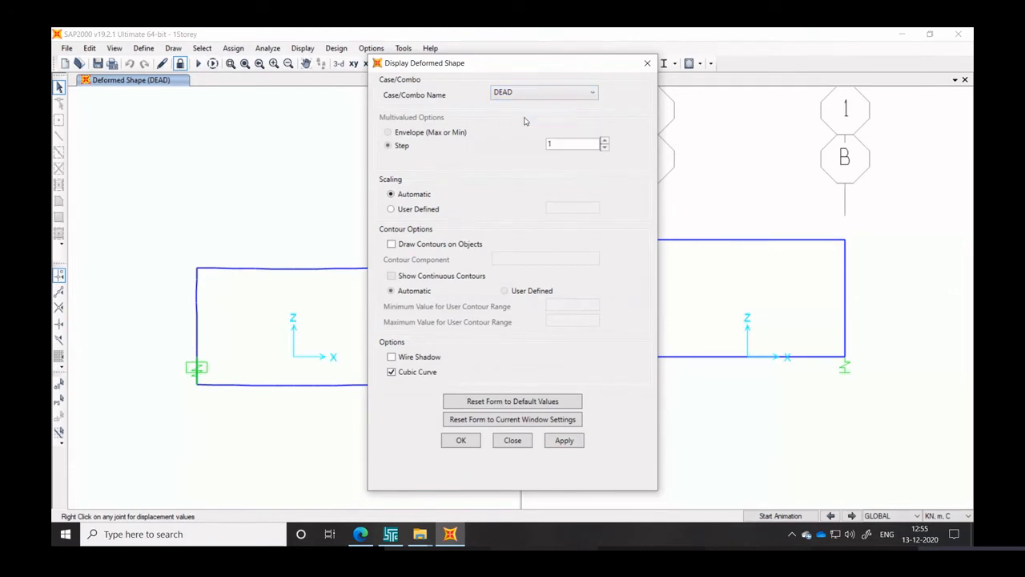
pyautogui.click(561, 441)
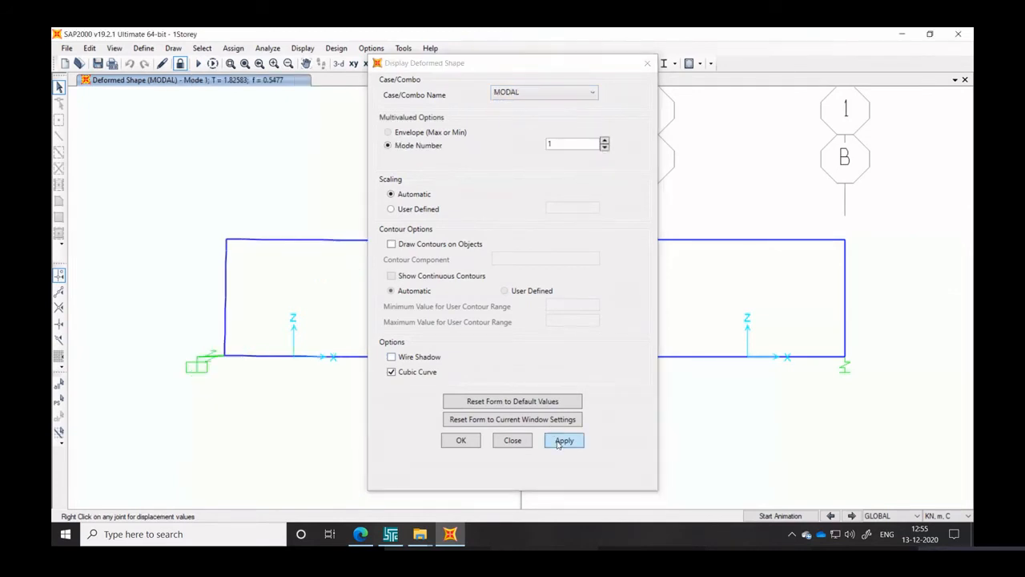
pyautogui.click(465, 442)
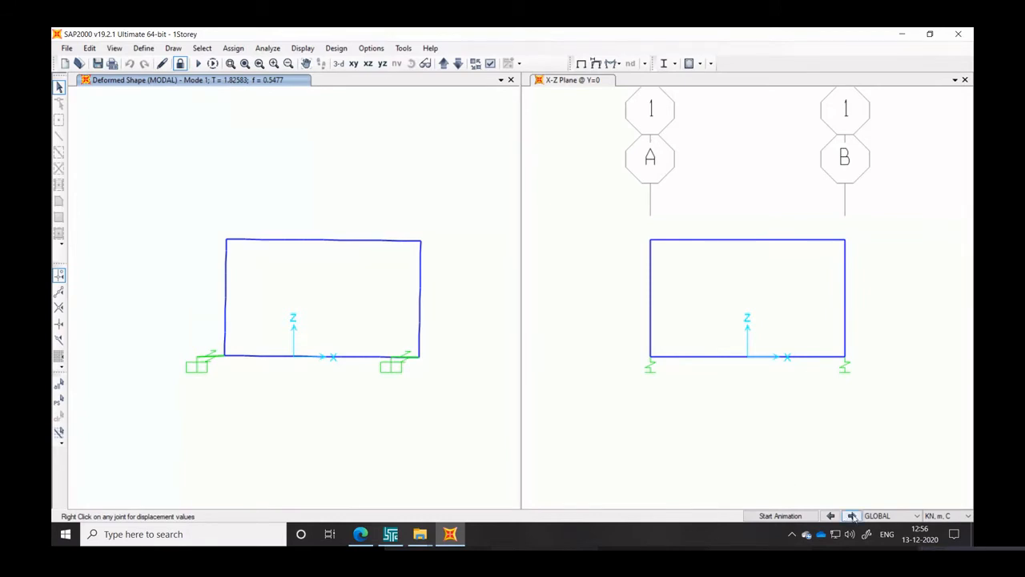
# Animate the MODAL deformed shapes of modes 1, 2 and 3 one after another
pyautogui.click(795, 518)
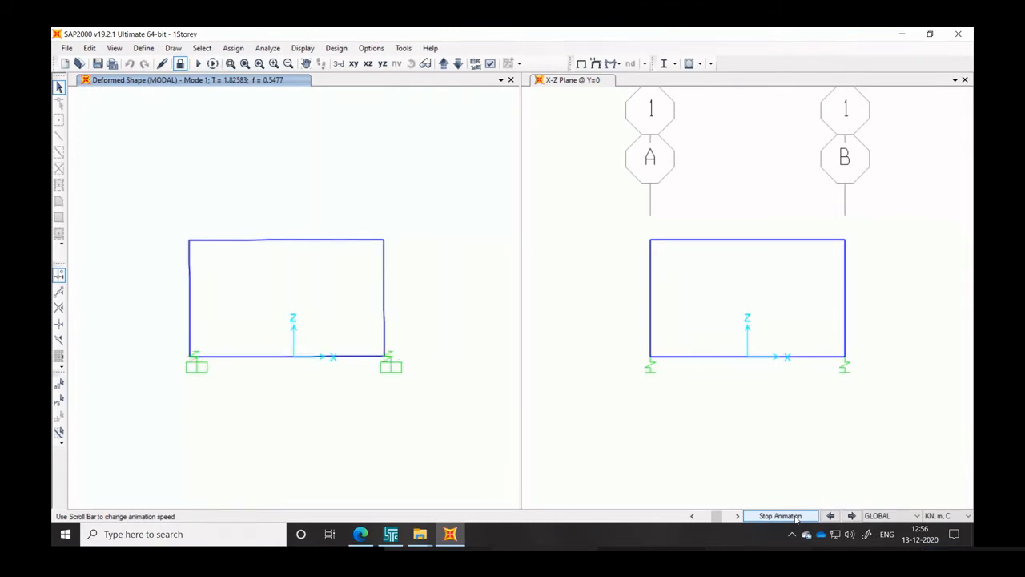
pyautogui.click(796, 518)
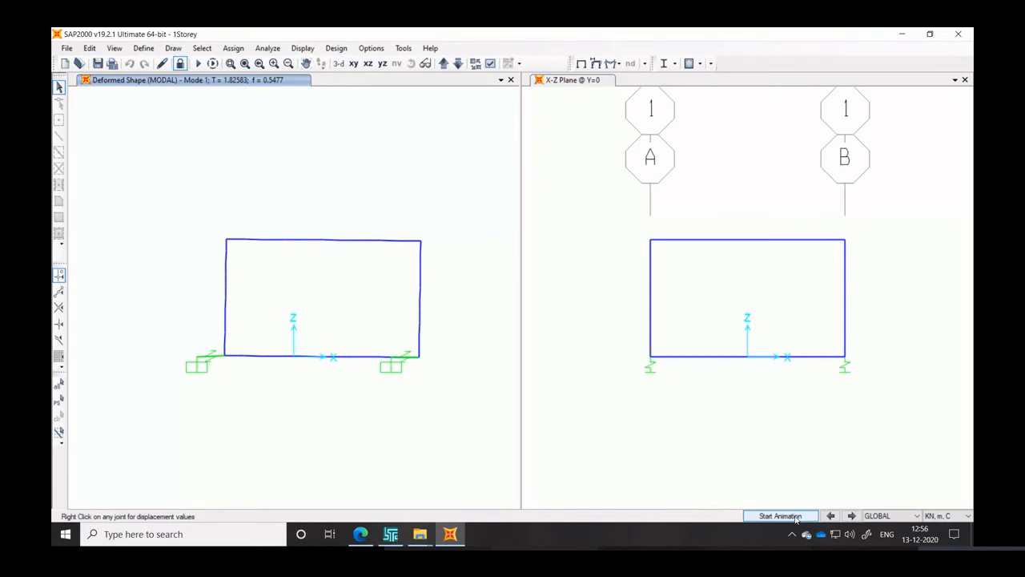
pyautogui.click(852, 517)
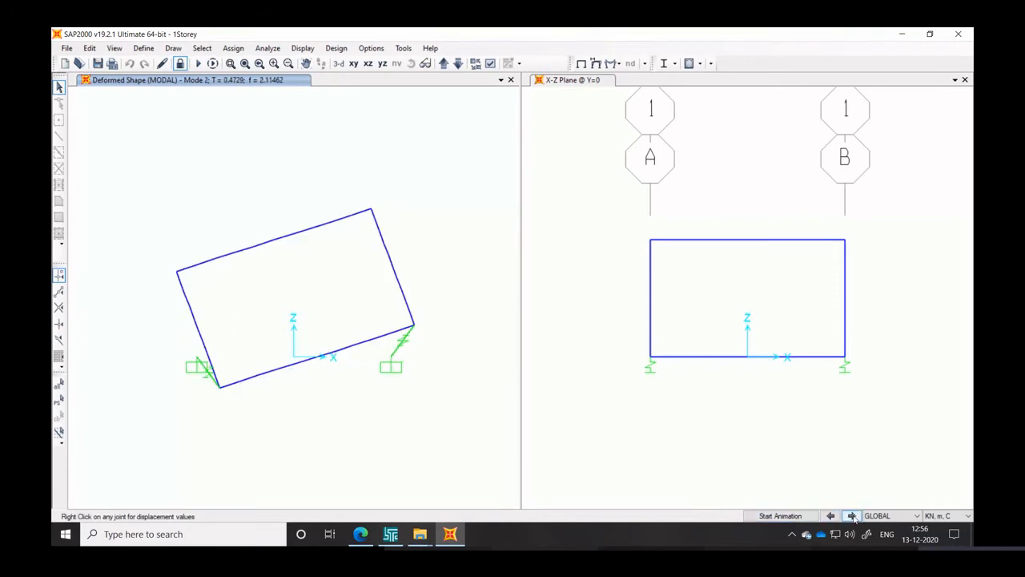
pyautogui.click(779, 516)
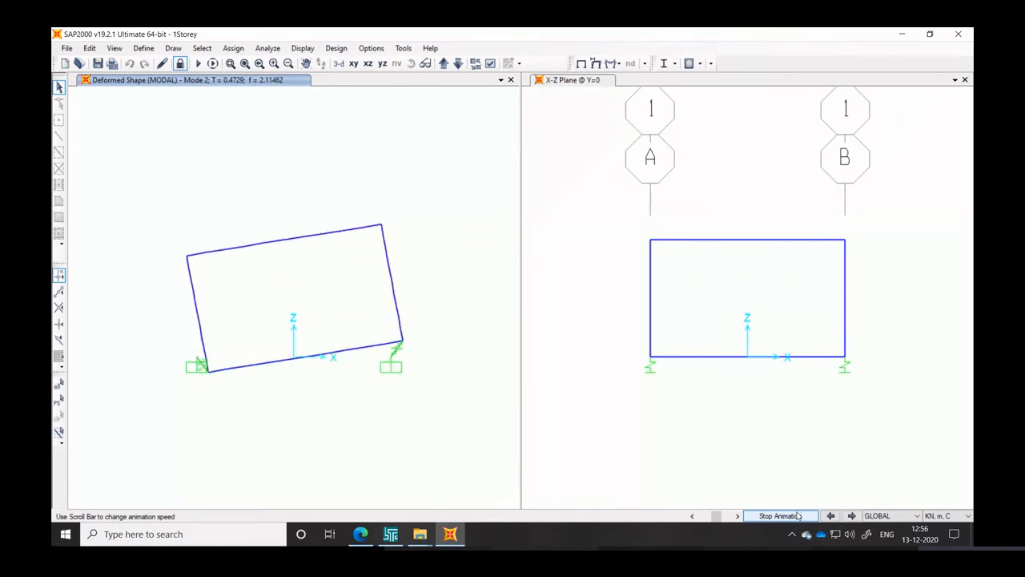
pyautogui.click(830, 516)
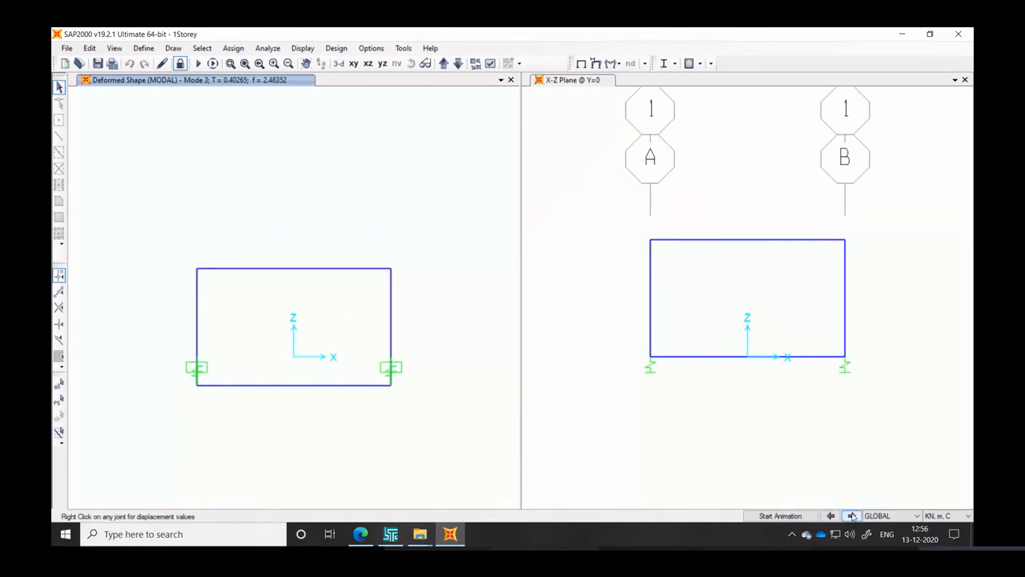
pyautogui.click(782, 516)
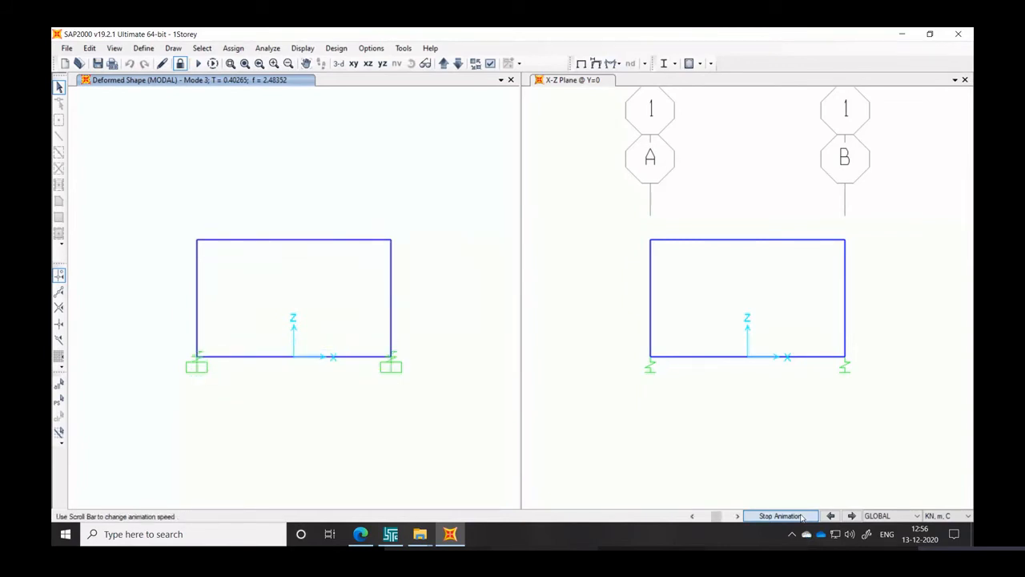
pyautogui.click(801, 516)
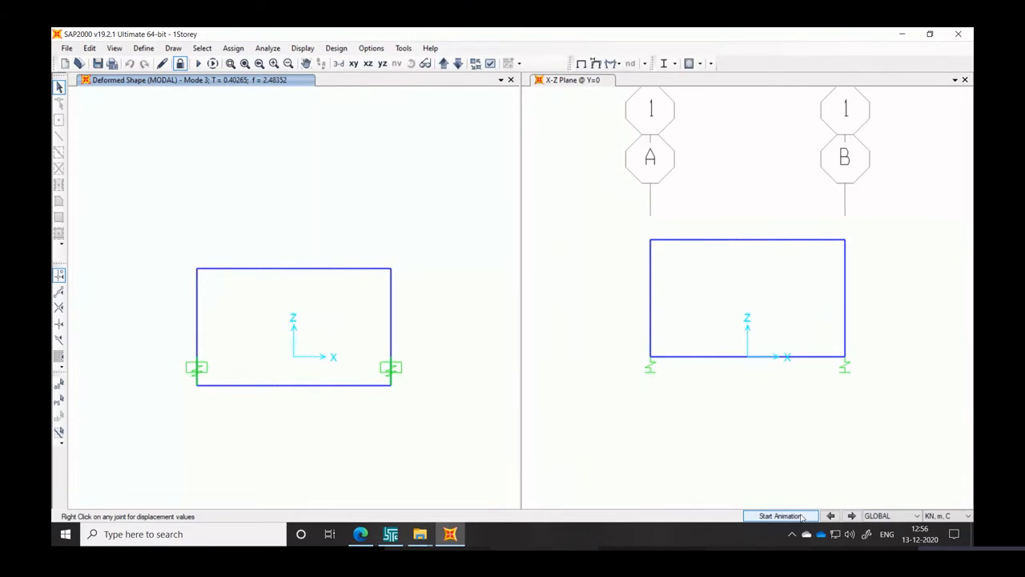
# Step forward through mode shapes 4, 5 and 6, animating modes 5 and 6
pyautogui.click(851, 516)
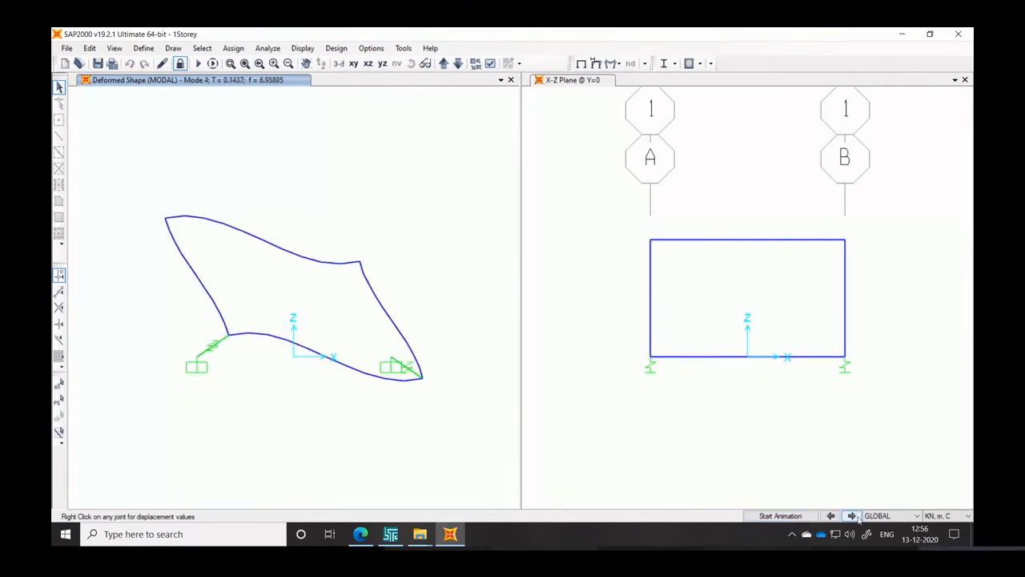
pyautogui.click(854, 516)
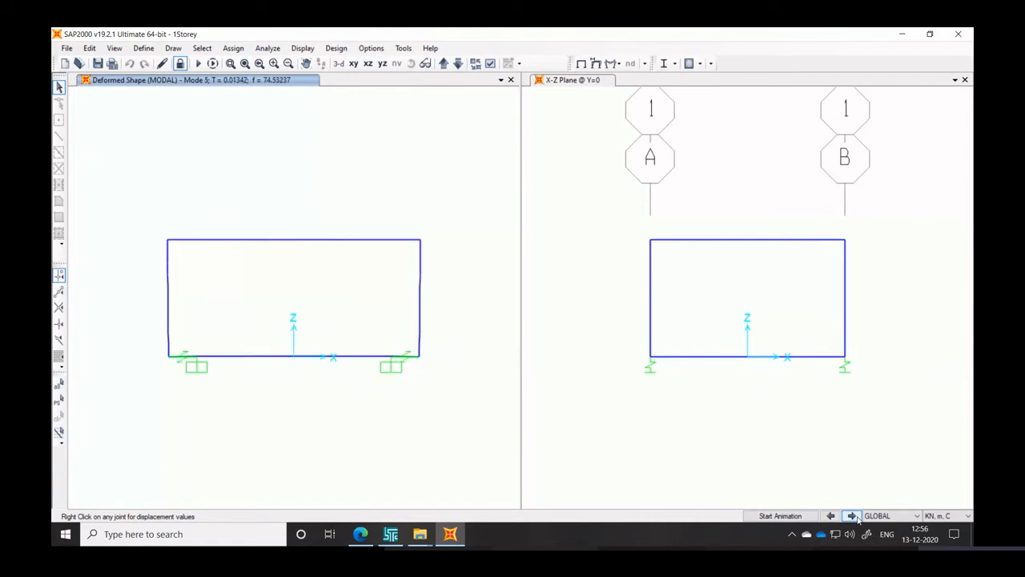
pyautogui.click(781, 516)
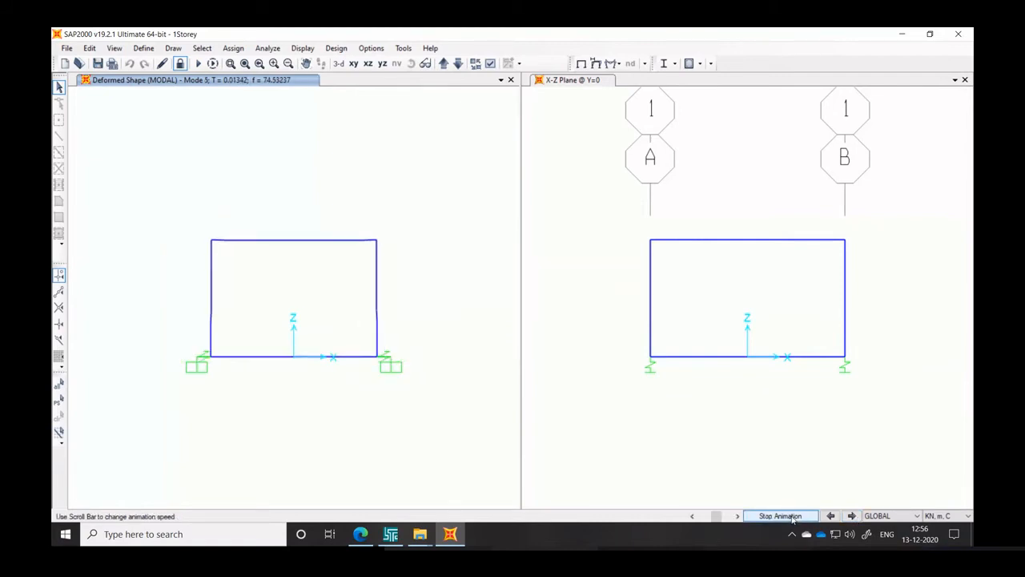
pyautogui.click(851, 516)
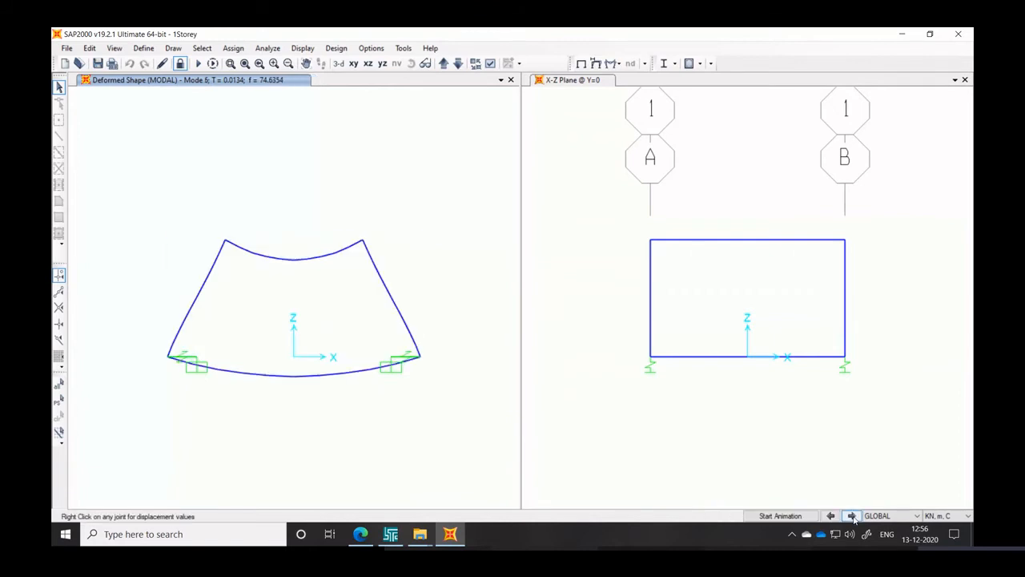
pyautogui.click(798, 516)
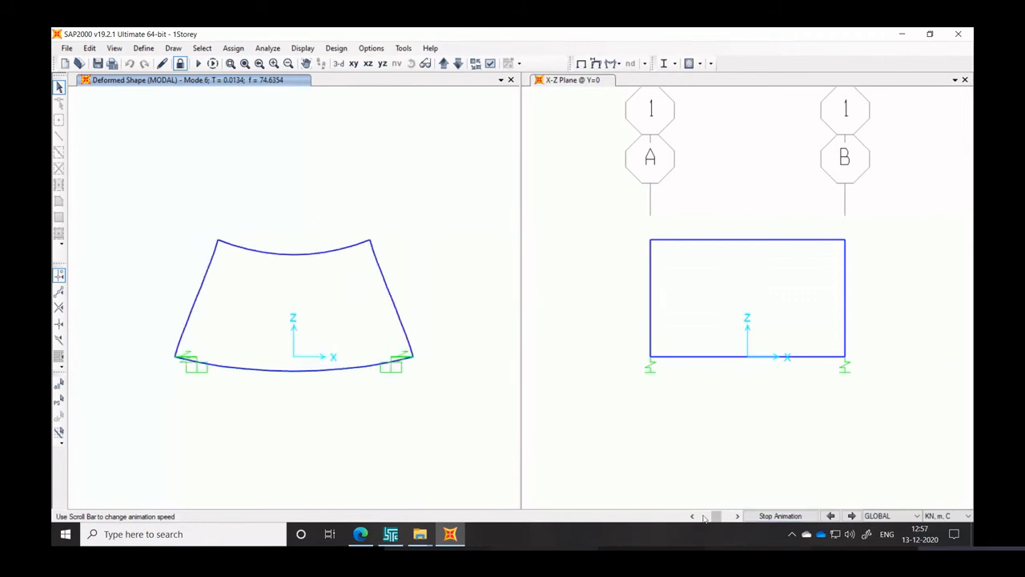
# Step back through the mode shapes from mode 6 to mode 2
pyautogui.click(832, 516)
pyautogui.click(832, 516)
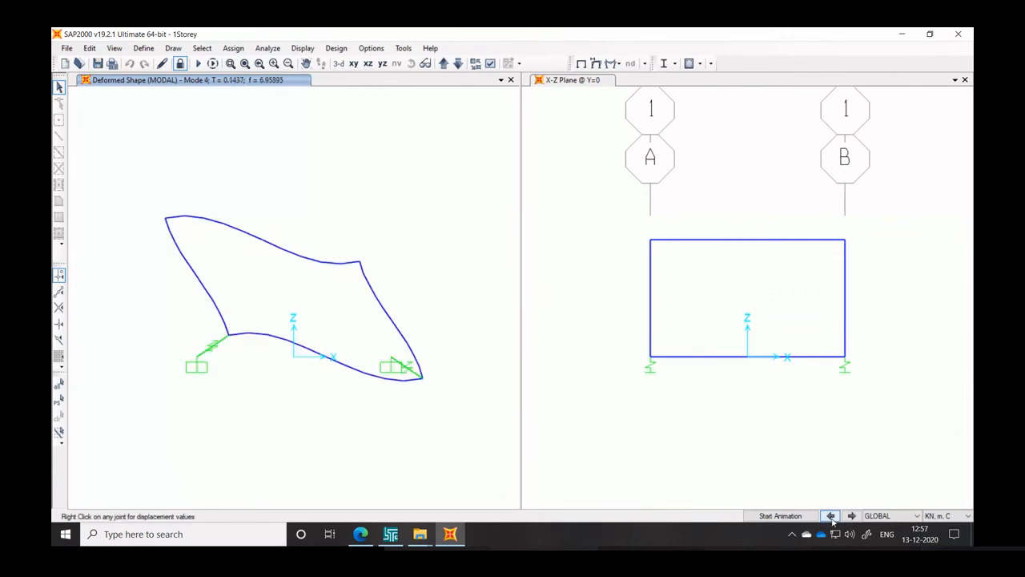
pyautogui.click(831, 516)
pyautogui.click(831, 516)
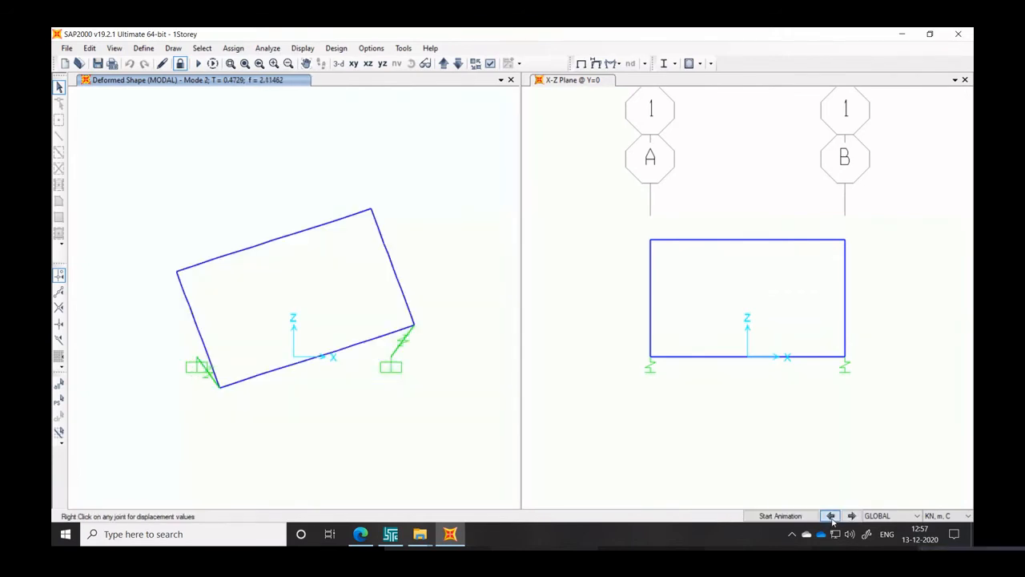
# Step back from mode shape 2 to mode shape 1
pyautogui.click(831, 516)
pyautogui.click(832, 518)
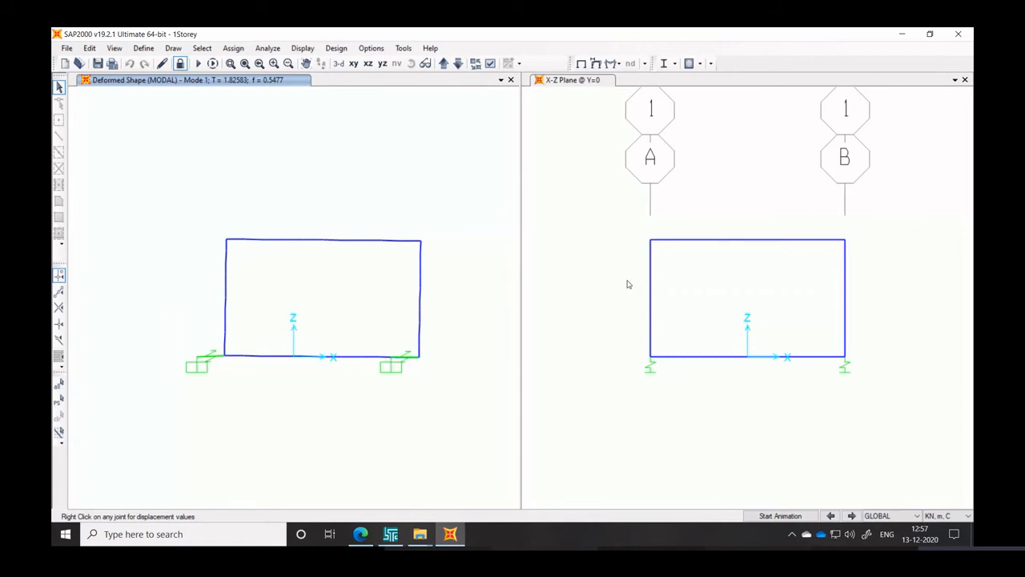
# Examine the Modal Periods And Frequencies and Modal Participating Mass Ratios results tables for the MODAL case, and close them
pyautogui.click(305, 48)
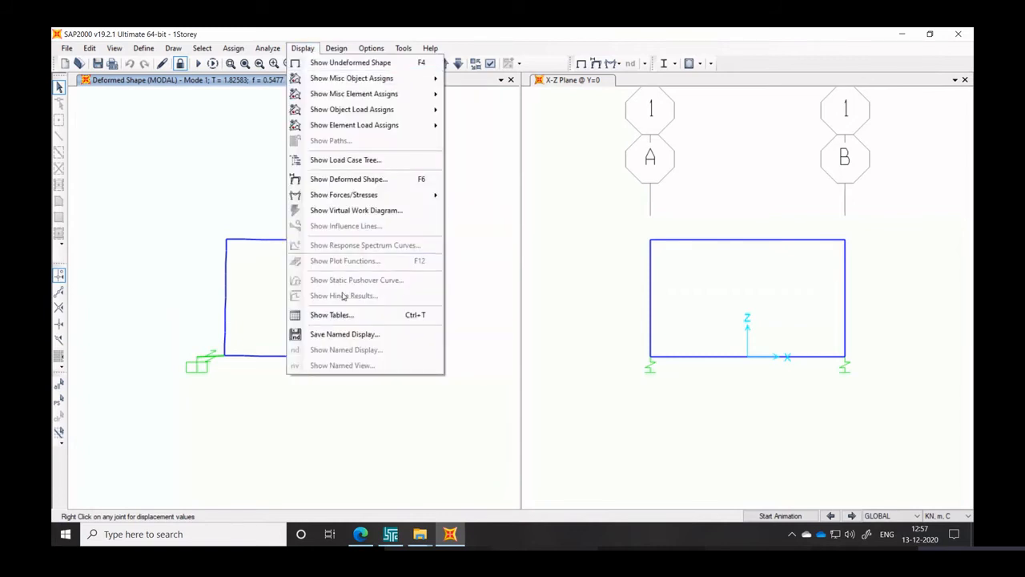
pyautogui.click(329, 315)
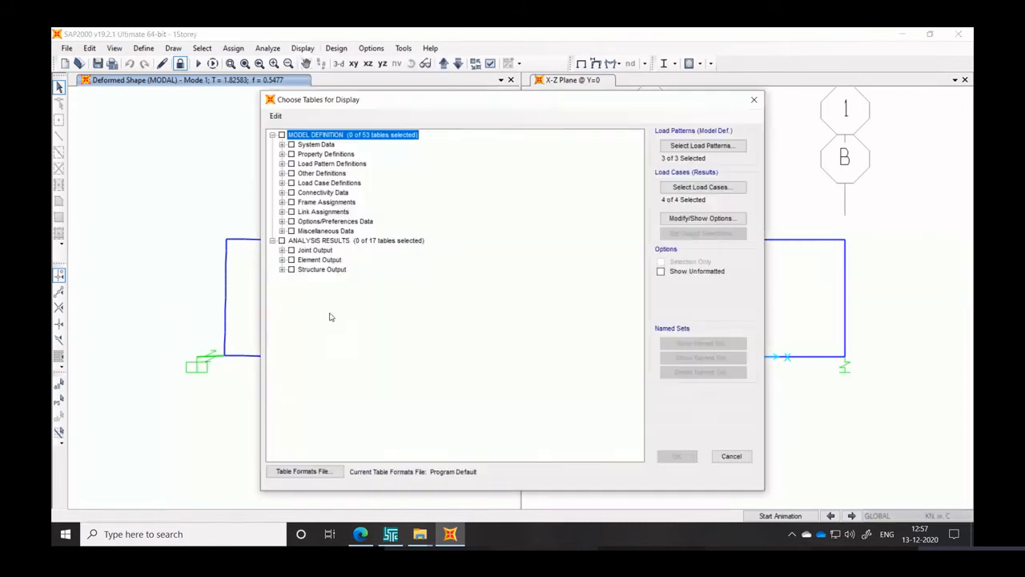
pyautogui.moveTo(403, 93); pyautogui.dragTo(566, 99)
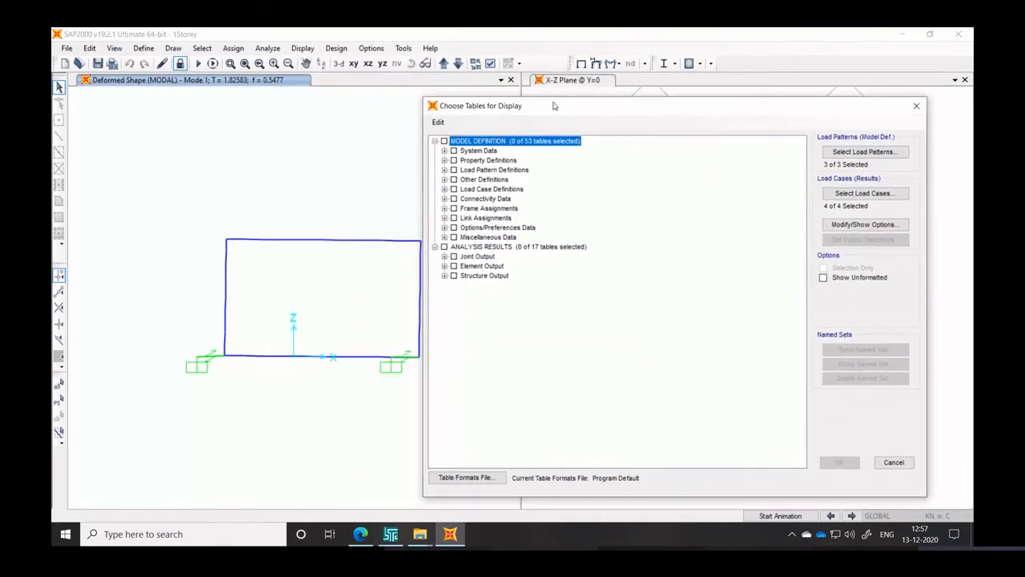
pyautogui.click(445, 276)
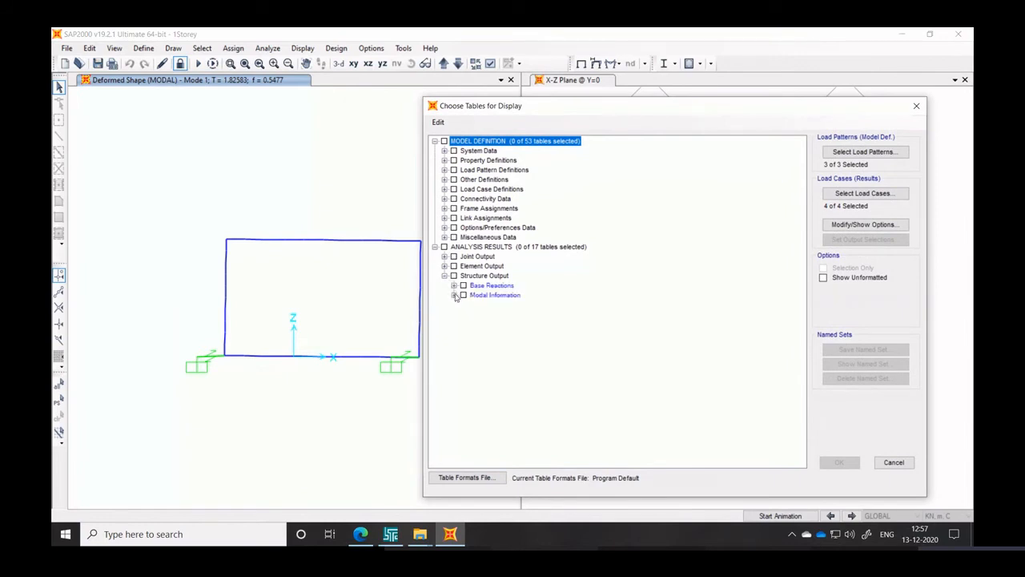
pyautogui.click(453, 294)
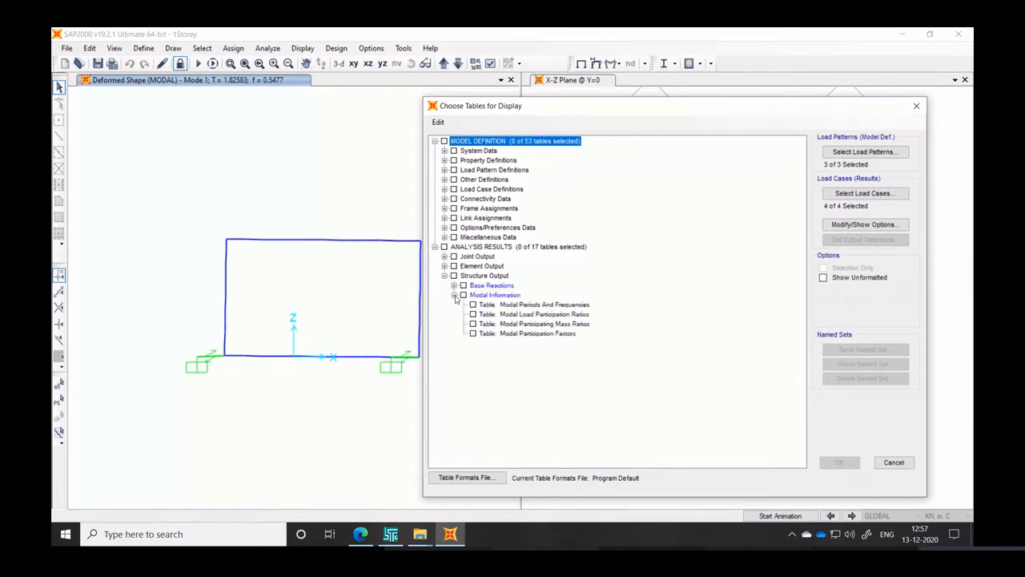
pyautogui.click(473, 305)
pyautogui.click(473, 305)
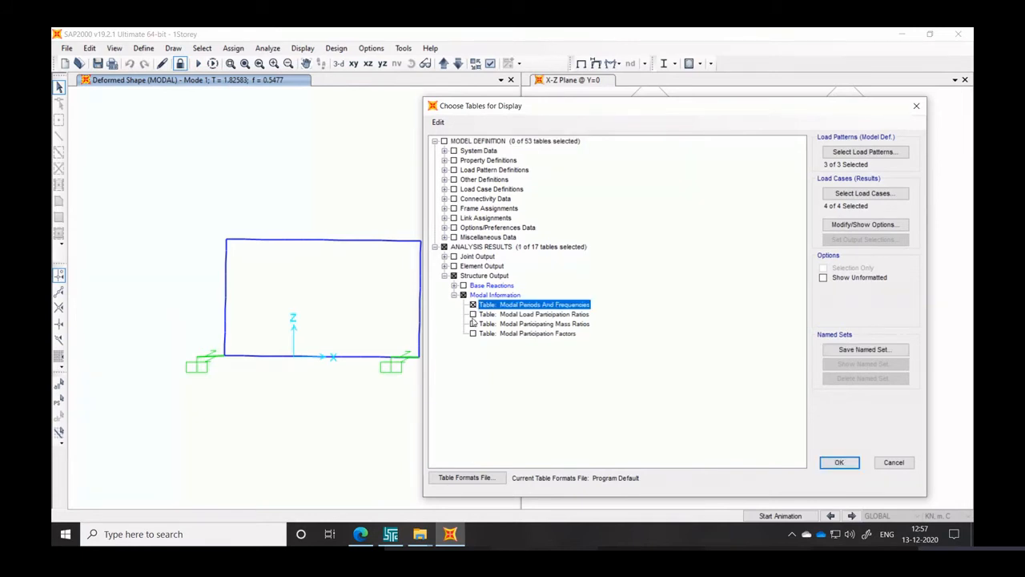
pyautogui.click(474, 324)
pyautogui.click(473, 324)
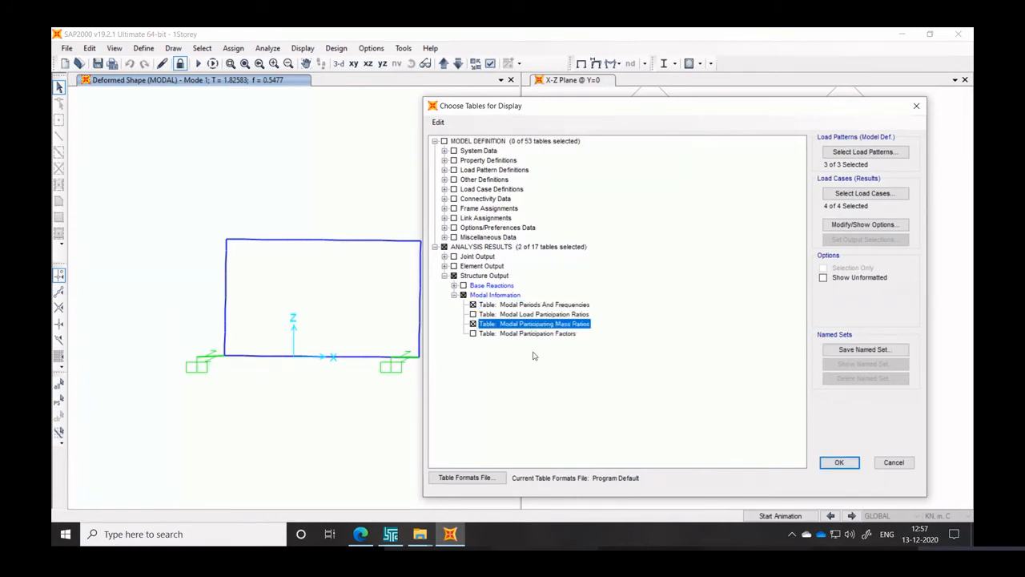
pyautogui.click(841, 462)
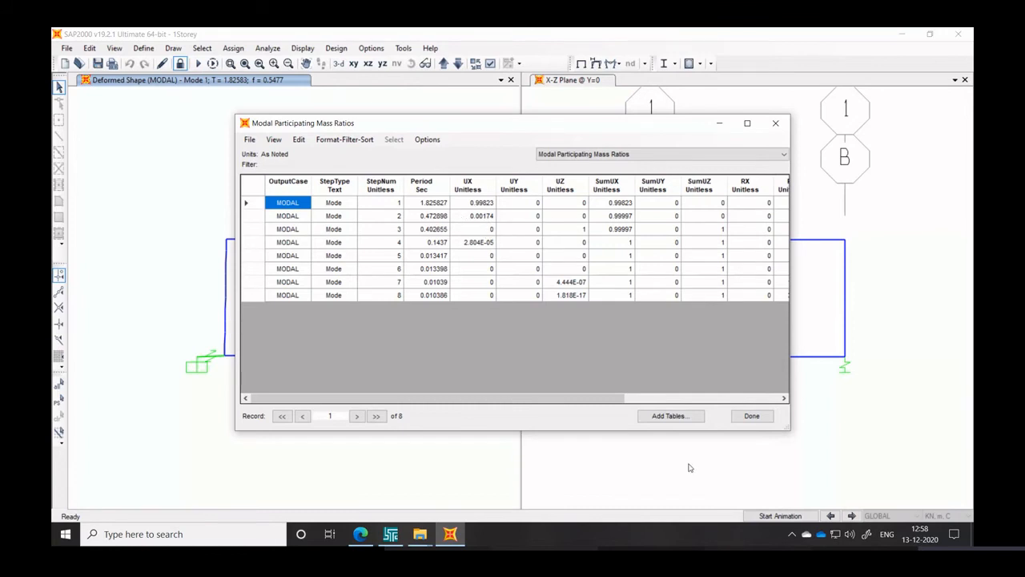
pyautogui.click(753, 415)
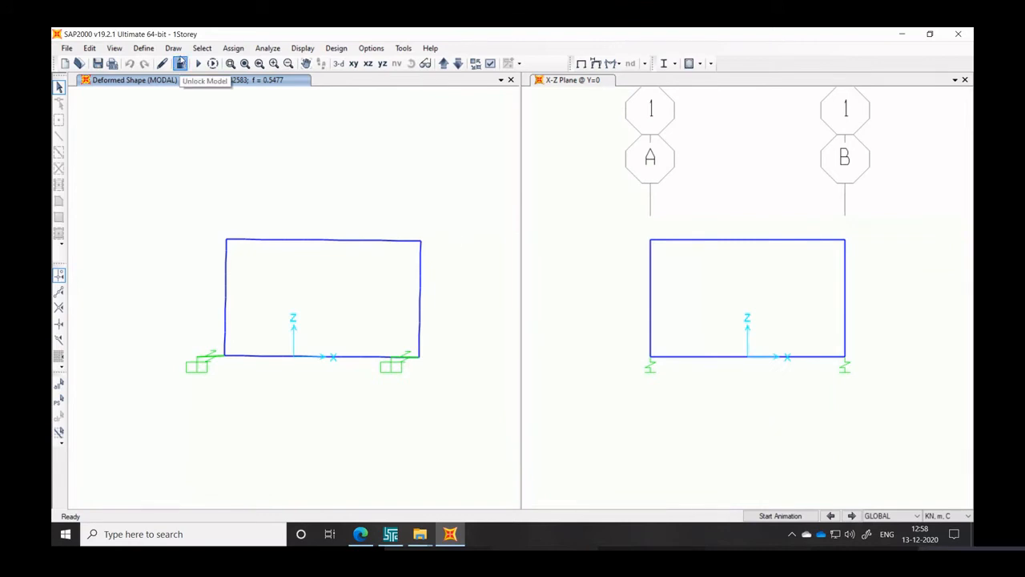
# Unlock the analysed model so that its properties can be edited
pyautogui.click(180, 64)
pyautogui.click(532, 327)
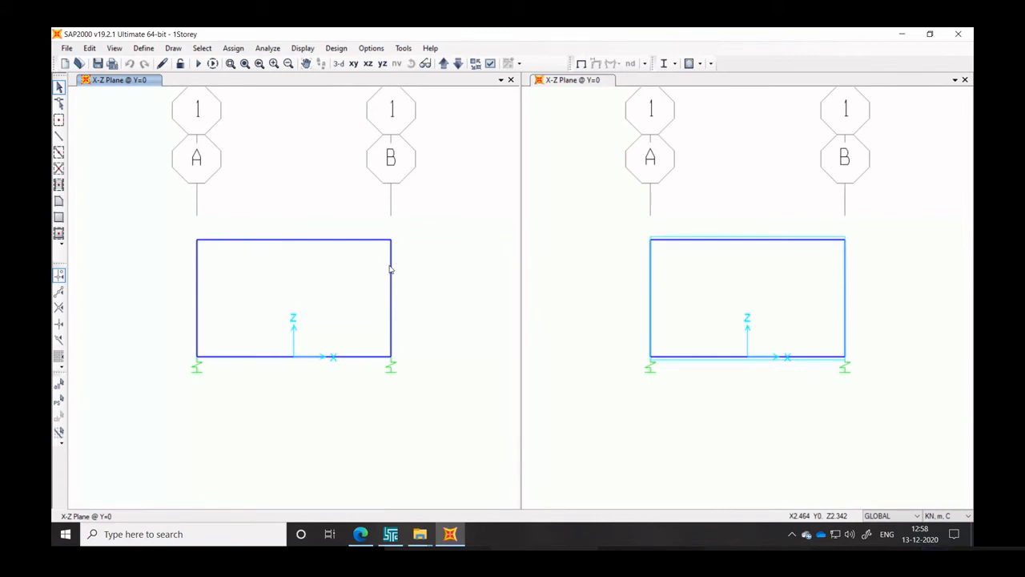
# Set the LRB rubber isolator link's effective stiffness in direction U2 to 5000
pyautogui.click(142, 50)
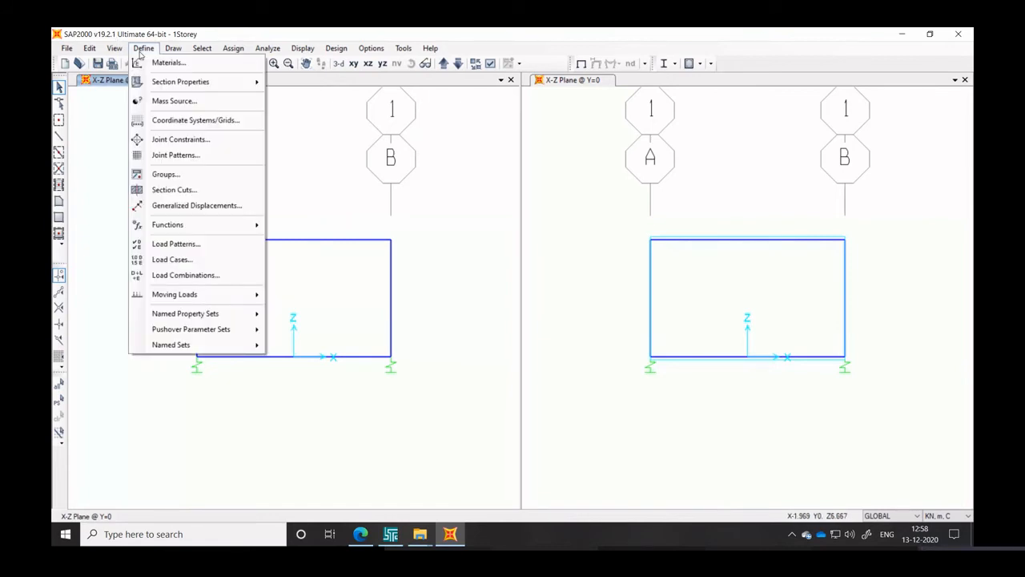
pyautogui.moveTo(154, 84)
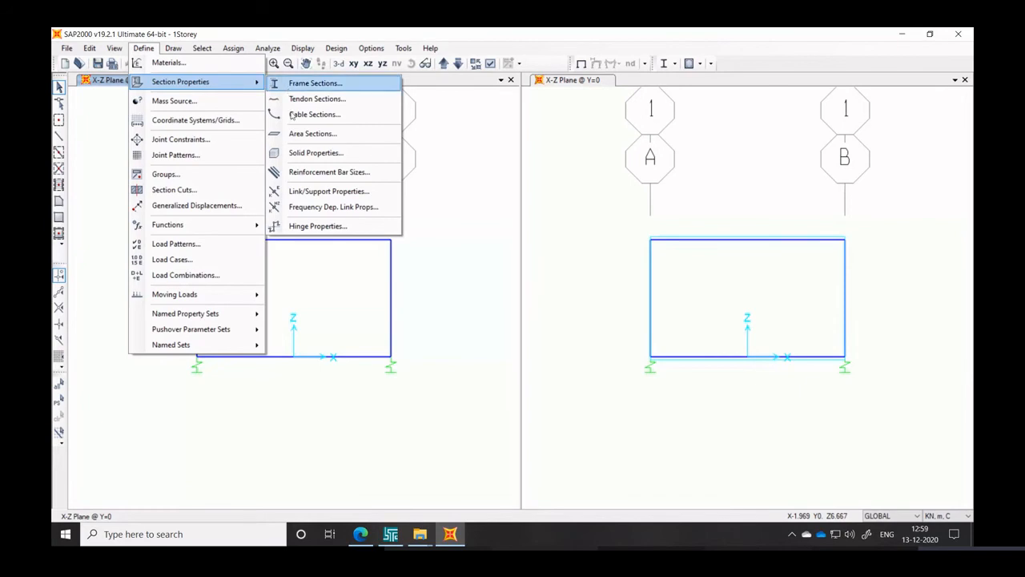
pyautogui.click(312, 193)
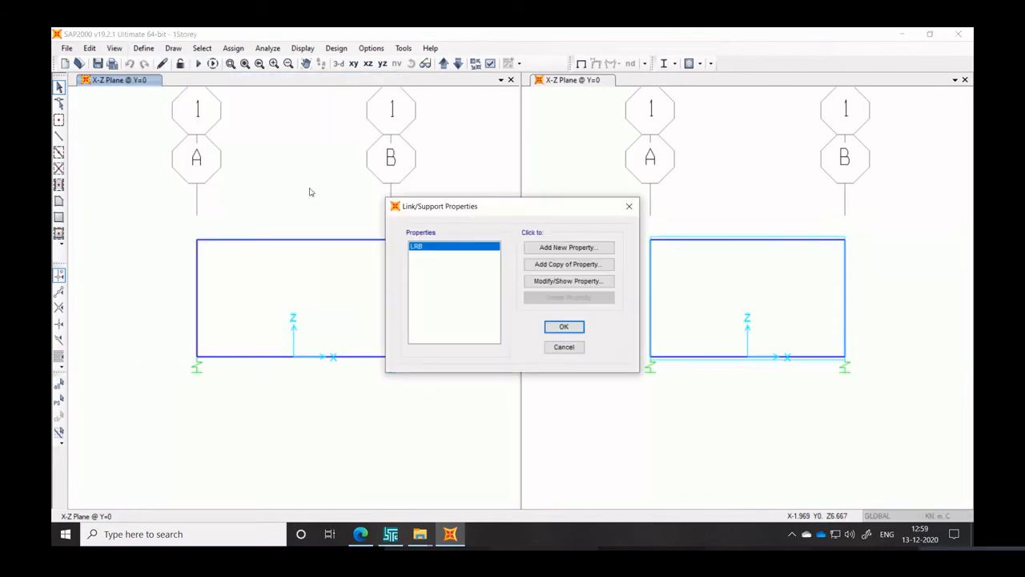
pyautogui.click(547, 282)
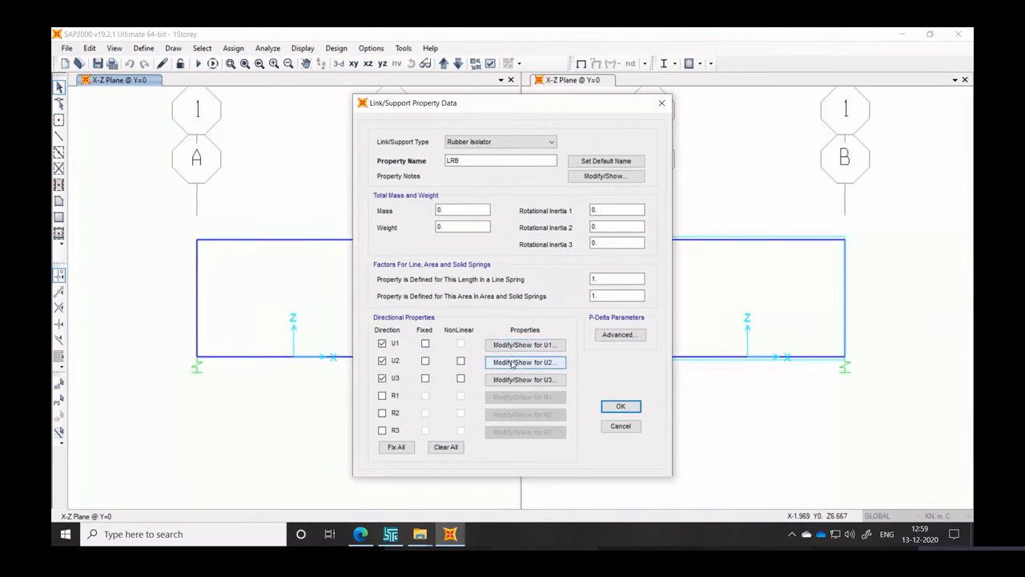
pyautogui.click(513, 362)
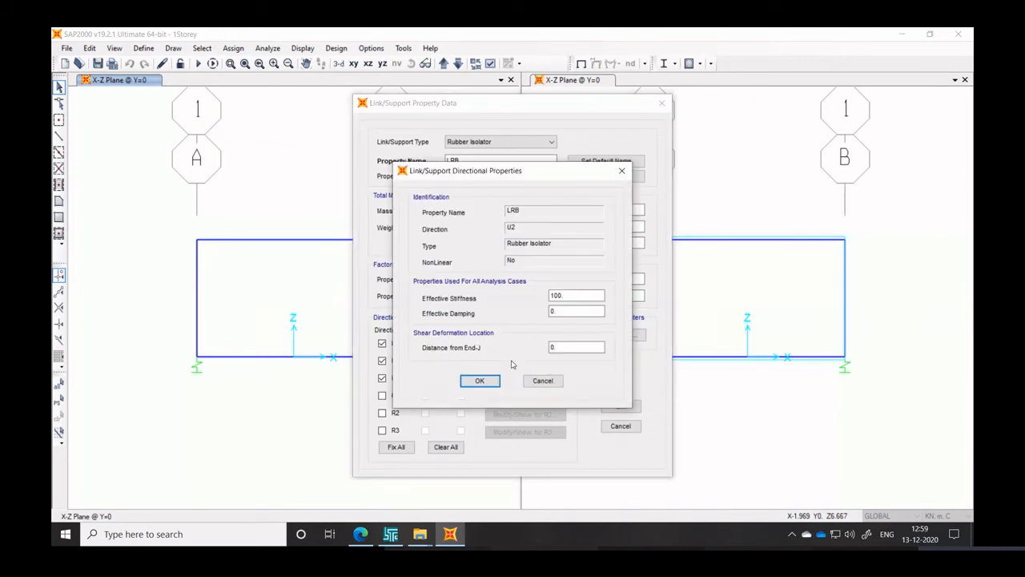
pyautogui.click(552, 295)
pyautogui.moveTo(569, 295); pyautogui.dragTo(508, 295)
pyautogui.write('5')
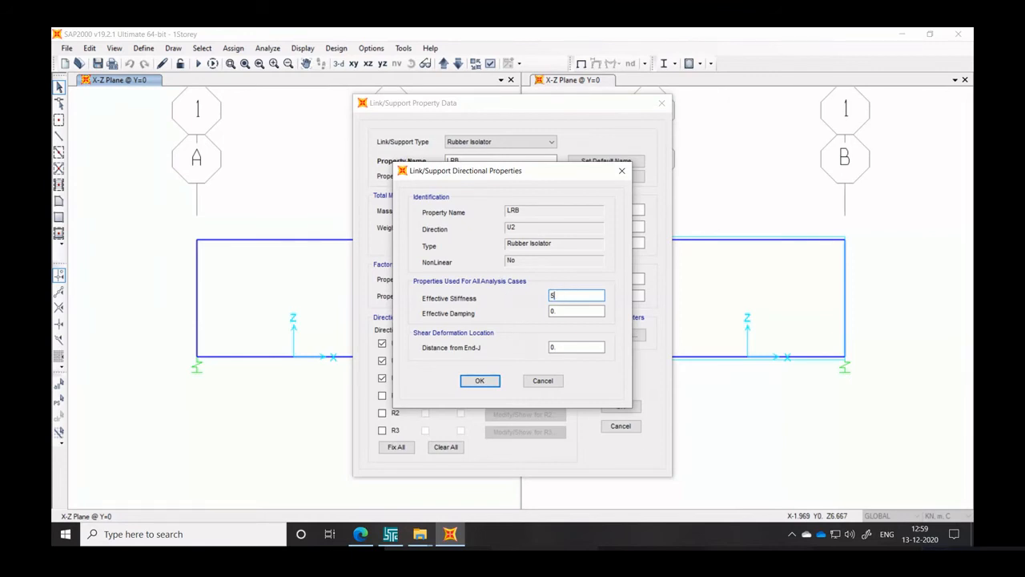
pyautogui.write('000')
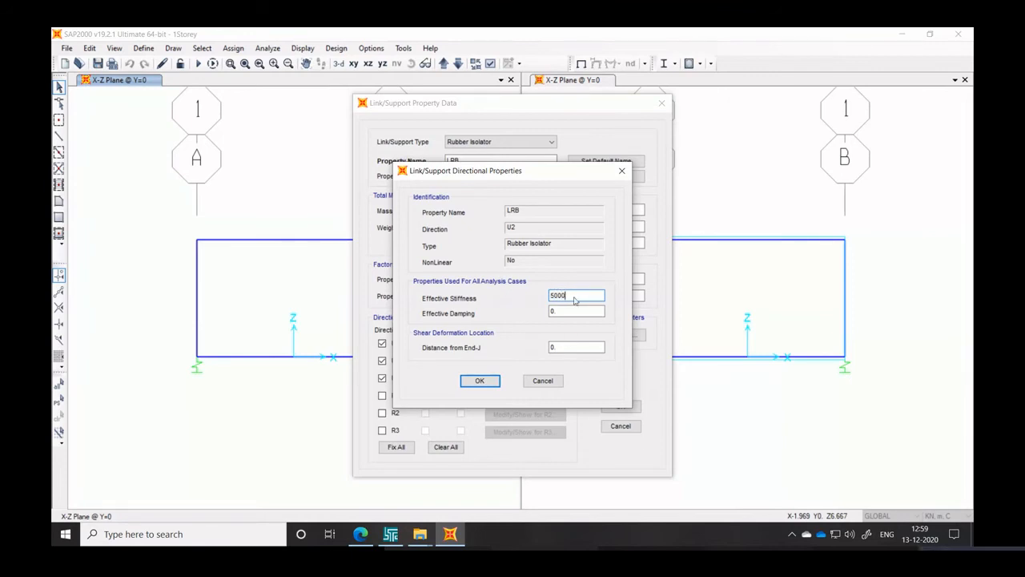
pyautogui.moveTo(574, 297); pyautogui.dragTo(508, 298)
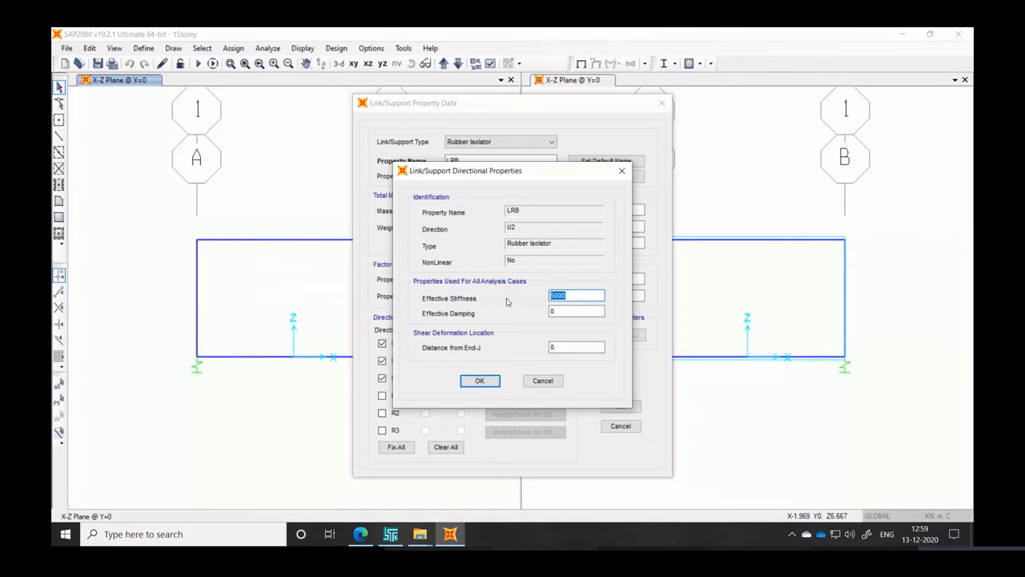
pyautogui.click(481, 379)
# Set the LRB link's effective stiffness in direction U3 to 5000
pyautogui.click(512, 380)
pyautogui.write('5000')
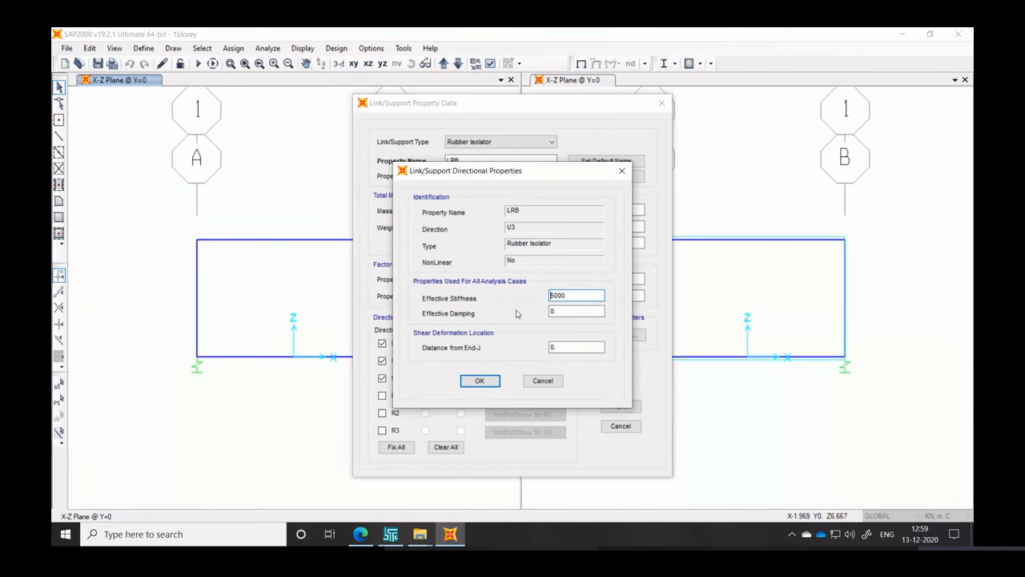
pyautogui.click(481, 381)
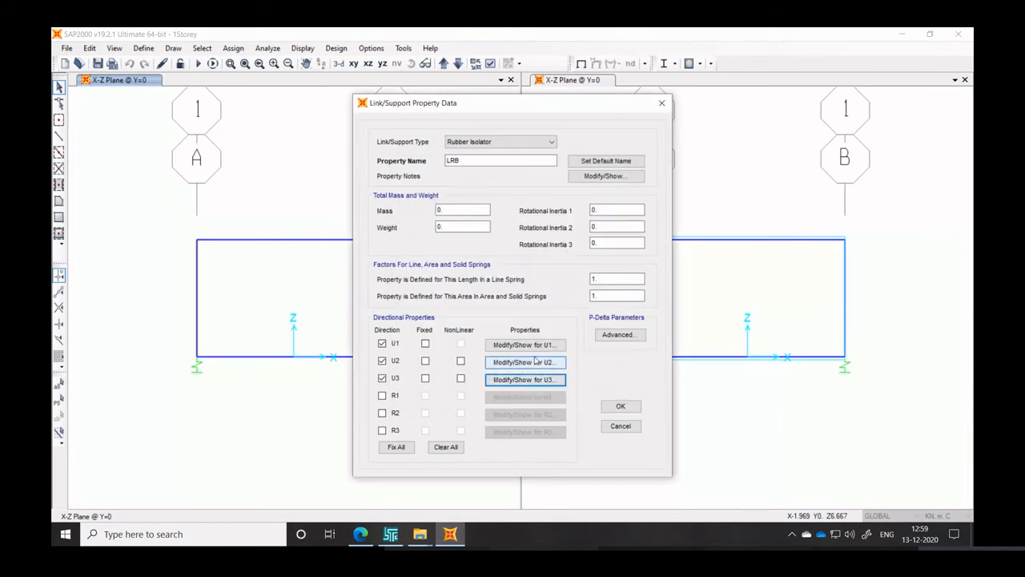
# Change the LRB link's effective stiffness in direction U1 and accept the modified link property
pyautogui.click(507, 346)
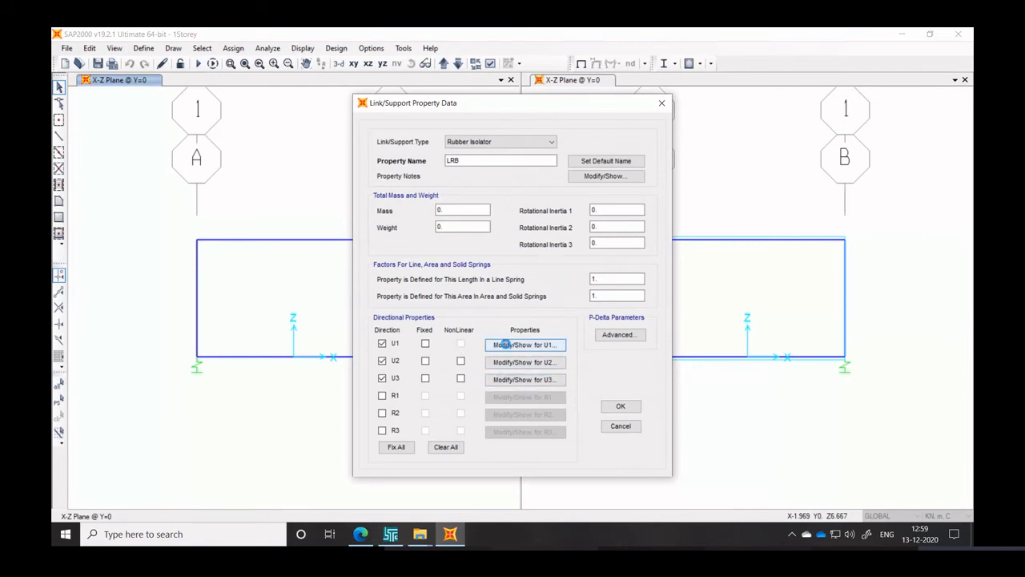
pyautogui.click(572, 313)
pyautogui.doubleClick(572, 313)
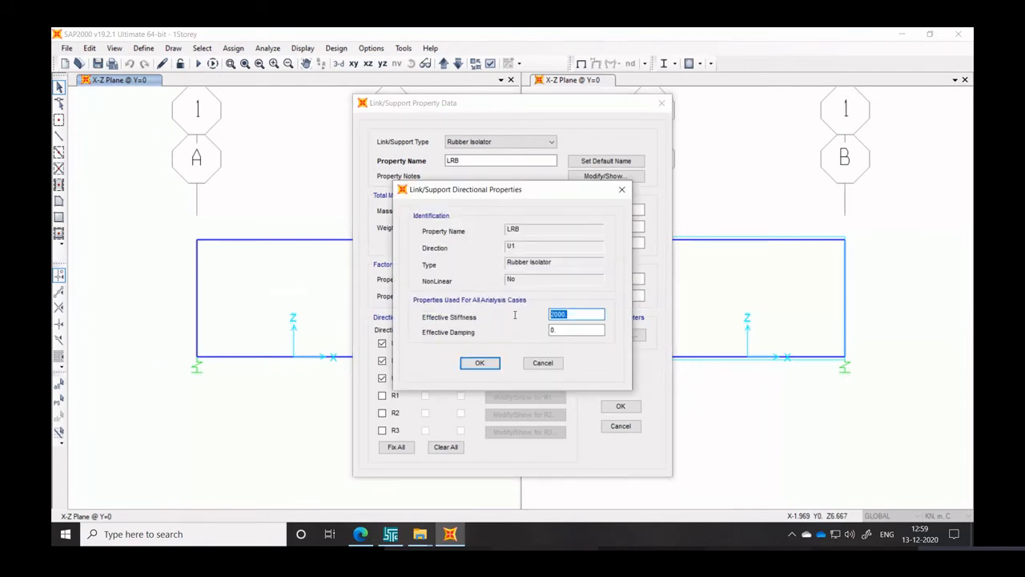
pyautogui.write('5000')
pyautogui.moveTo(553, 314); pyautogui.dragTo(544, 318)
pyautogui.write('1')
pyautogui.click(490, 364)
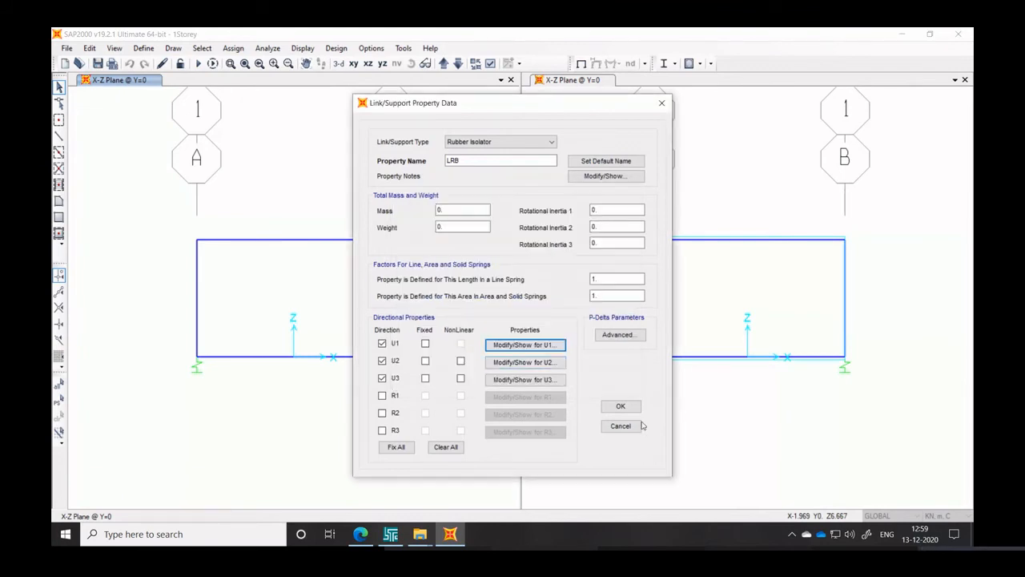
pyautogui.click(621, 407)
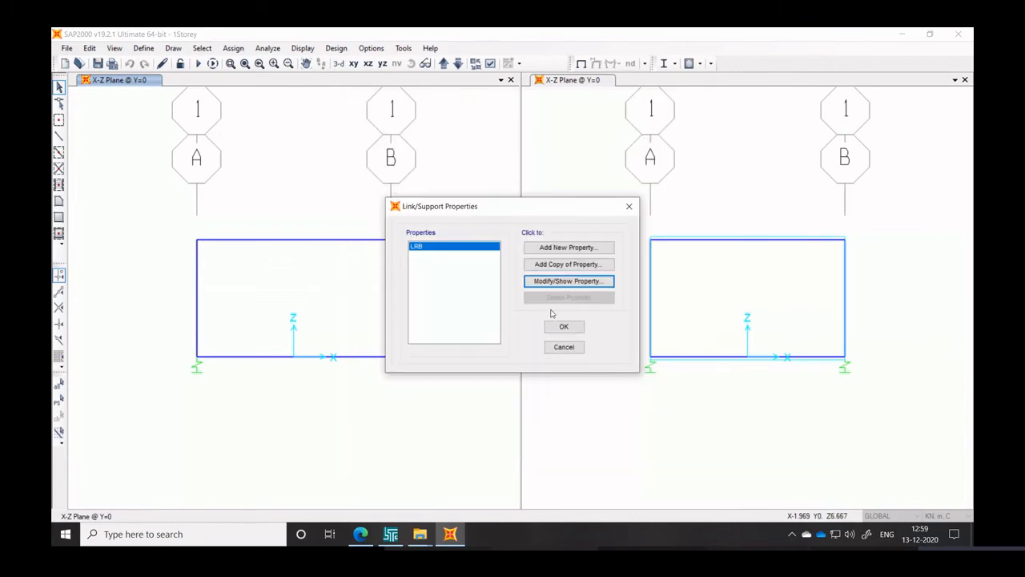
pyautogui.click(565, 327)
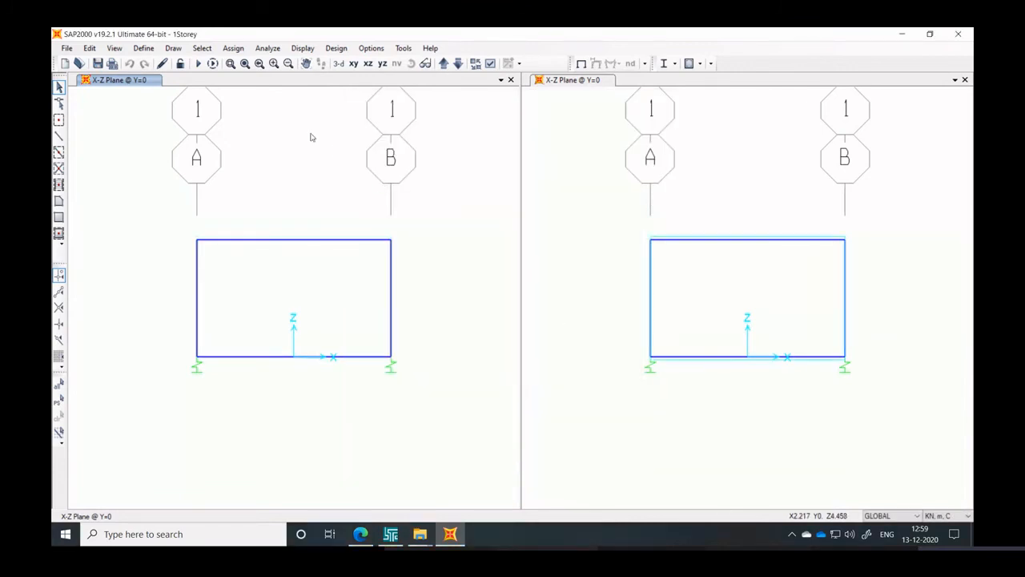
# Rerun the analysis for the DEAD, MODAL, SDead and LIVE load cases
pyautogui.click(199, 66)
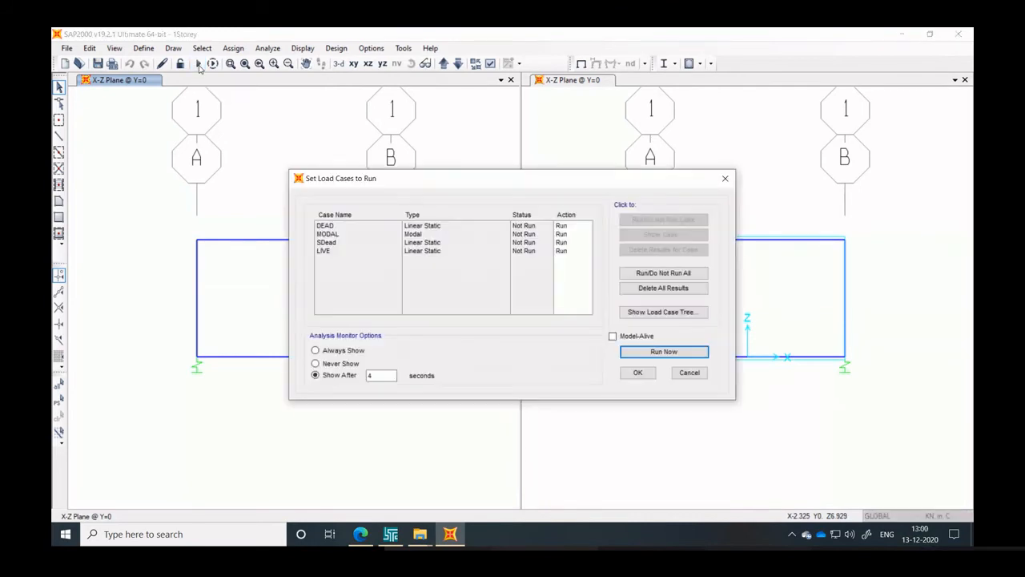
pyautogui.click(658, 352)
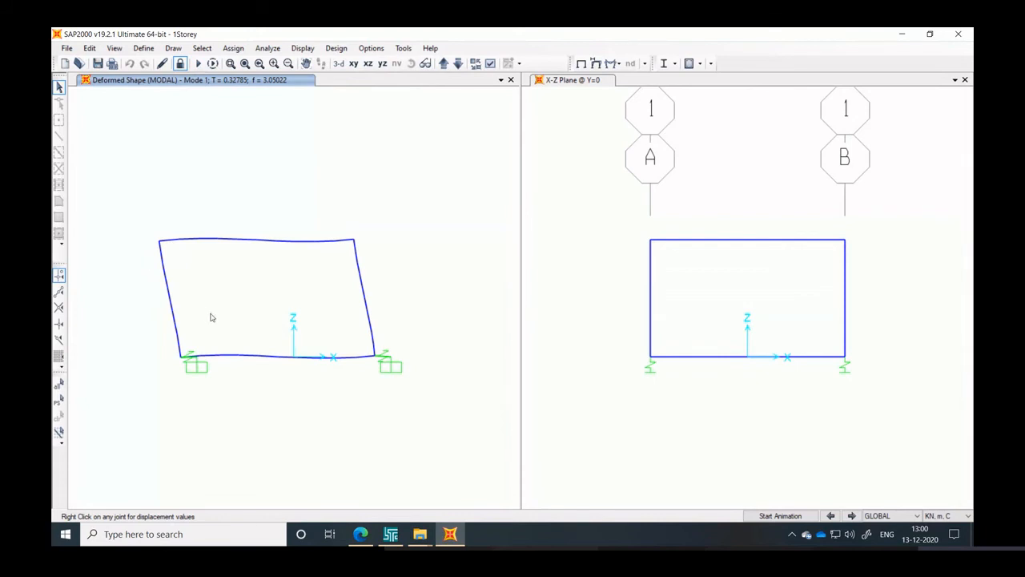
# Animate mode shapes 1 and 2 of the MODAL case and switch between them to compare their deformed shapes
pyautogui.click(794, 515)
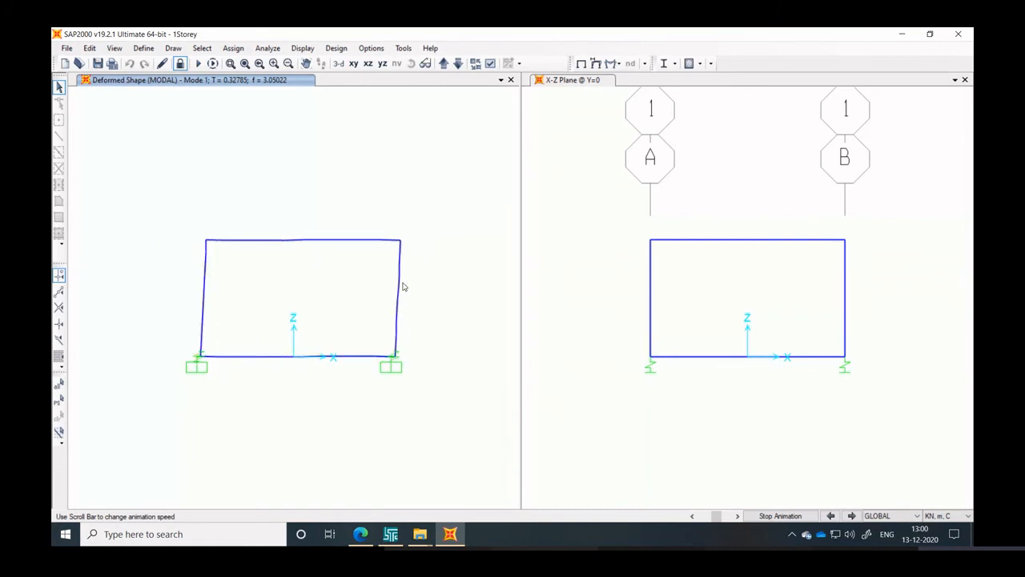
pyautogui.click(785, 516)
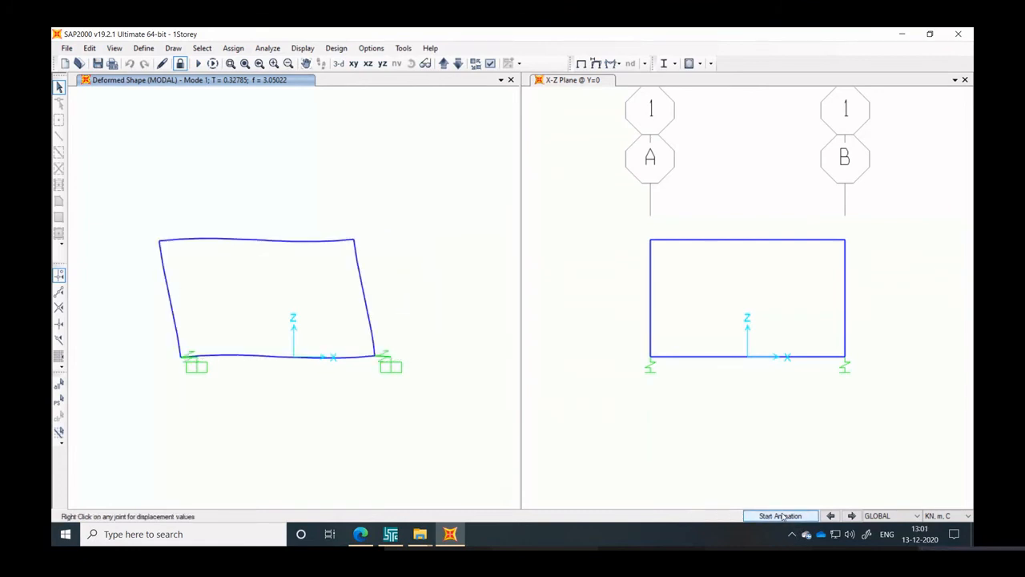
pyautogui.click(851, 515)
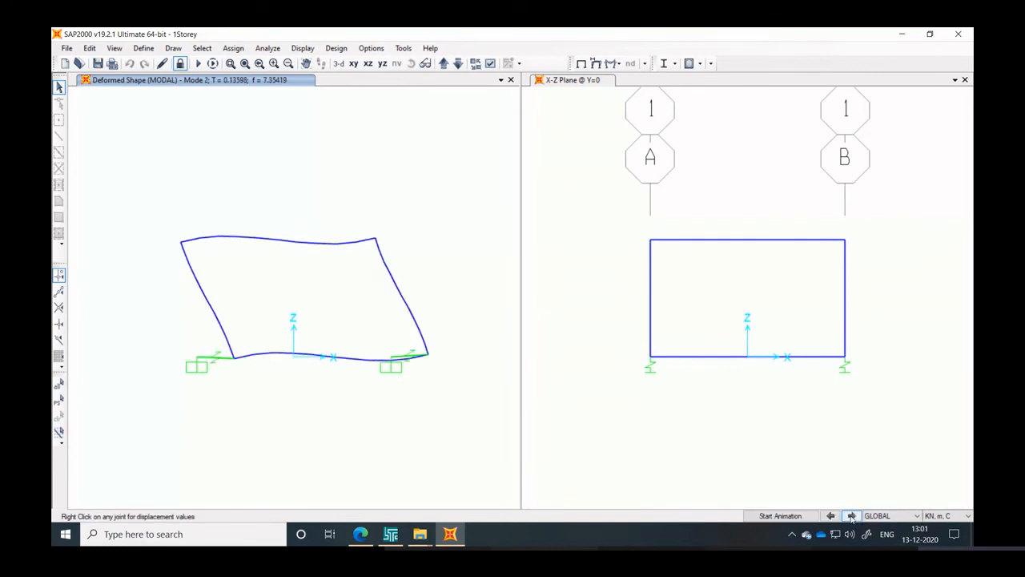
pyautogui.click(785, 517)
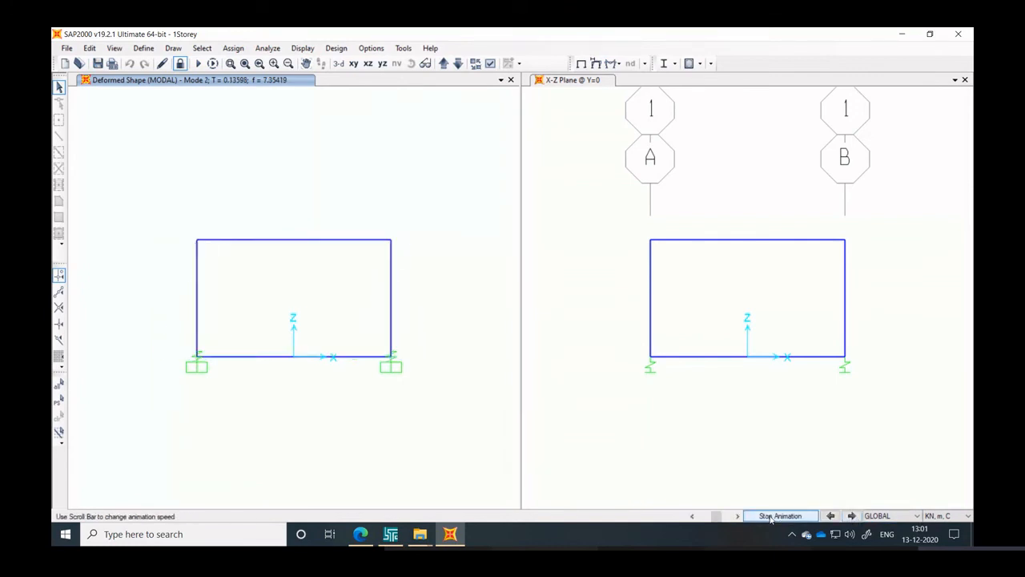
pyautogui.click(772, 517)
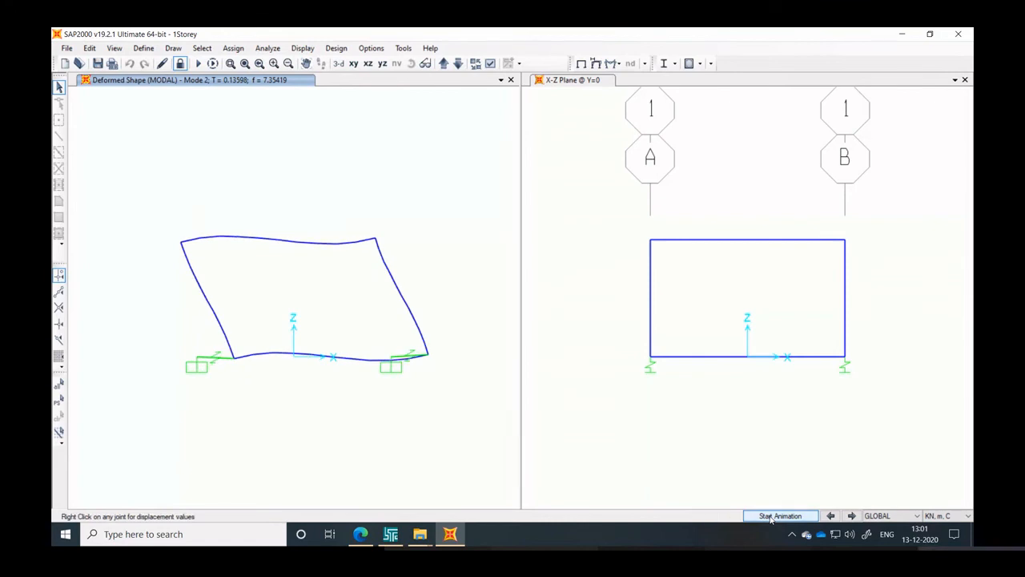
pyautogui.click(832, 517)
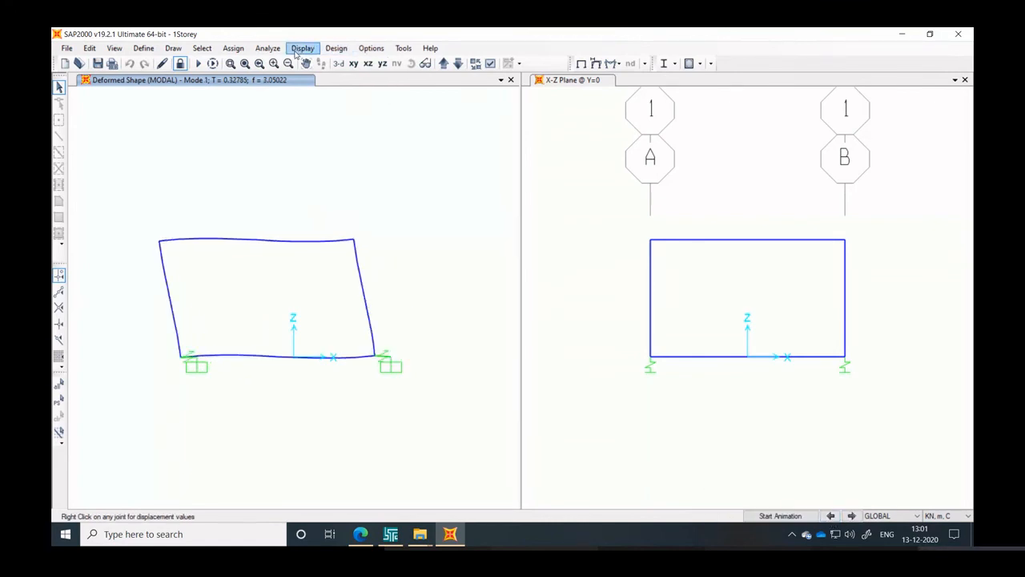
pyautogui.click(852, 517)
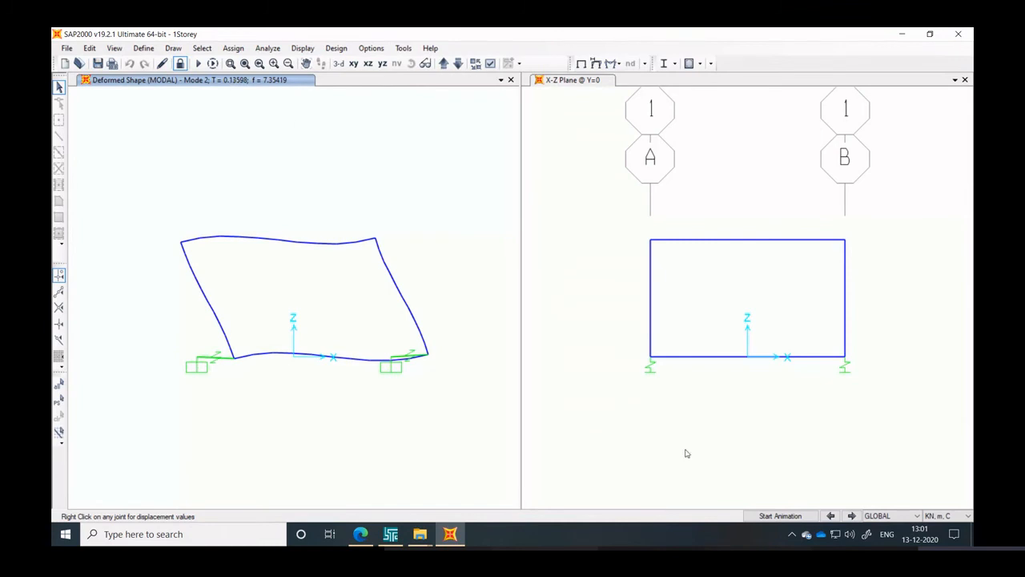
# Return to mode 1 and review the Modal Participating Mass Ratios table for the periods and mass participation of each mode
pyautogui.click(831, 516)
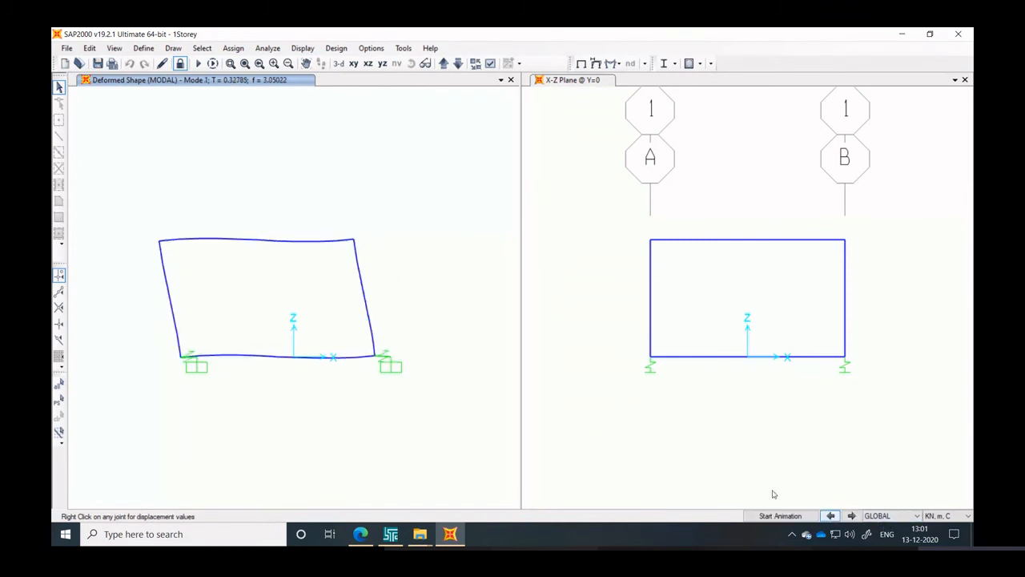
pyautogui.click(265, 48)
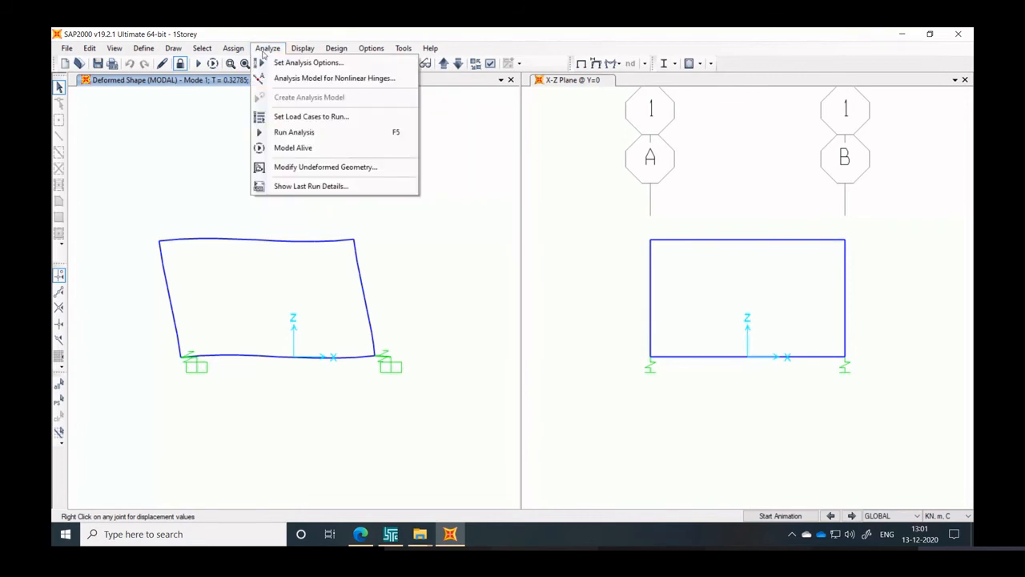
pyautogui.click(303, 49)
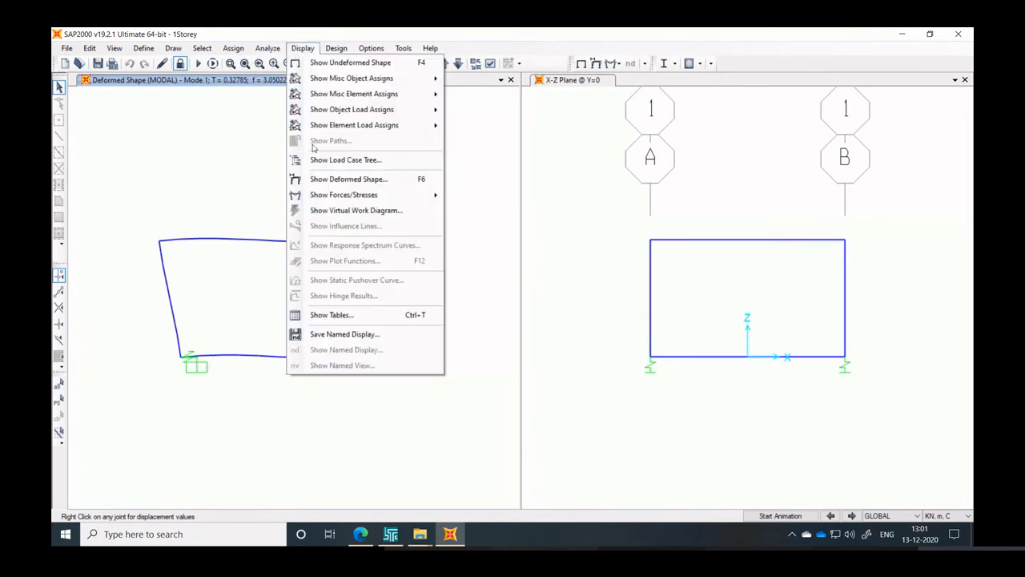
pyautogui.click(337, 316)
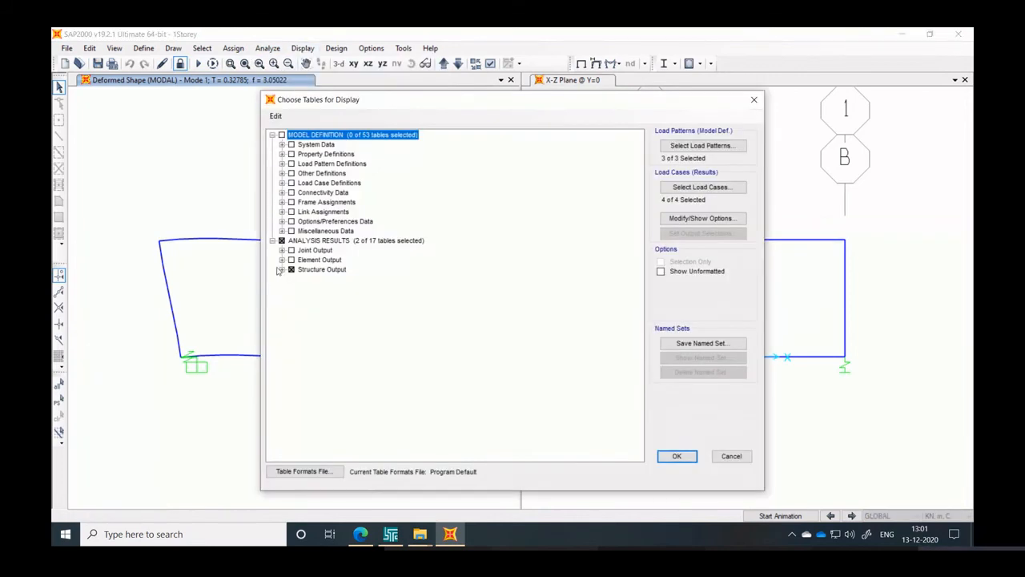
pyautogui.click(675, 457)
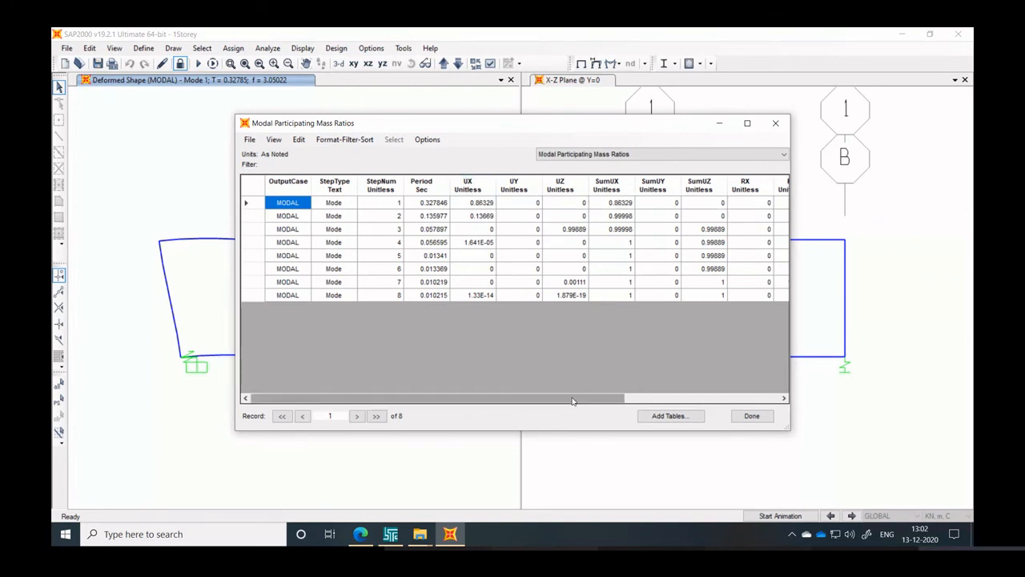
pyautogui.moveTo(573, 401); pyautogui.dragTo(519, 418)
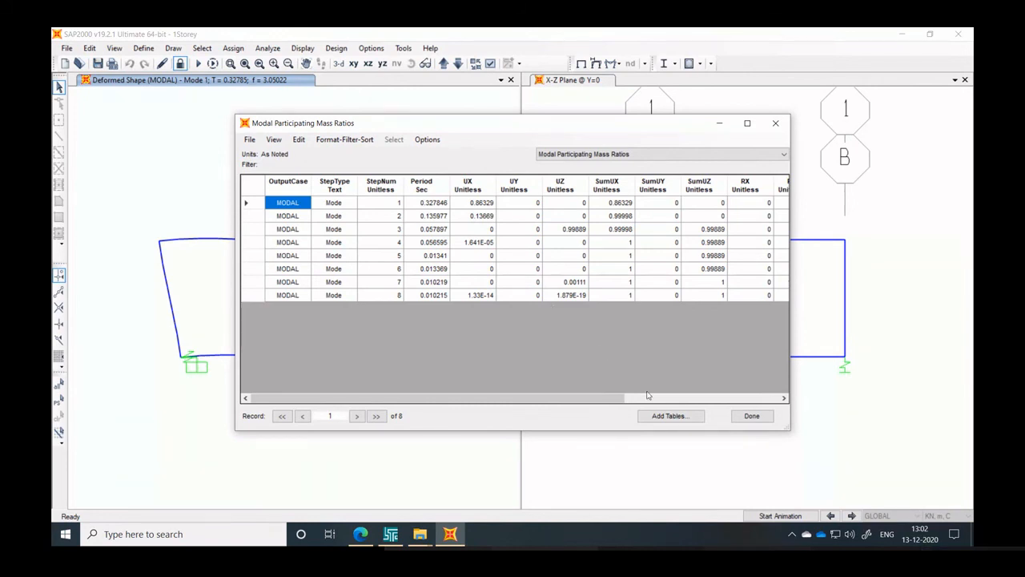
pyautogui.click(760, 417)
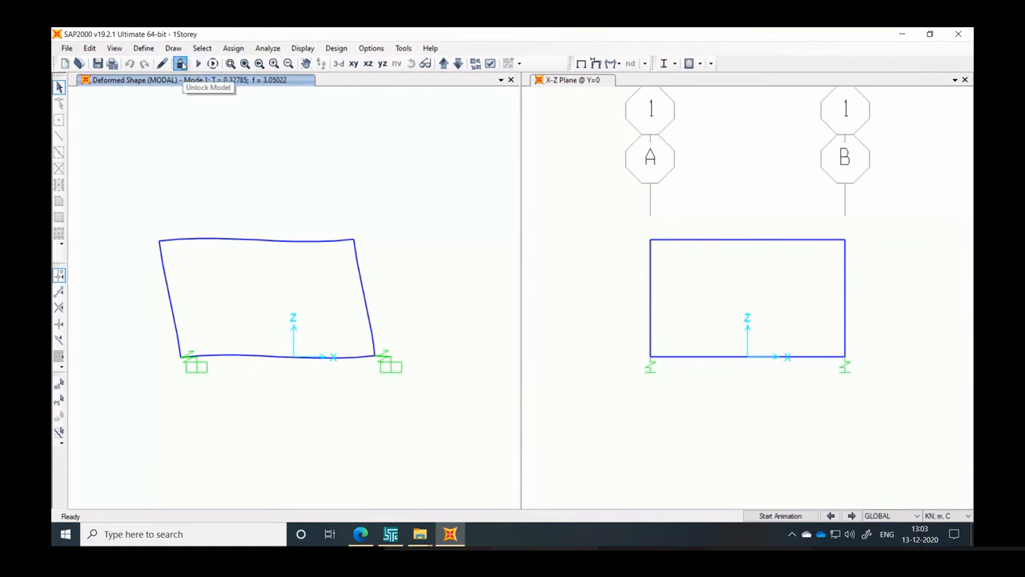
# Unlock the model and open the LRB link property for modification
pyautogui.click(181, 64)
pyautogui.click(531, 328)
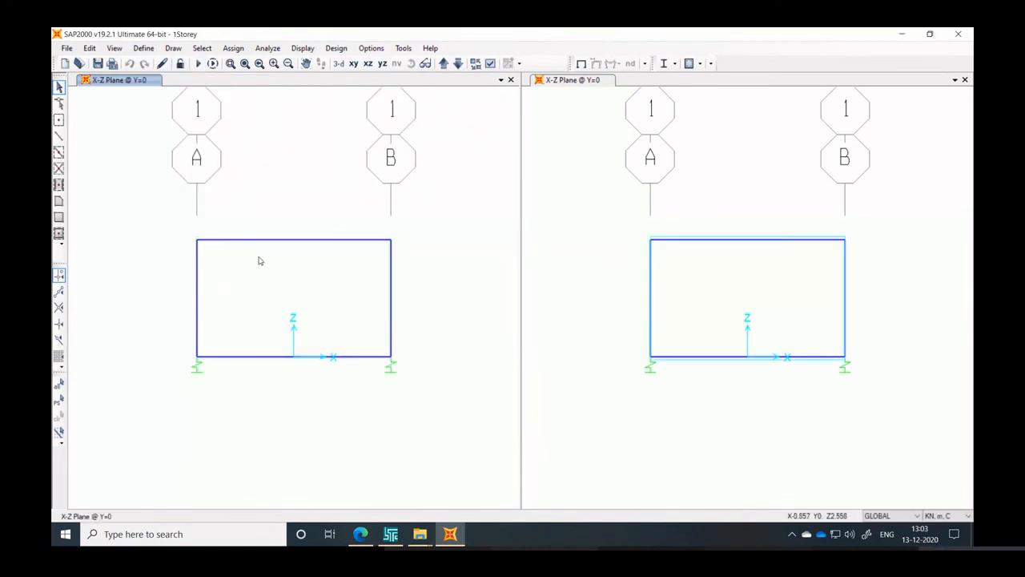
pyautogui.click(144, 48)
pyautogui.moveTo(258, 83)
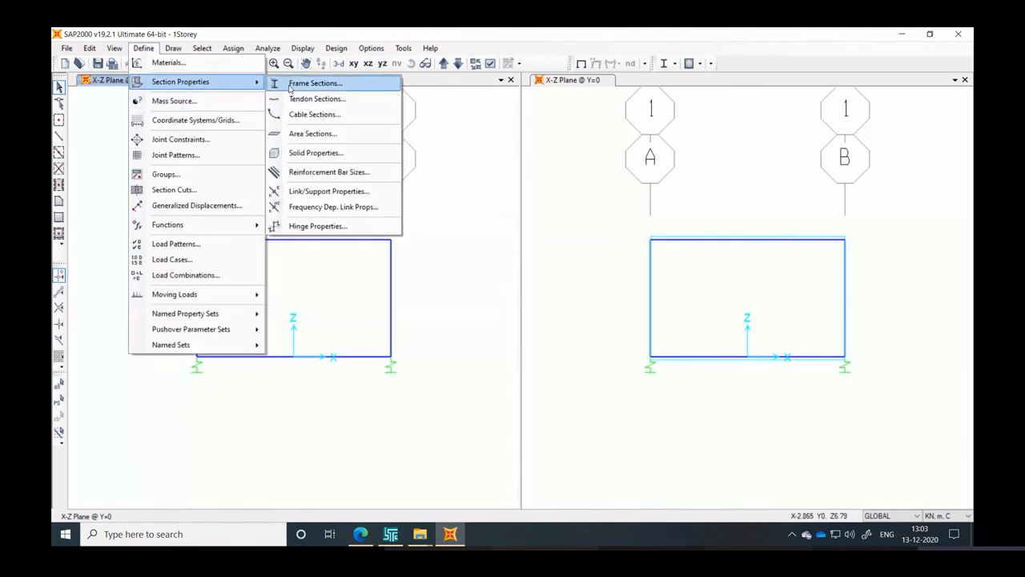
pyautogui.click(327, 192)
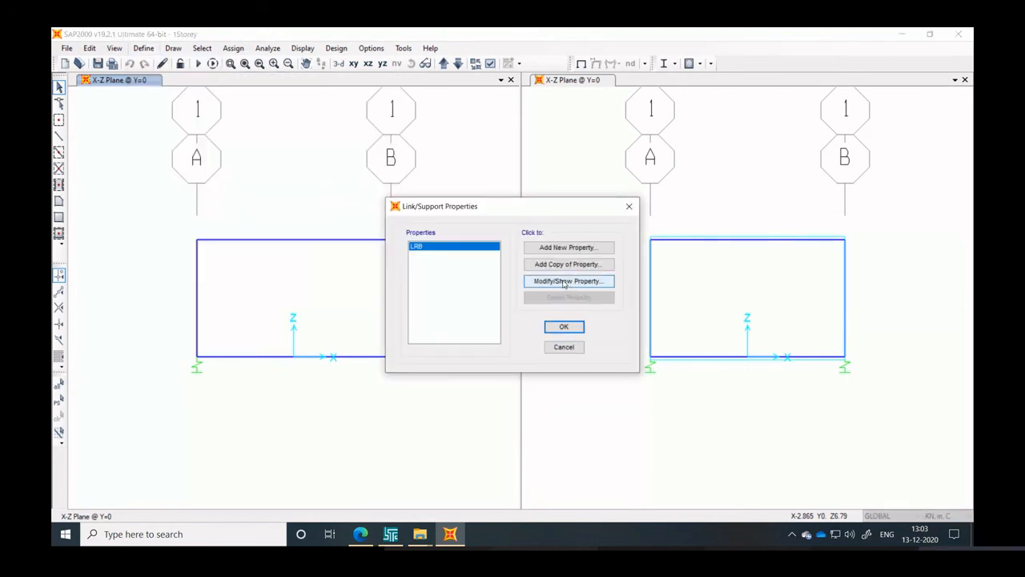
pyautogui.click(565, 282)
# Set the LRB link's effective stiffness in direction U2 to 50
pyautogui.click(533, 364)
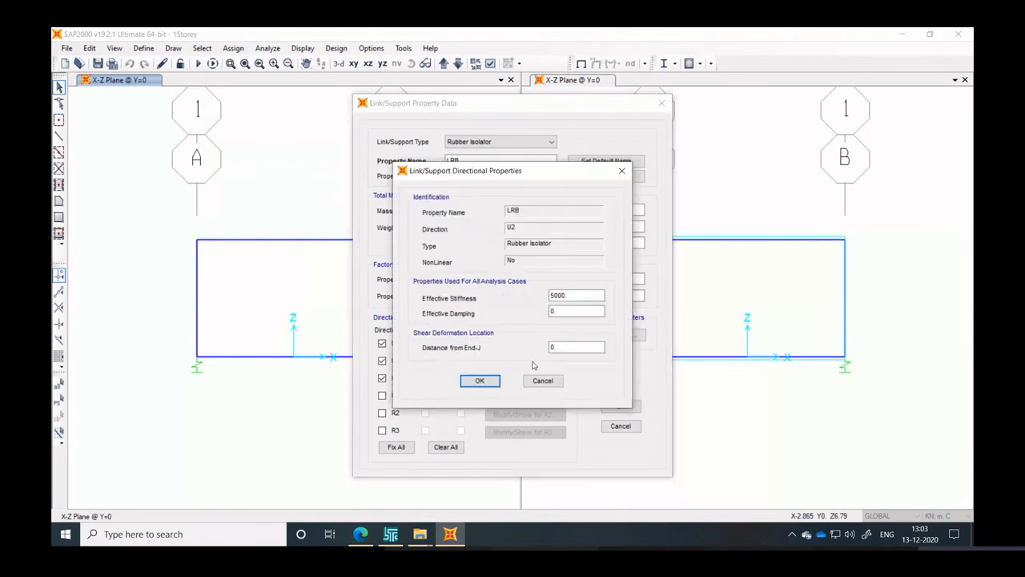
pyautogui.doubleClick(579, 297)
pyautogui.write('5000')
pyautogui.press('BackSpace')
pyautogui.press('BackSpace')
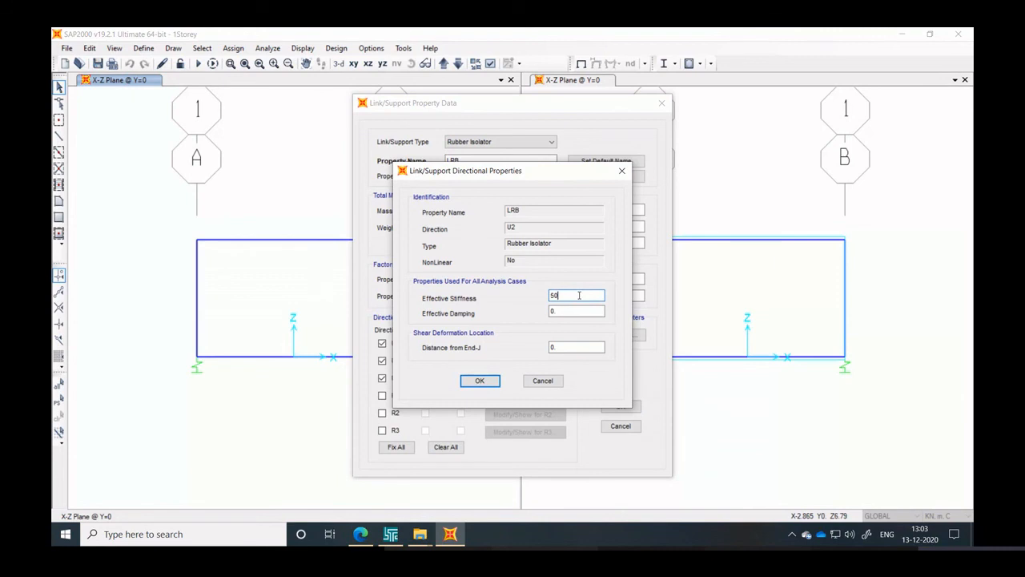
pyautogui.click(492, 384)
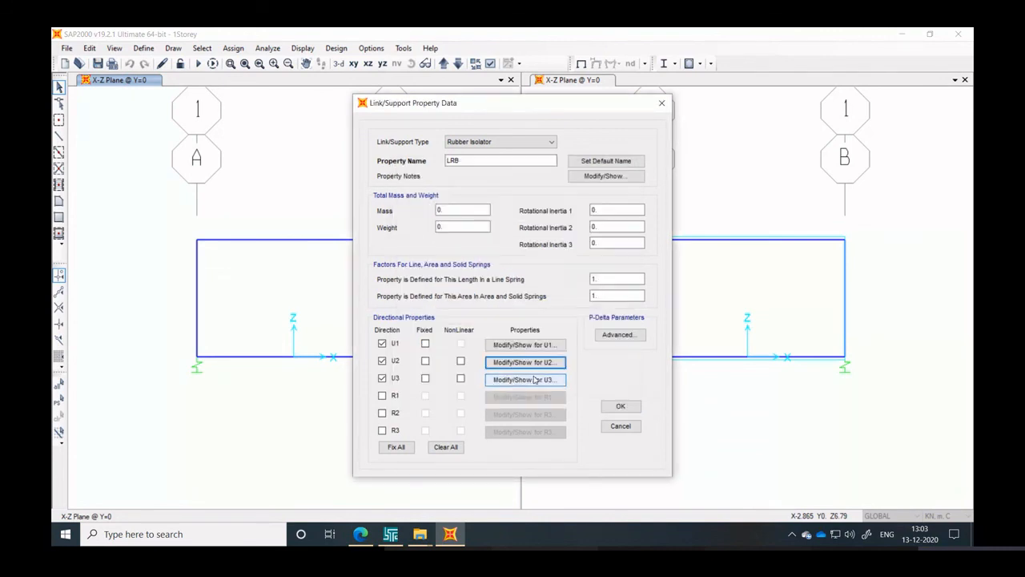
# Set the LRB link's effective stiffness in direction U3 to 50
pyautogui.click(525, 379)
pyautogui.click(569, 295)
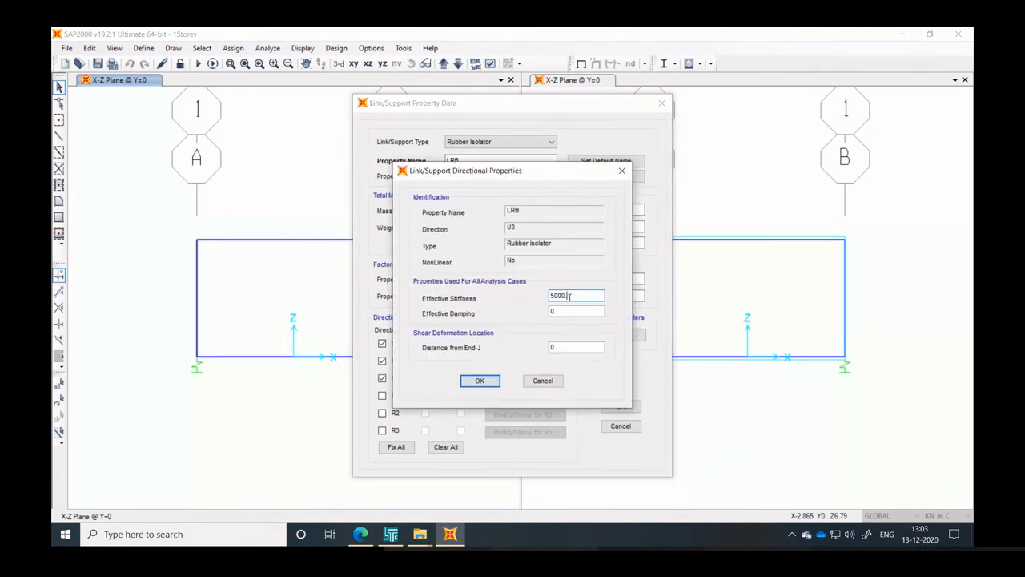
pyautogui.press('BackSpace')
pyautogui.press('BackSpace')
pyautogui.press('BackSpace')
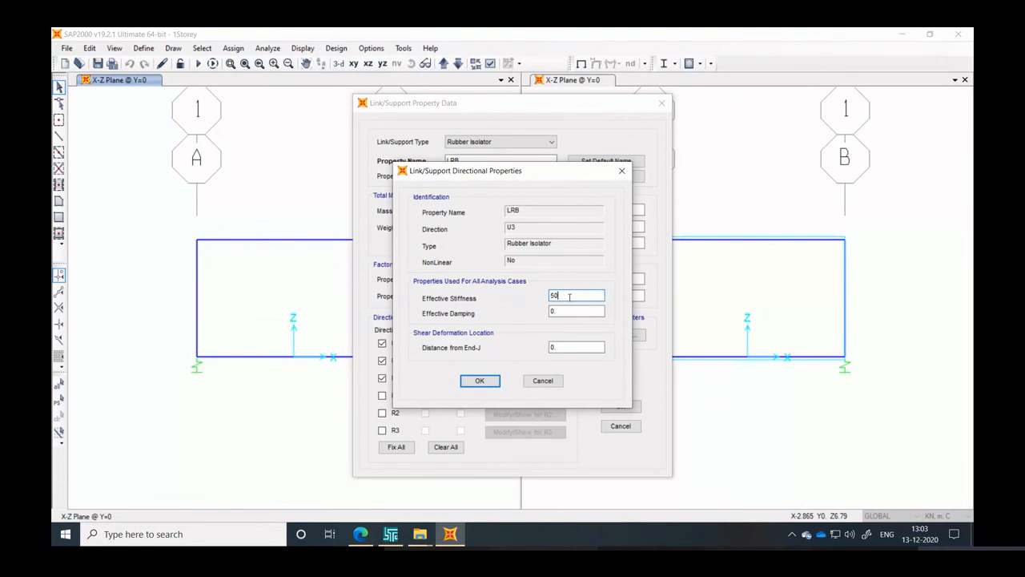
pyautogui.click(480, 380)
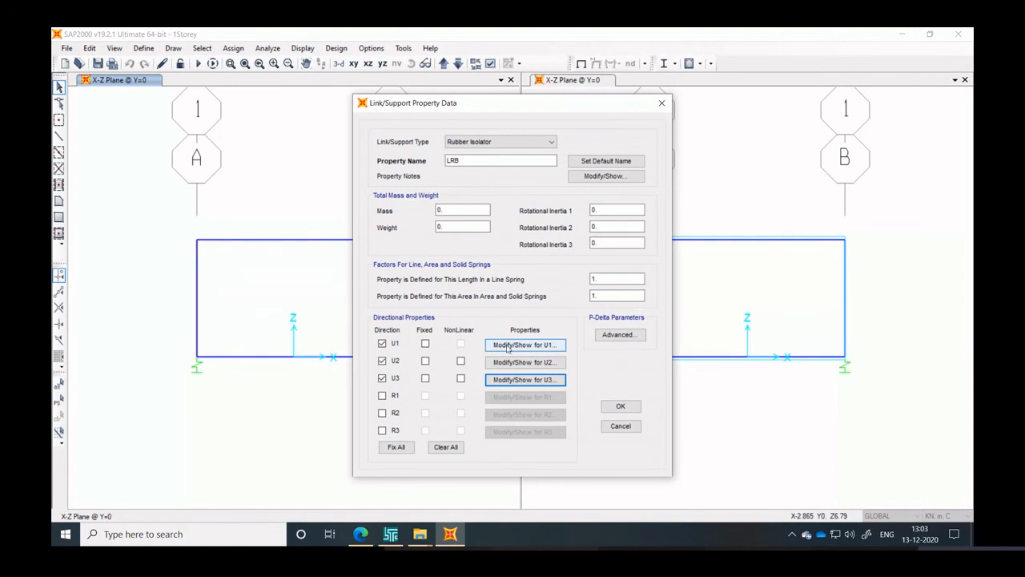
# Set the LRB link's effective stiffness in direction U1 to 1000 and accept the modified link property
pyautogui.click(621, 407)
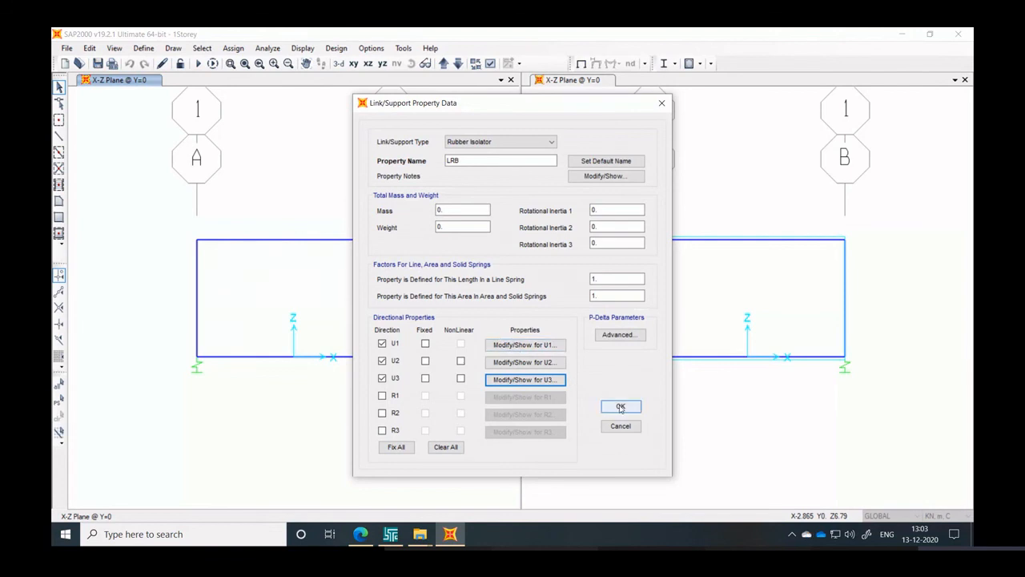
pyautogui.click(551, 346)
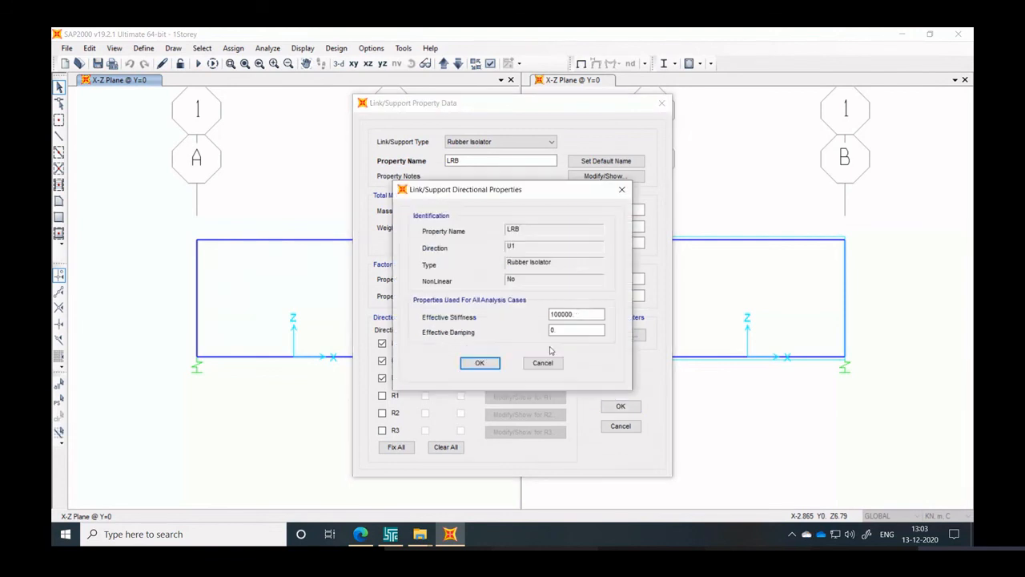
pyautogui.moveTo(586, 311); pyautogui.dragTo(497, 303)
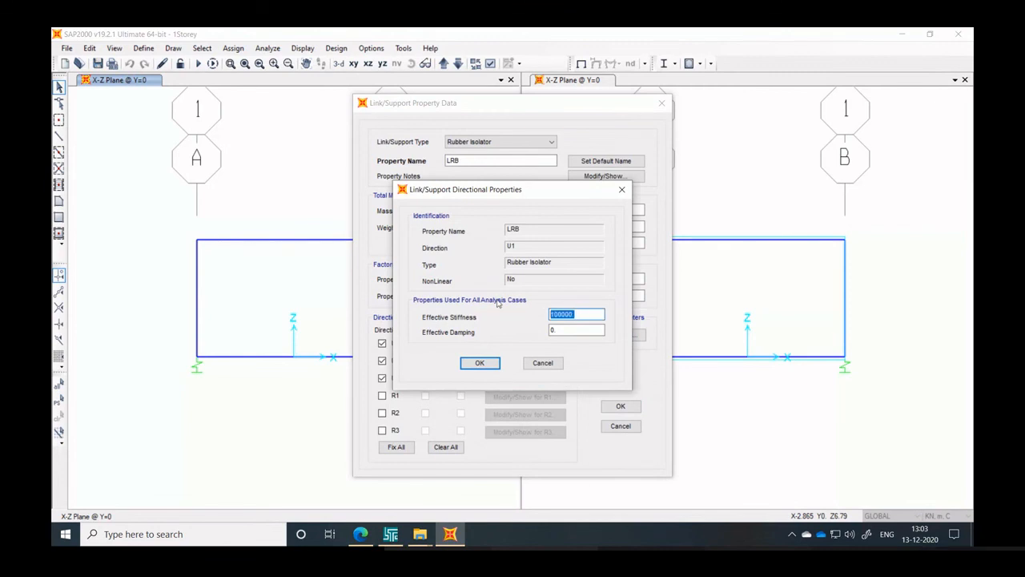
pyautogui.write('2')
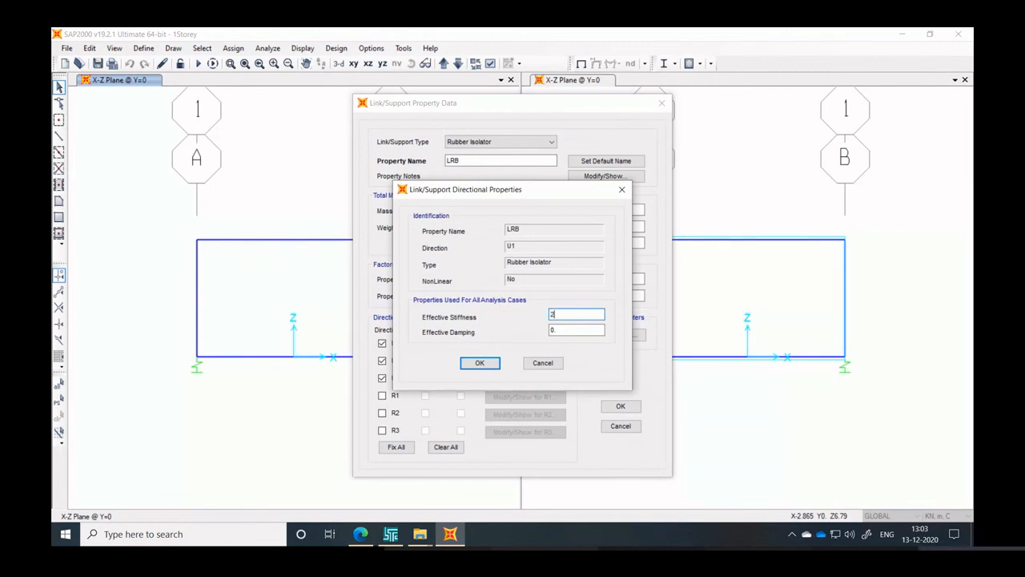
pyautogui.press('BackSpace')
pyautogui.write('50')
pyautogui.press('BackSpace')
pyautogui.press('BackSpace')
pyautogui.write('1000')
pyautogui.click(480, 362)
pyautogui.click(620, 406)
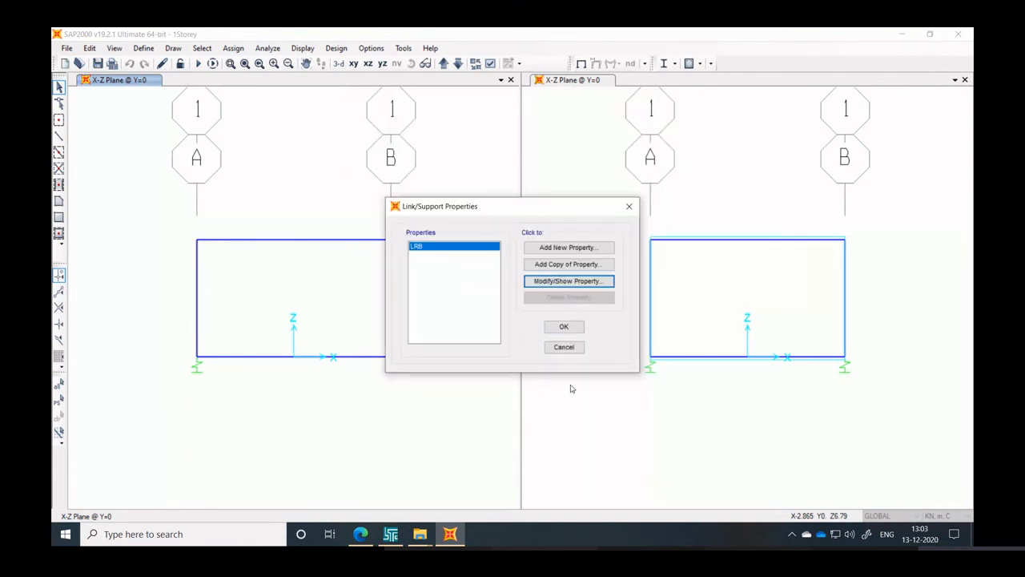
pyautogui.click(563, 327)
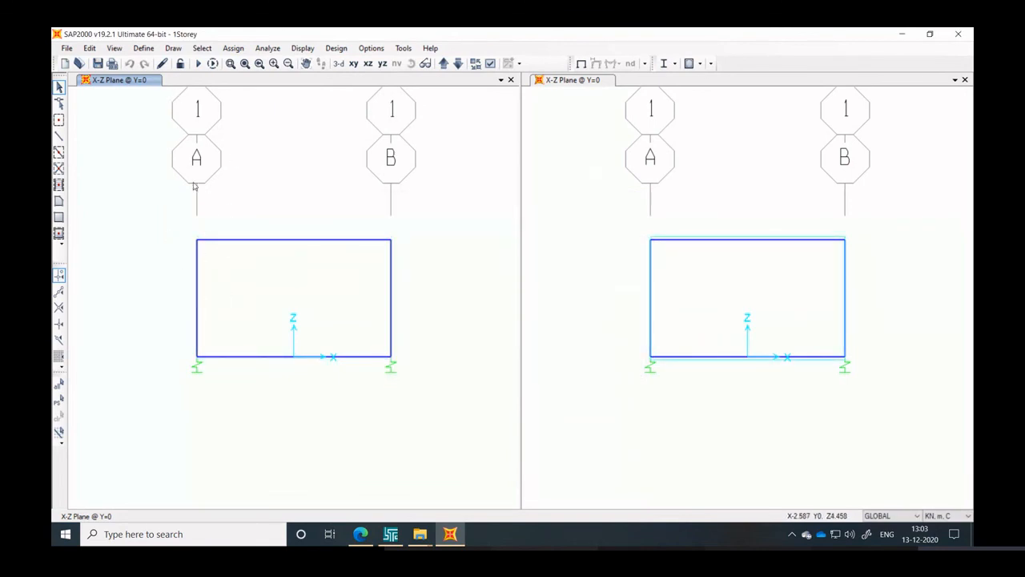
# Run the analysis for DEAD, MODAL, SDead and LIVE with the softened isolator properties
pyautogui.click(198, 63)
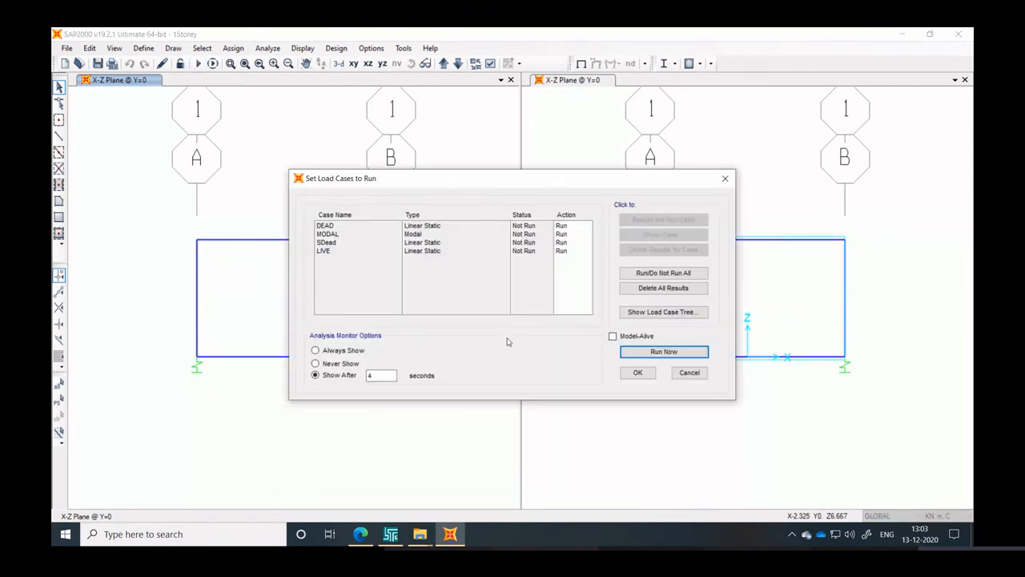
pyautogui.click(641, 352)
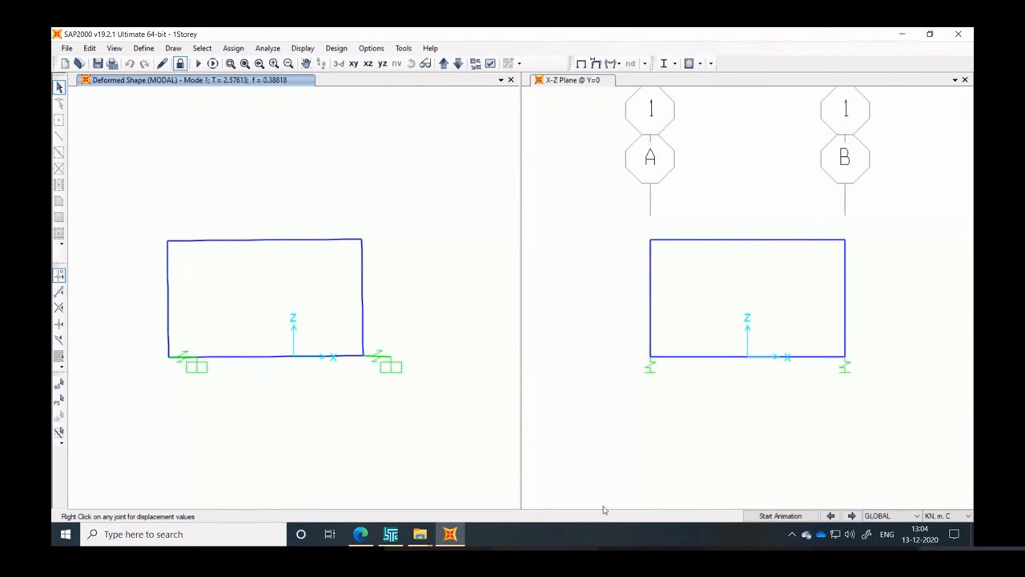
# Animate mode 1 of the MODAL case, view mode 2, and return to mode 1 to compare deformed shapes and periods
pyautogui.click(778, 517)
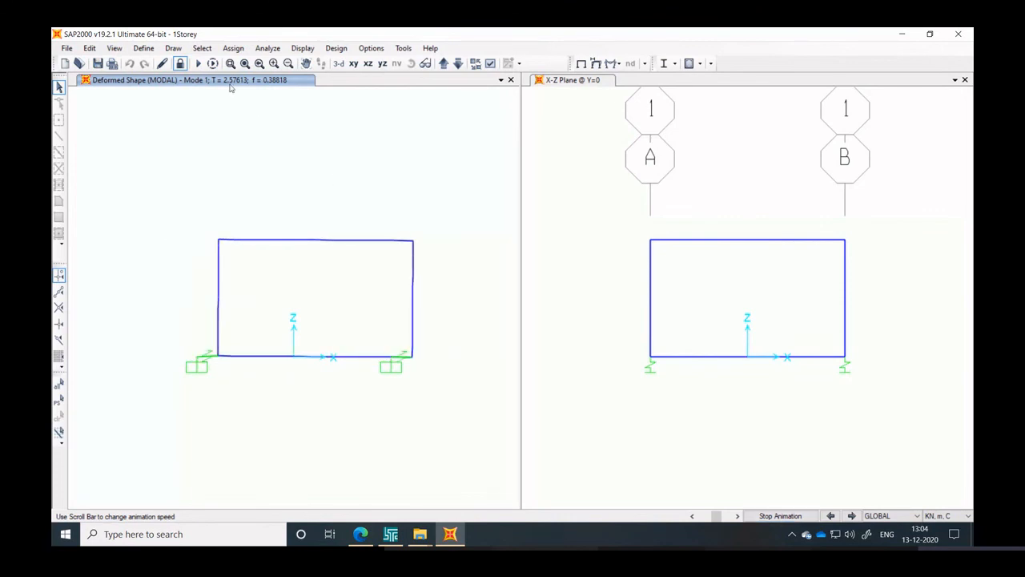
pyautogui.click(852, 516)
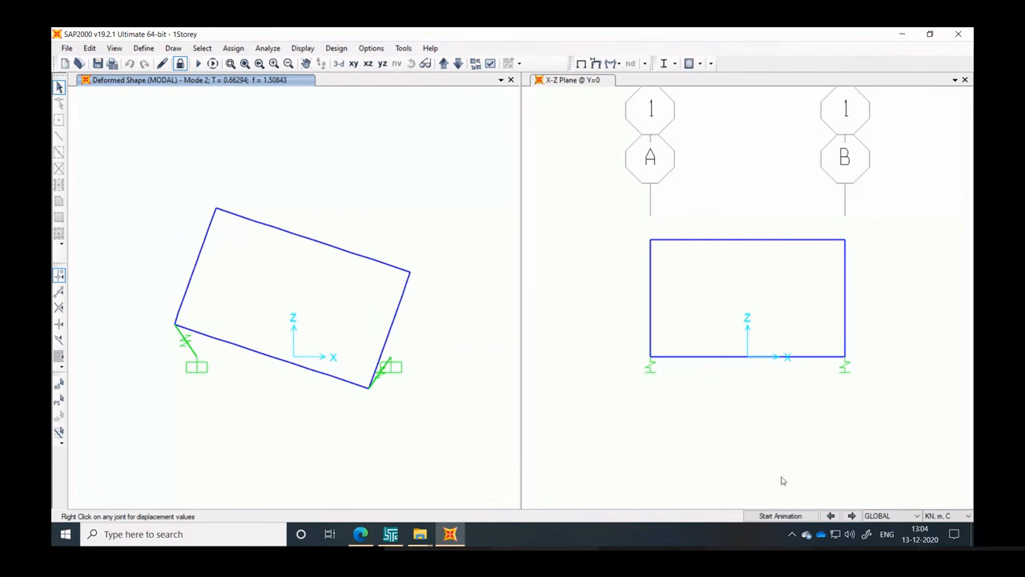
pyautogui.click(831, 517)
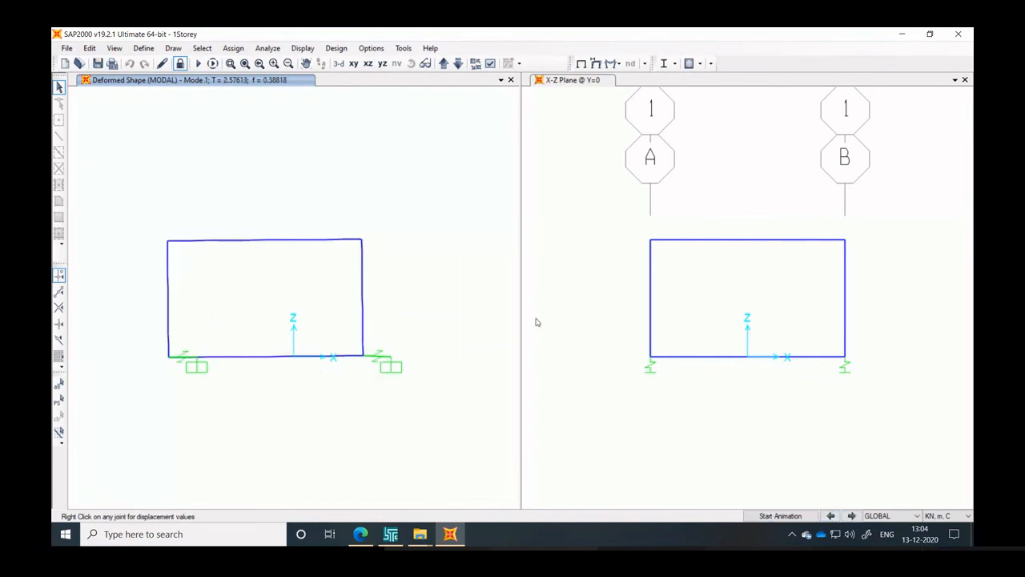